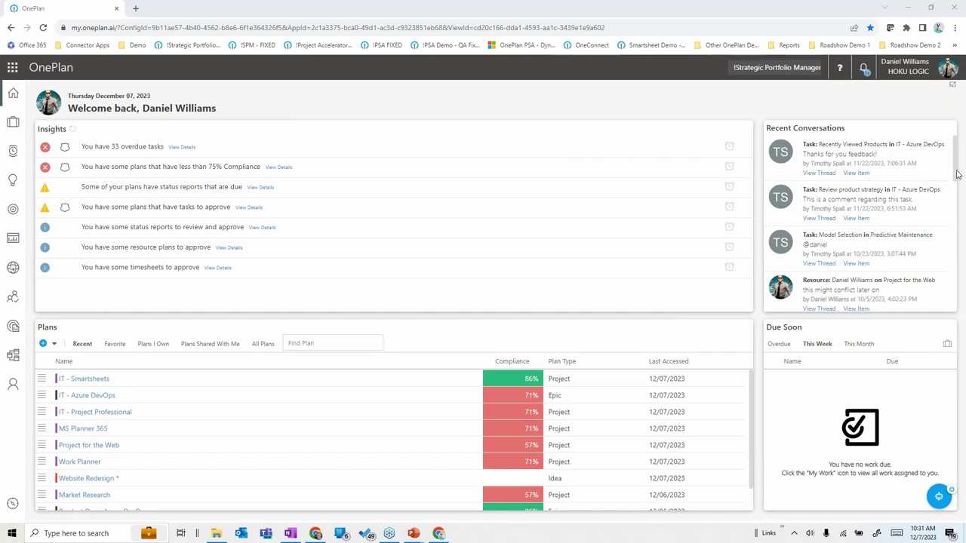
Show the work due this month in the home page's Due Soon list
mouse_move(957, 174)
left_mouse_down()
mouse_move(950, 212)
mouse_move(947, 168)
left_mouse_up()
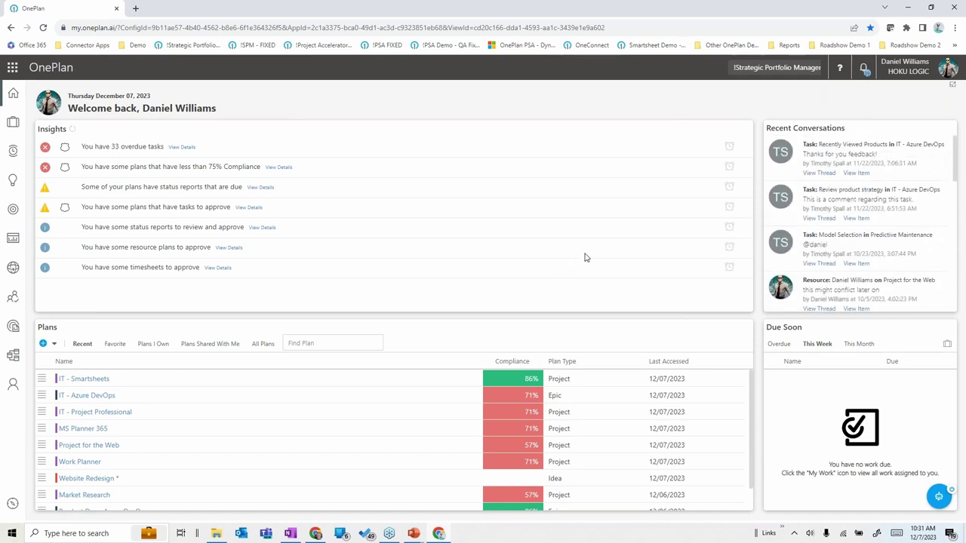
left_click(861, 347)
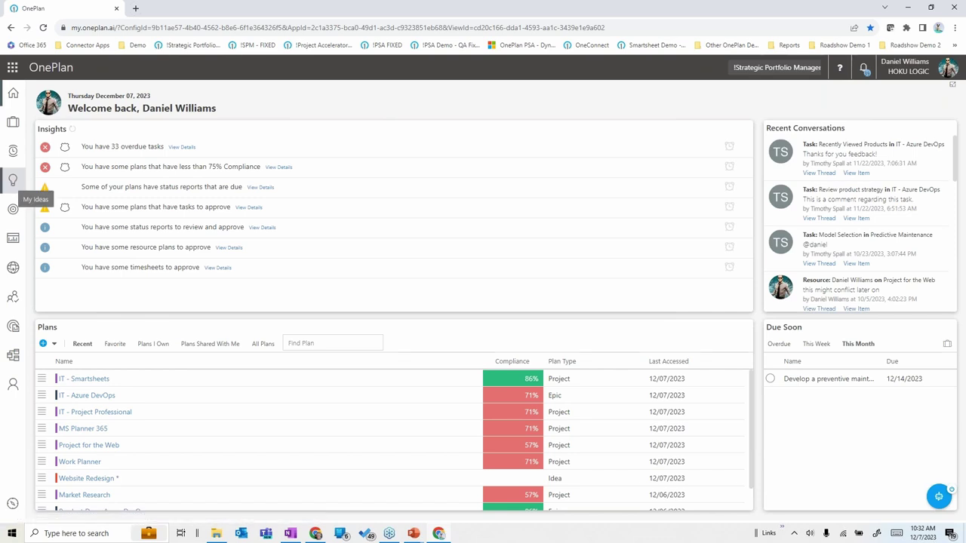
Open the Website Redesign idea from My Ideas and review its details down to the financials, prioritization and associated key results
left_click(13, 181)
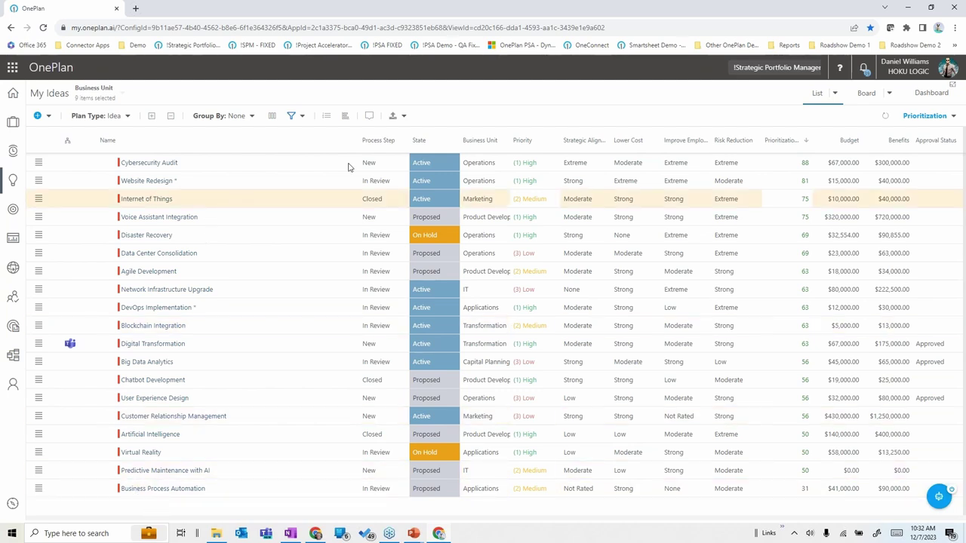
left_click(147, 184)
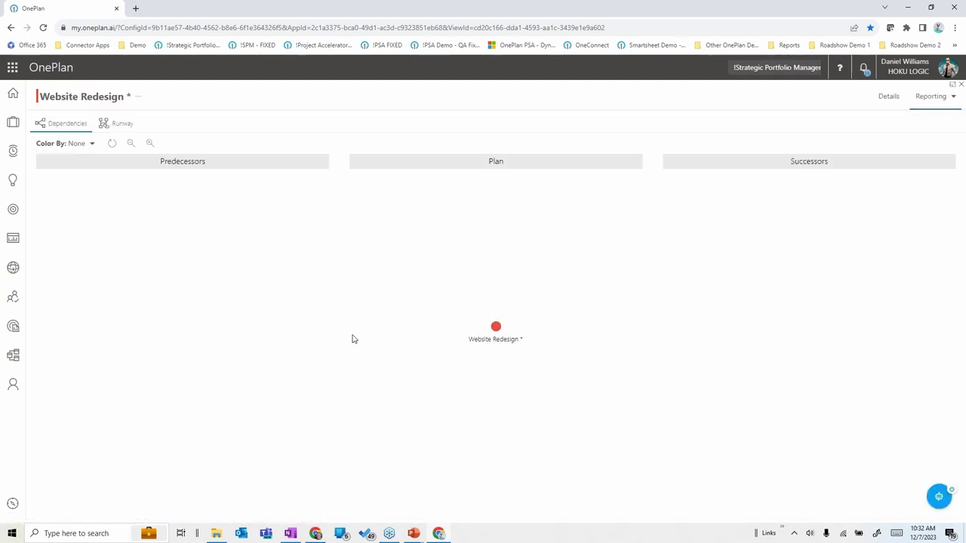
left_click(890, 100)
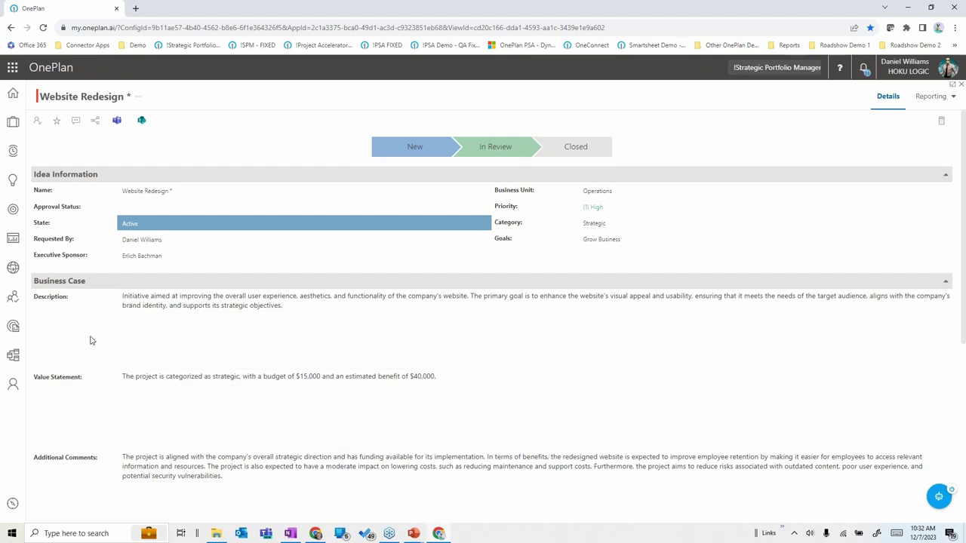
scroll(71, 342, "down", 4)
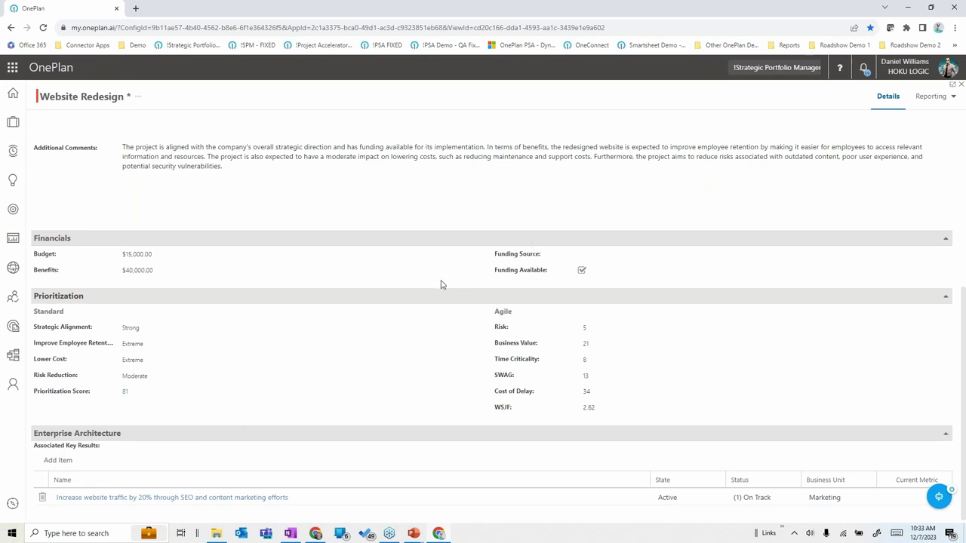
Visualize the Website Redesign idea's dependencies and its runway from objective to application
left_click(931, 96)
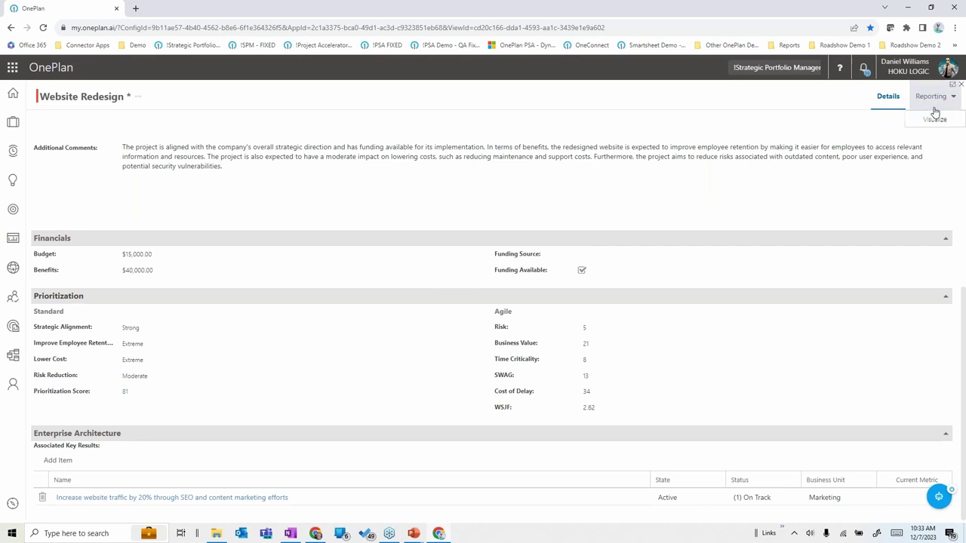
left_click(934, 121)
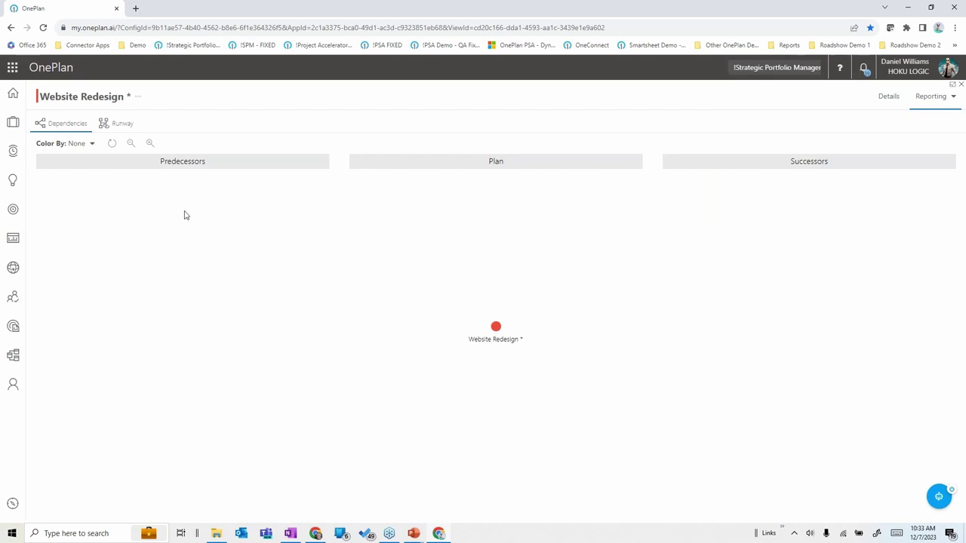
left_click(119, 126)
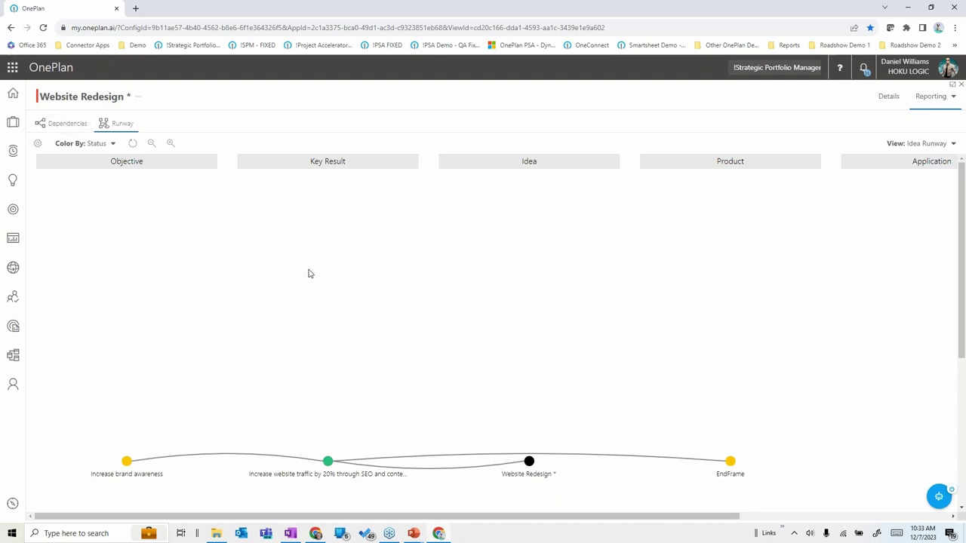
Open My Portfolio, check the available plan types, and expand every portfolio down to its programs, projects and epics
left_click(11, 242)
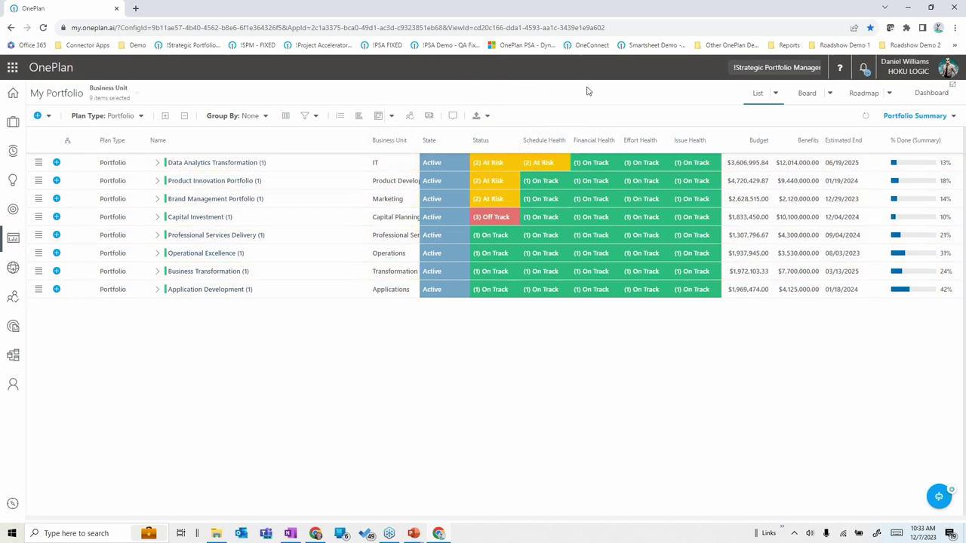
left_click(141, 118)
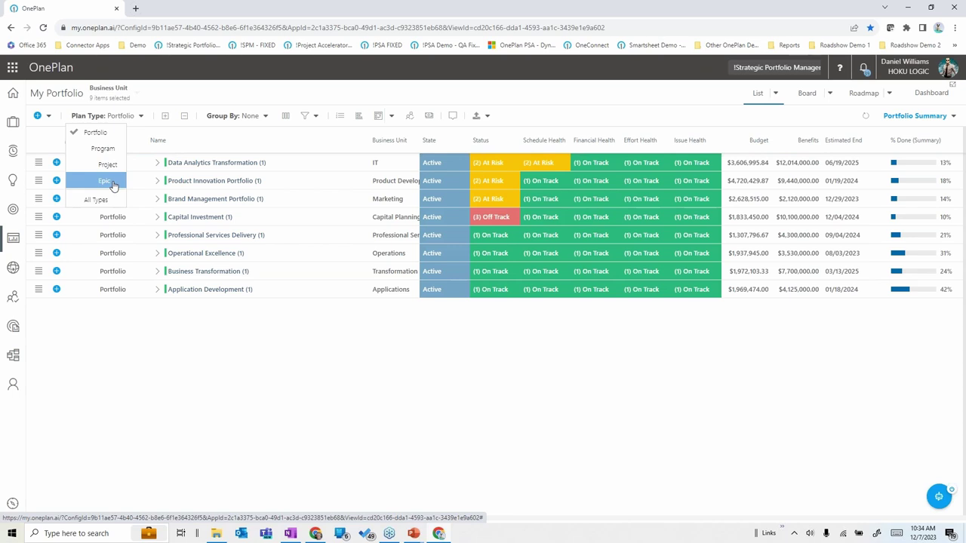
left_click(313, 393)
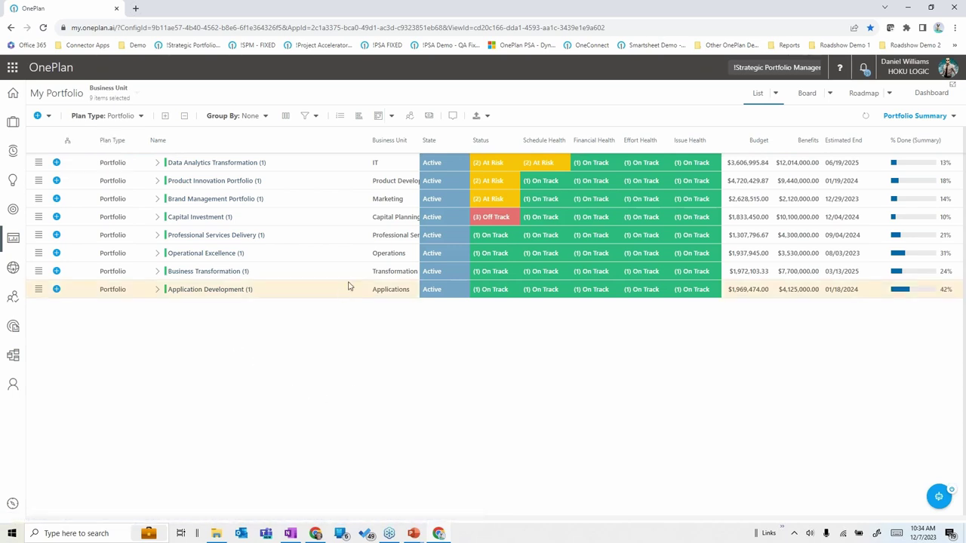
left_click(166, 116)
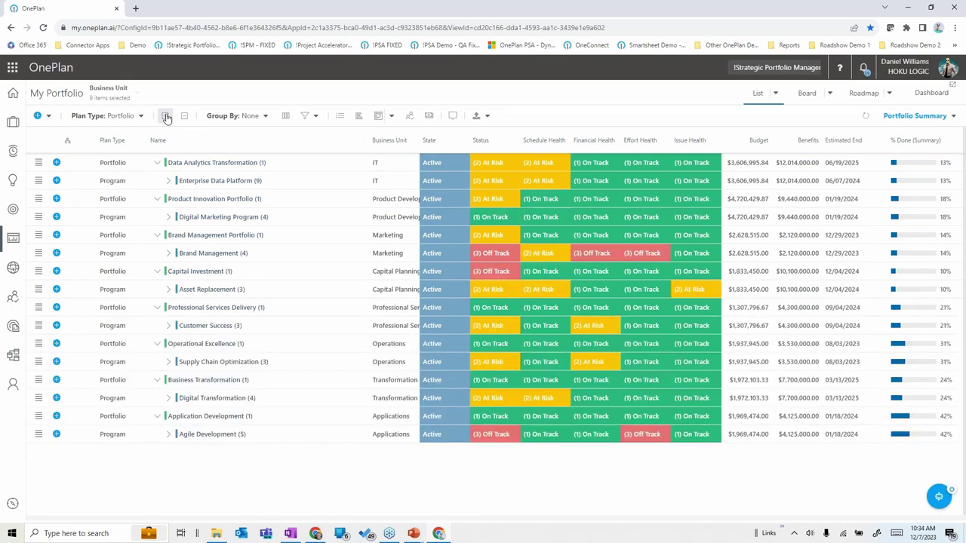
left_click(166, 116)
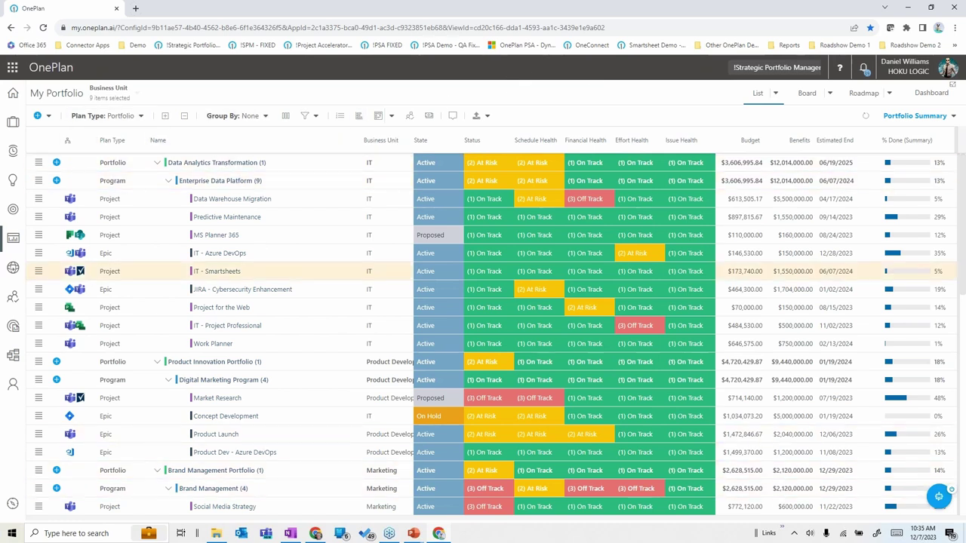
Switch the portfolio list to the Schedule Summary view and hide its Gantt chart
left_click(137, 116)
left_click(238, 83)
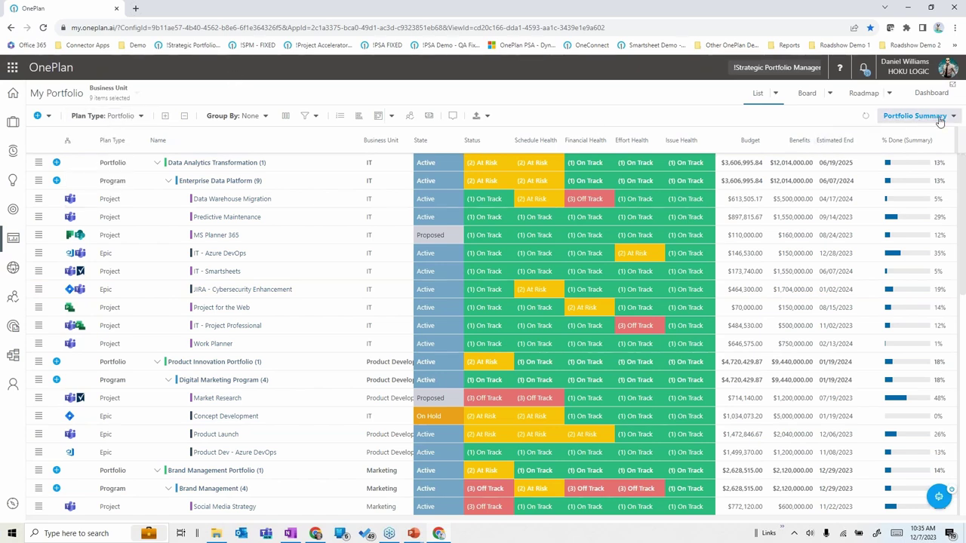
left_click(911, 116)
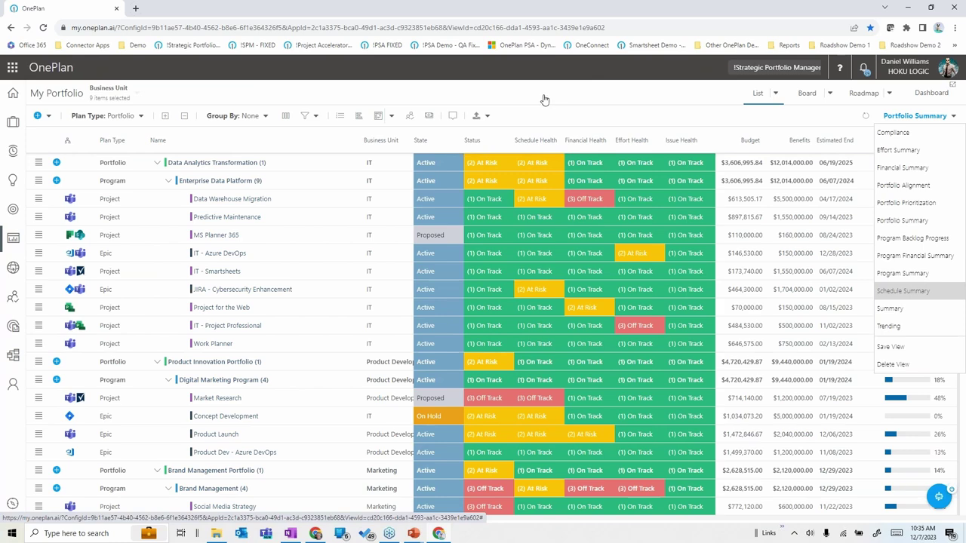
key("Return")
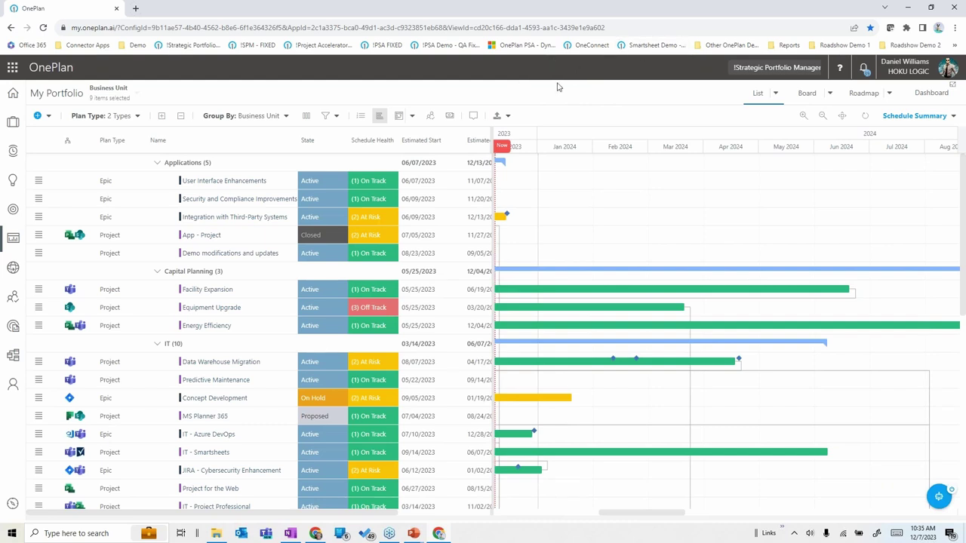
left_click(379, 119)
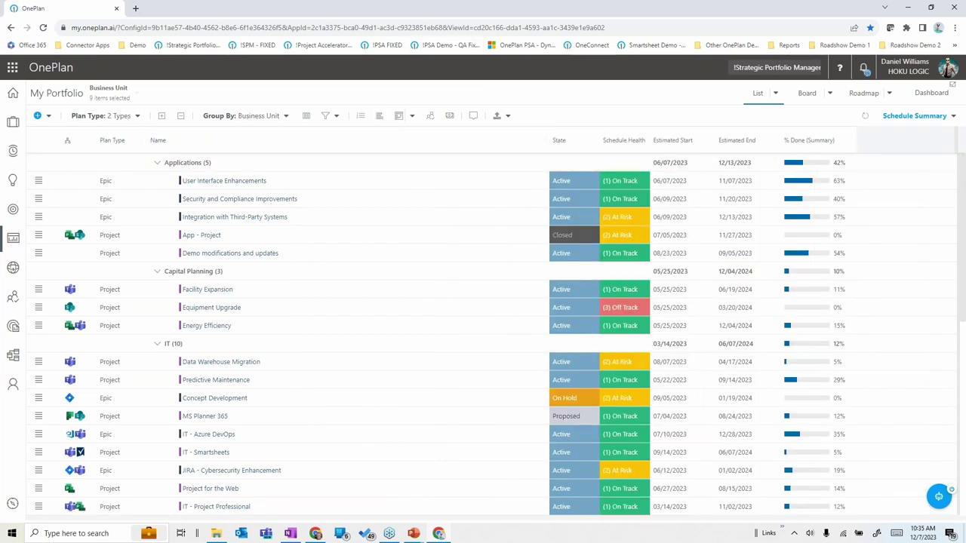
Apply the Summary view grouped by Business Unit and look into the Applications group
left_click(926, 119)
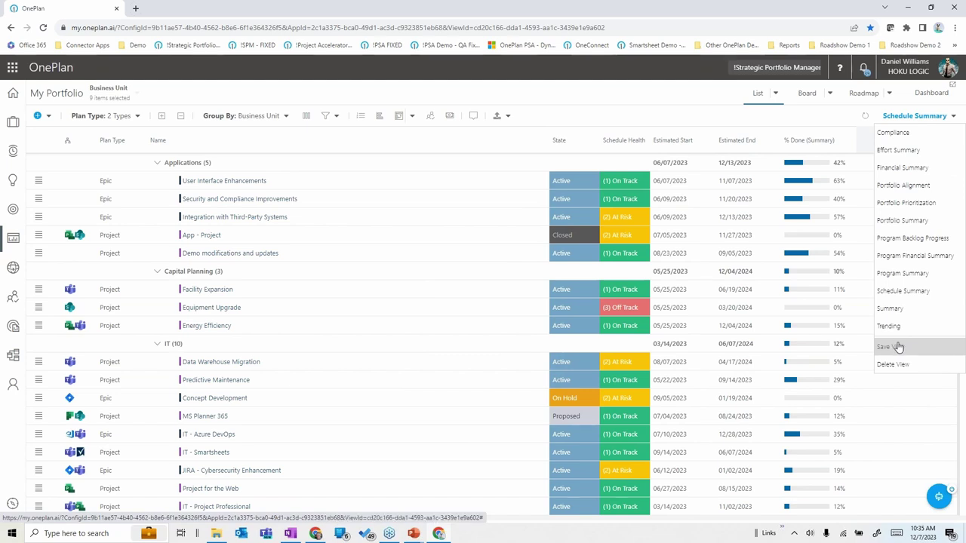
left_click(890, 309)
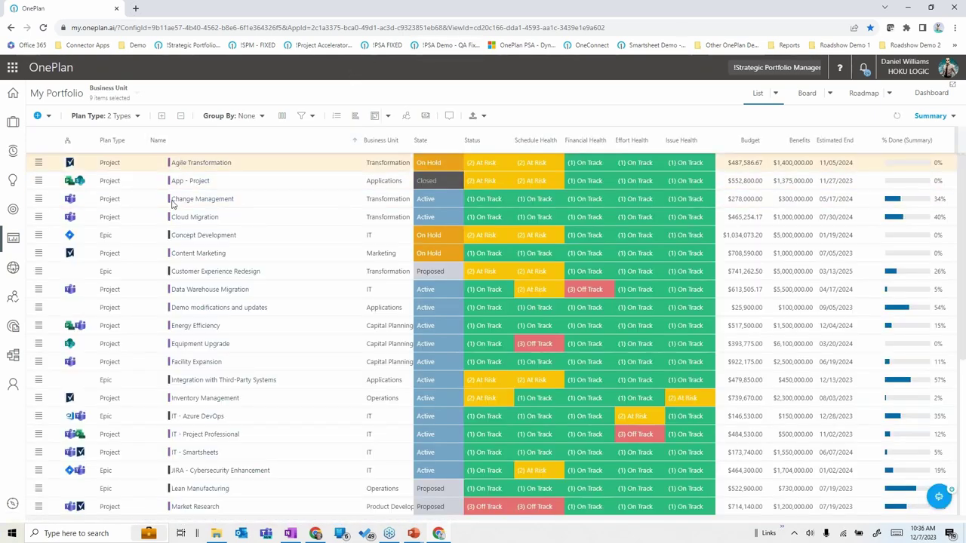
left_click(261, 117)
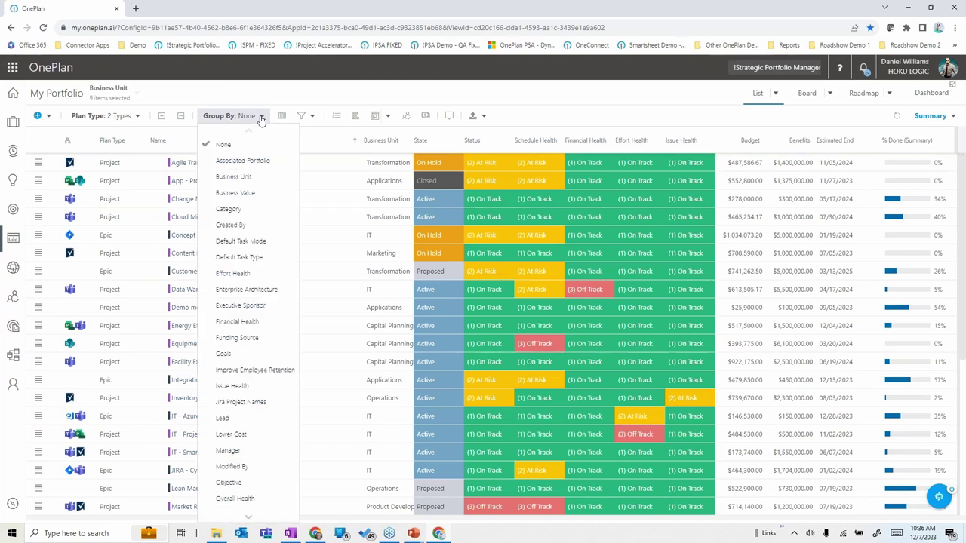
left_click(236, 178)
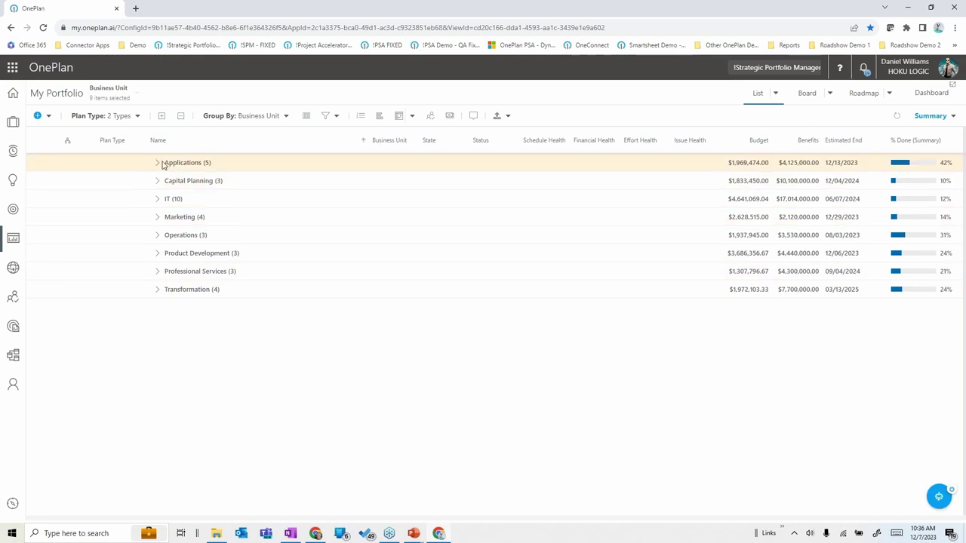
left_click(157, 163)
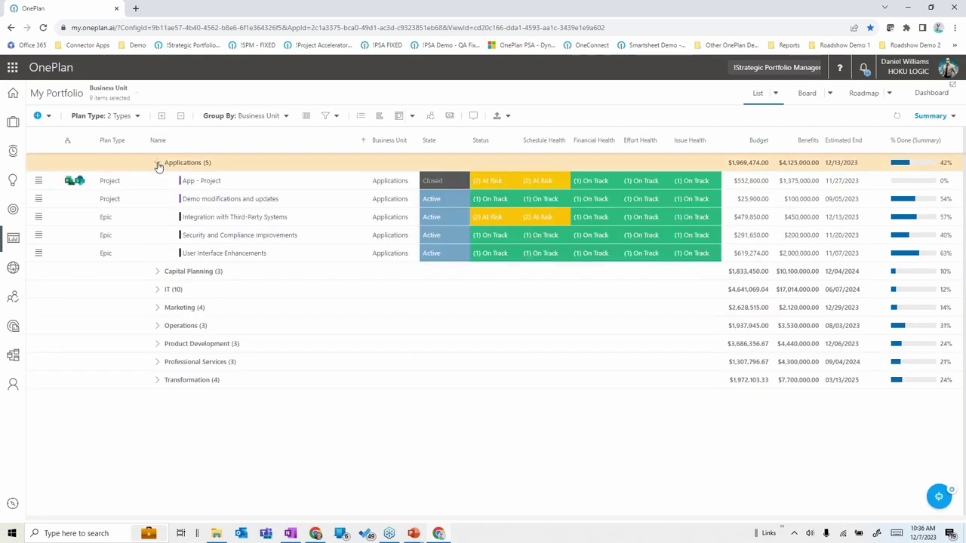
left_click(158, 164)
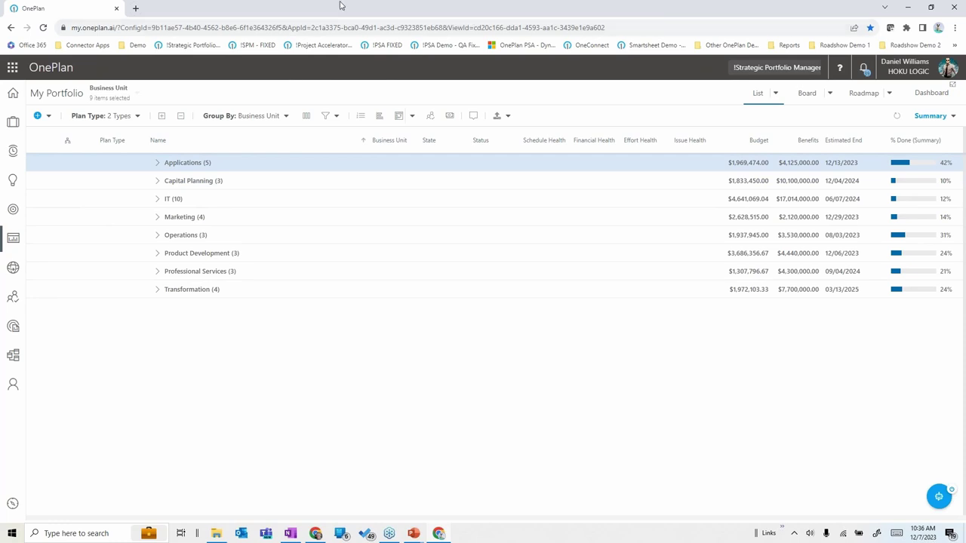
Regroup the portfolio list by Manager and expand the first manager's plans
left_click(282, 116)
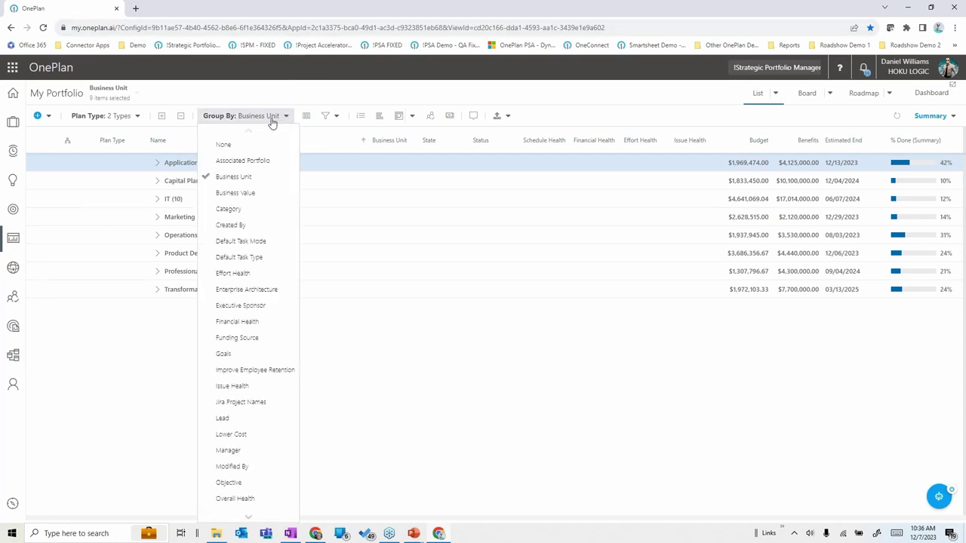
left_click(261, 451)
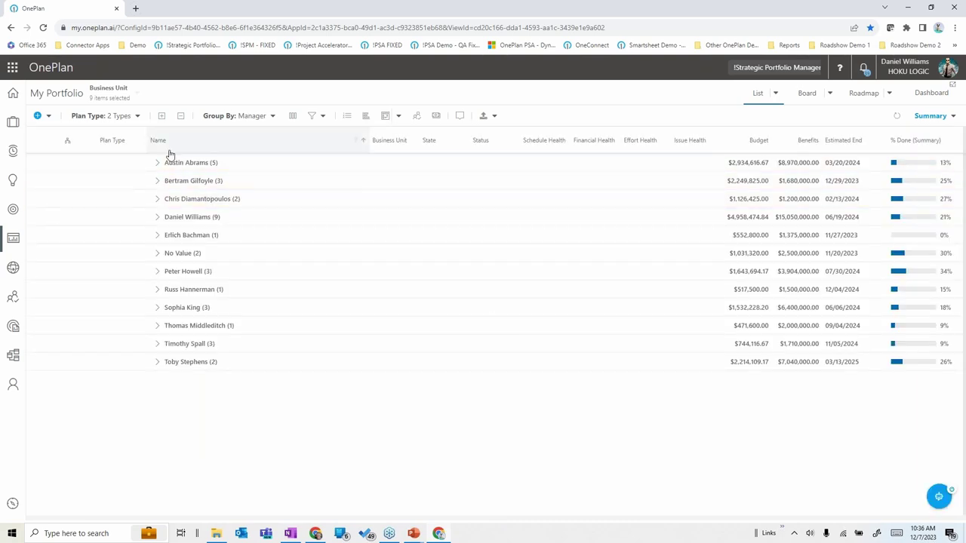
left_click(157, 164)
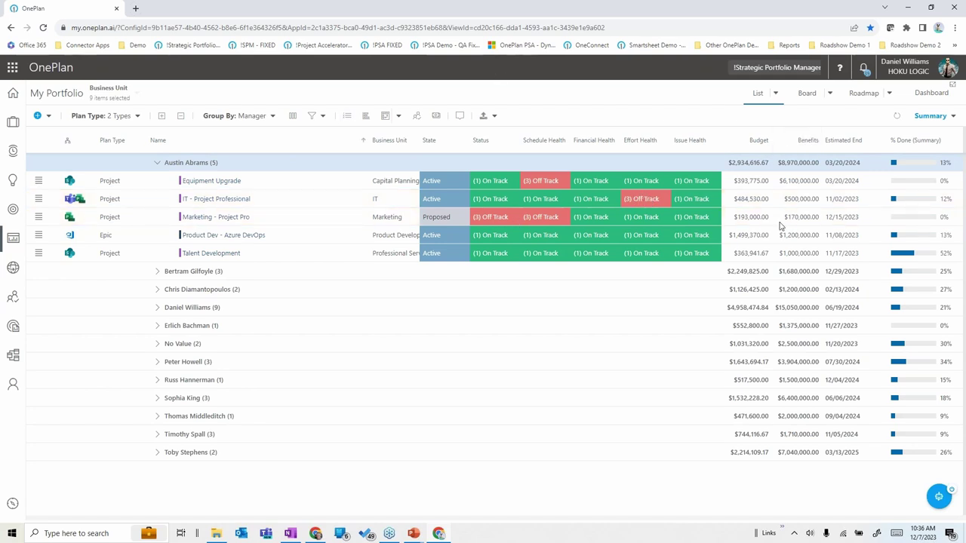
Display the portfolio as a board using the saved Board - Business Unit layout
left_click(808, 94)
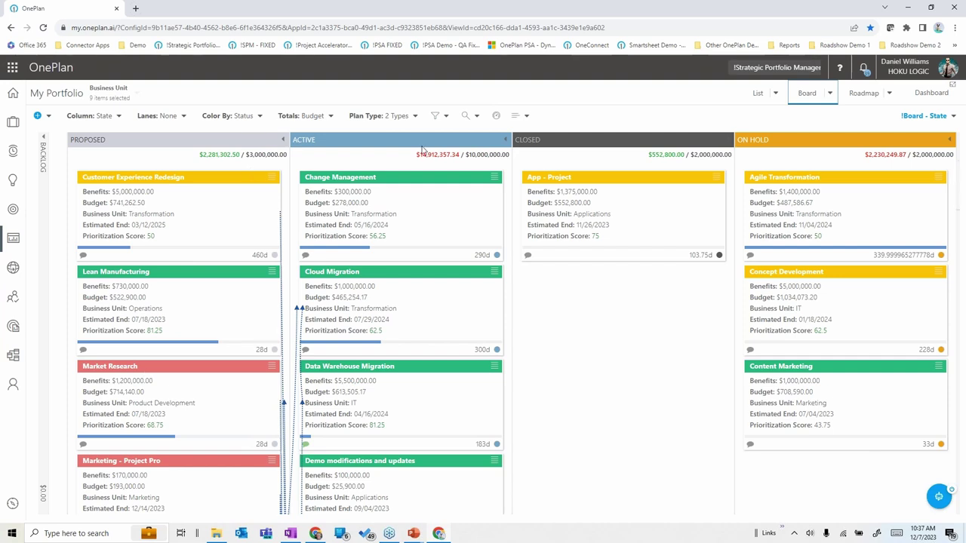
left_click(928, 115)
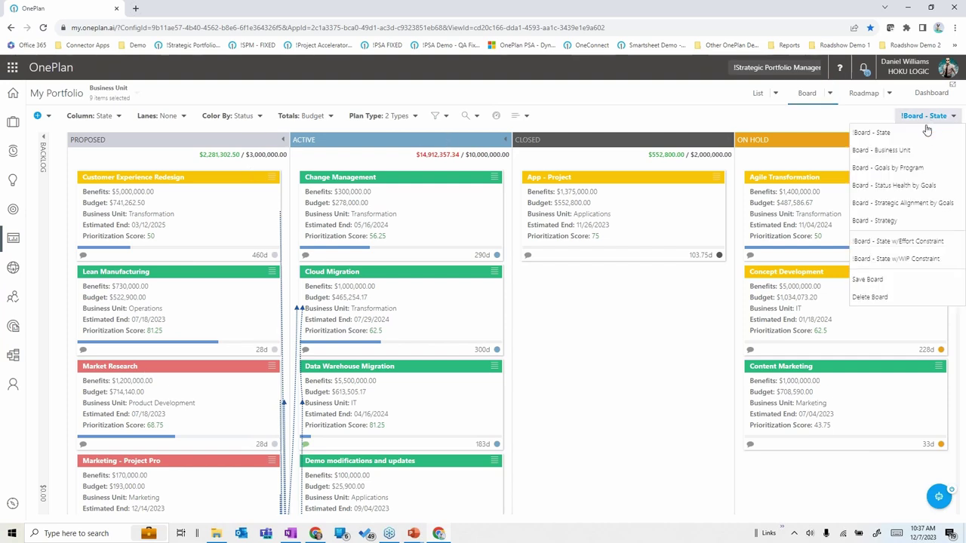
left_click(881, 150)
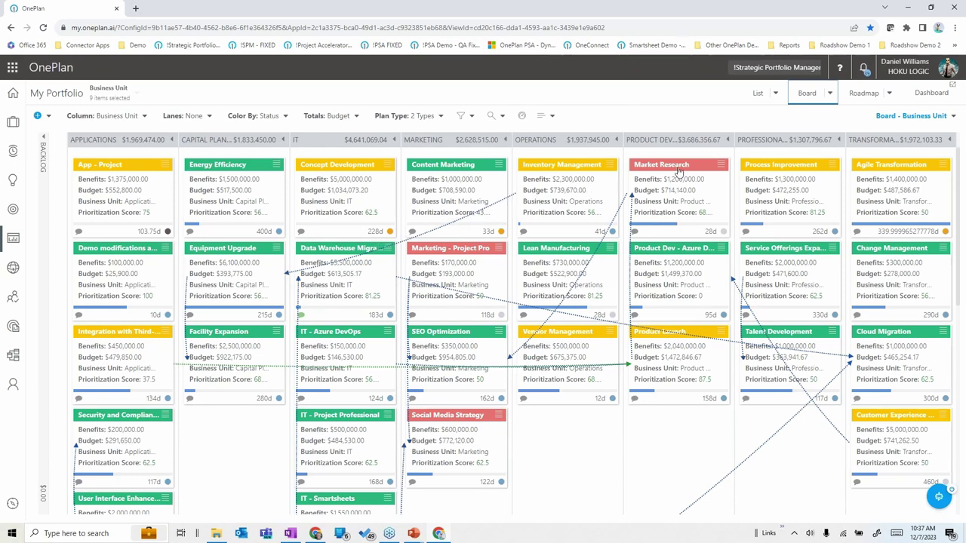
Open the Market Research card for quick editing and review its project information and remaining detail sections
mouse_move(678, 172)
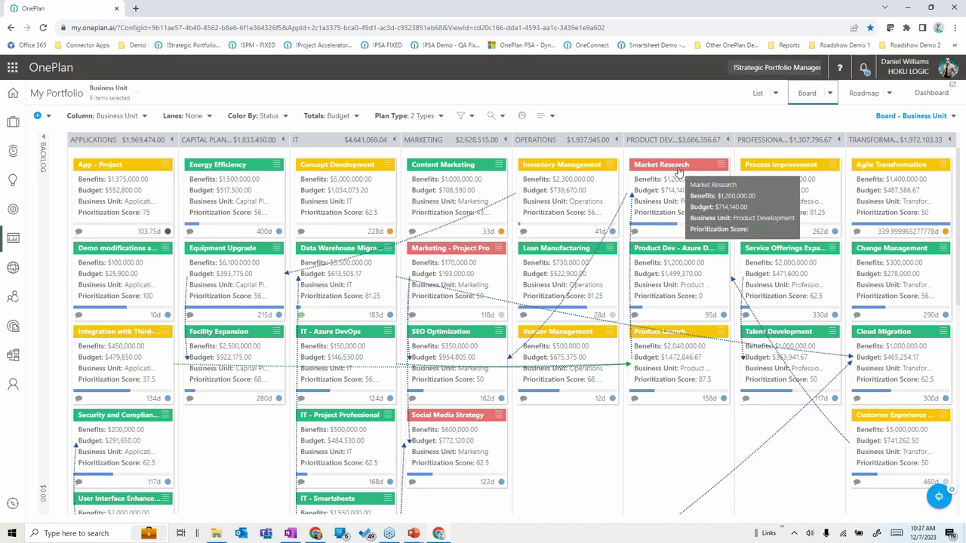
left_click(720, 164)
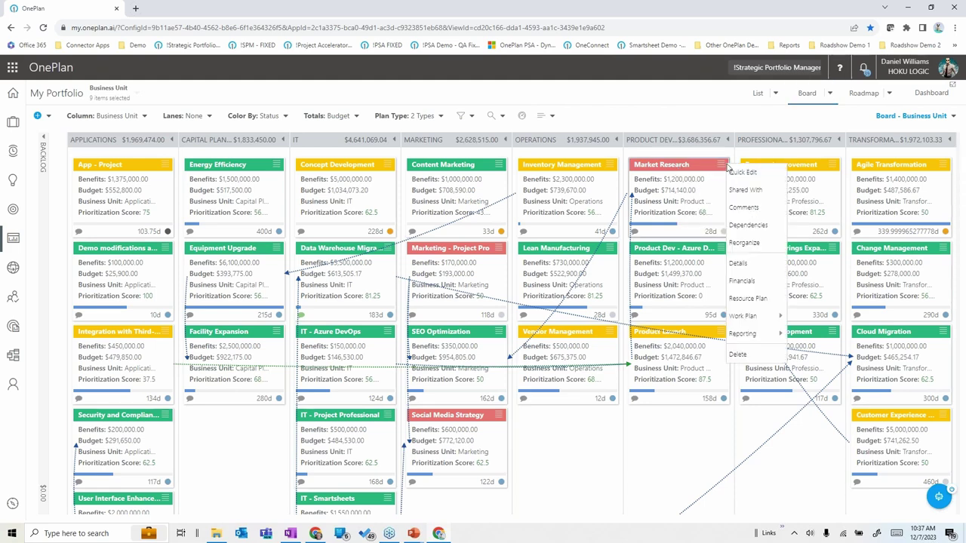
left_click(709, 188)
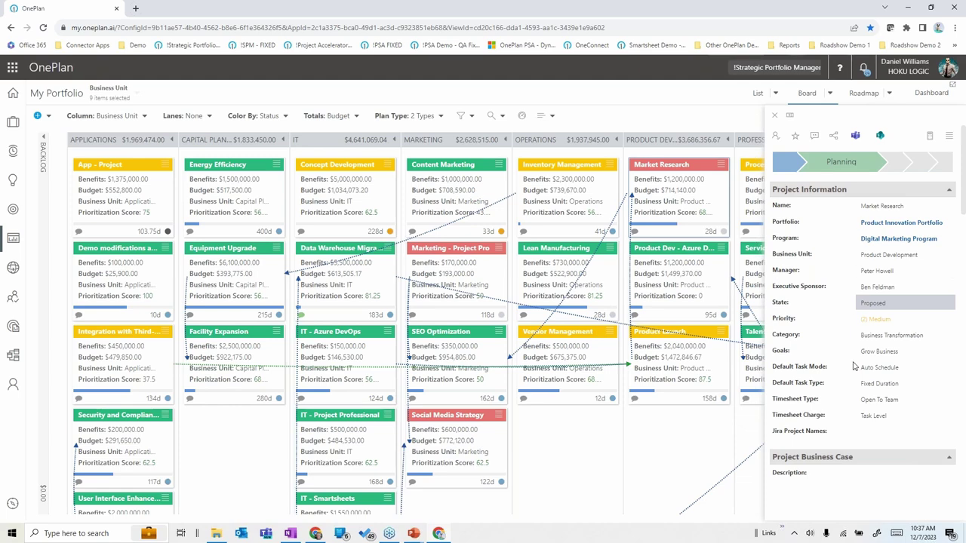
scroll(852, 366, "down", 10)
scroll(844, 369, "up", 10)
left_click(947, 139)
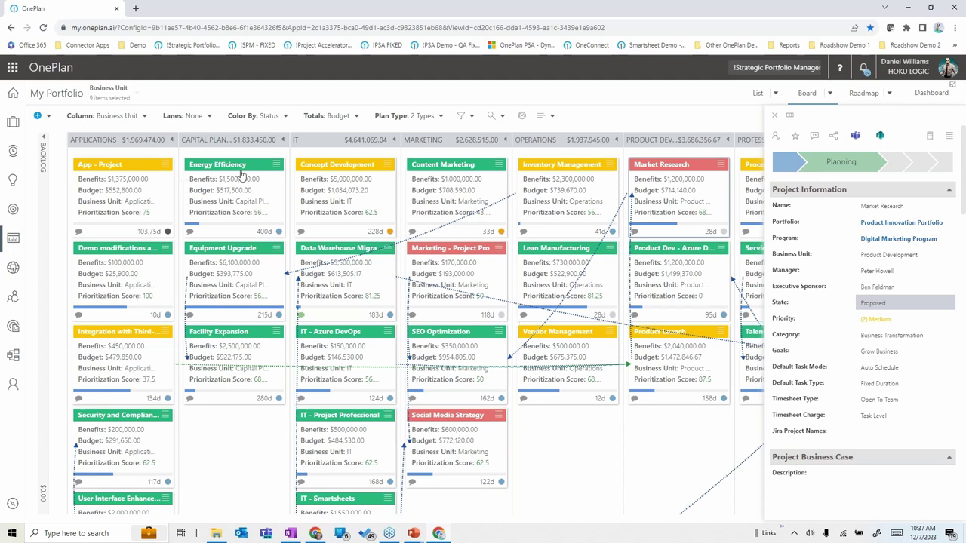
Divide the board into lanes by Goals and collapse the Customer Satisfaction and Grow Business lanes
left_click(208, 115)
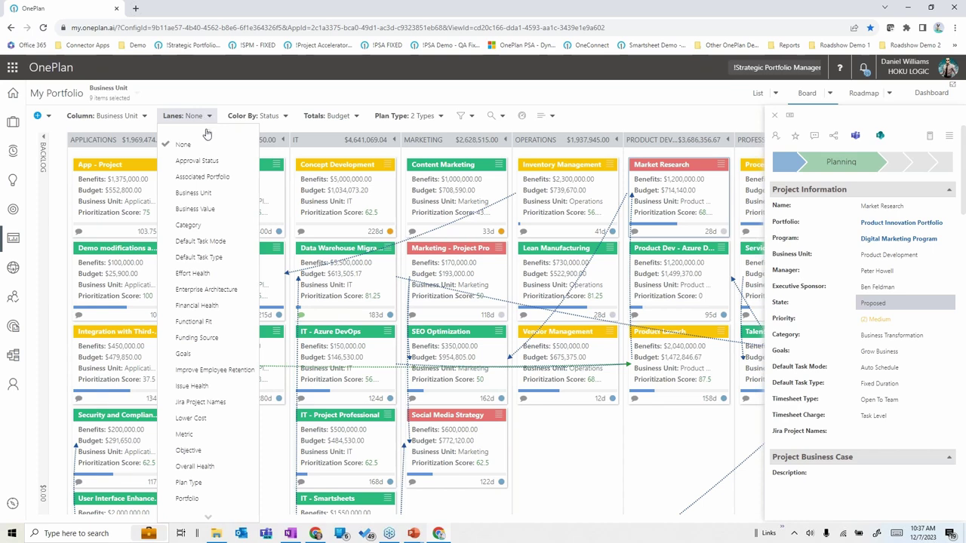
left_click(201, 357)
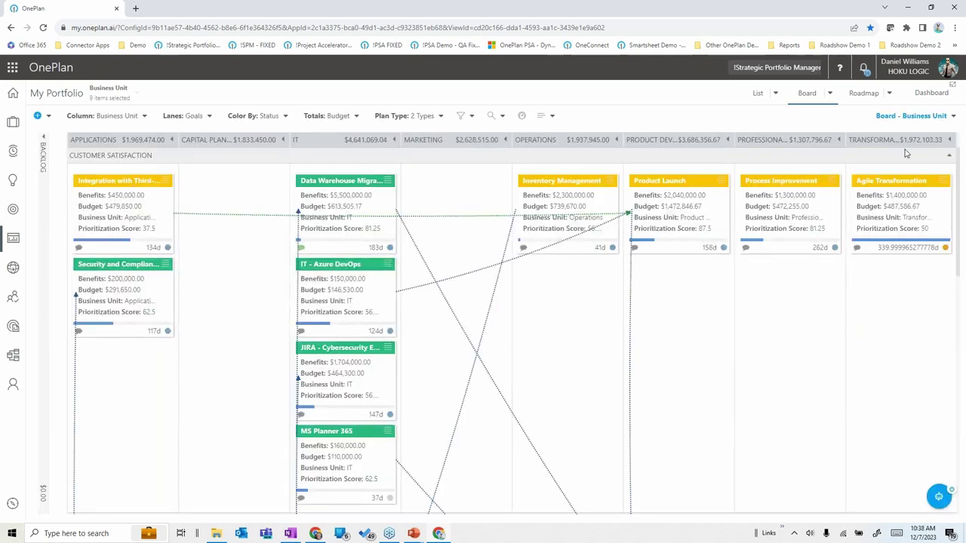
left_click(947, 156)
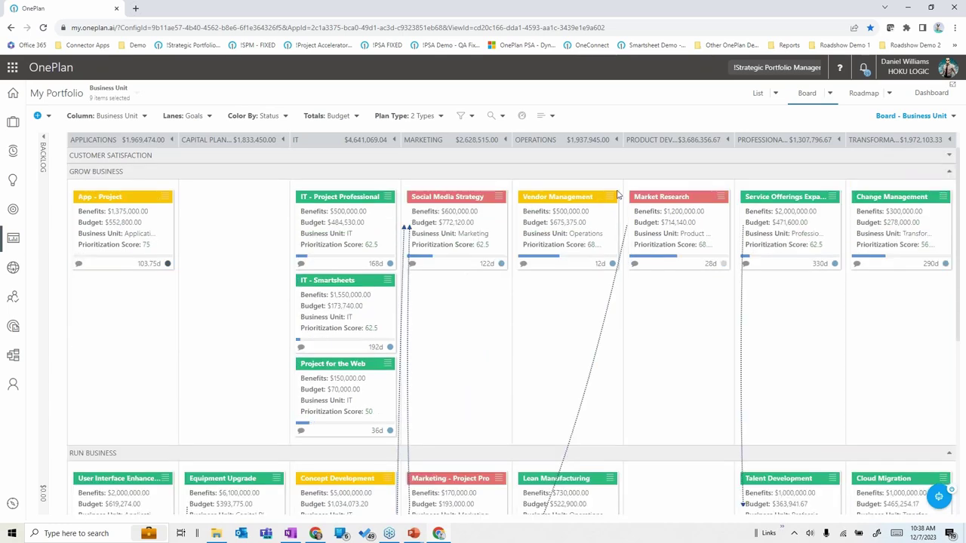
left_click(948, 173)
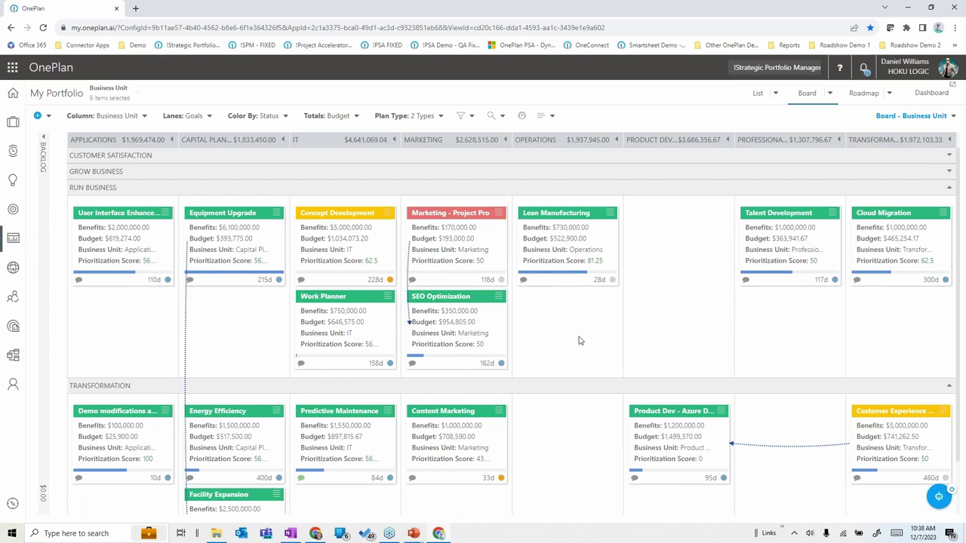
Display the portfolio as a roadmap, group it by Category and look through the category rows down to Process Improvement
left_click(858, 93)
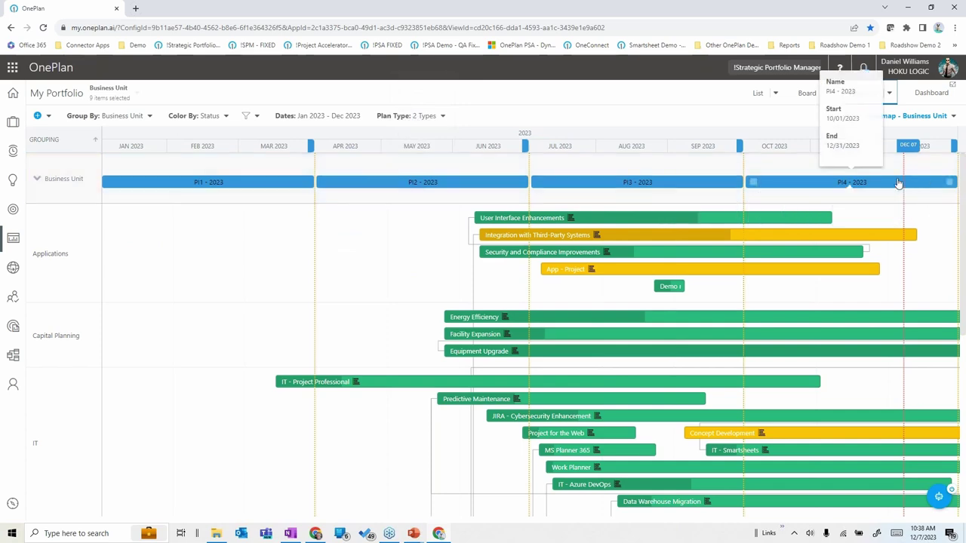
mouse_move(849, 256)
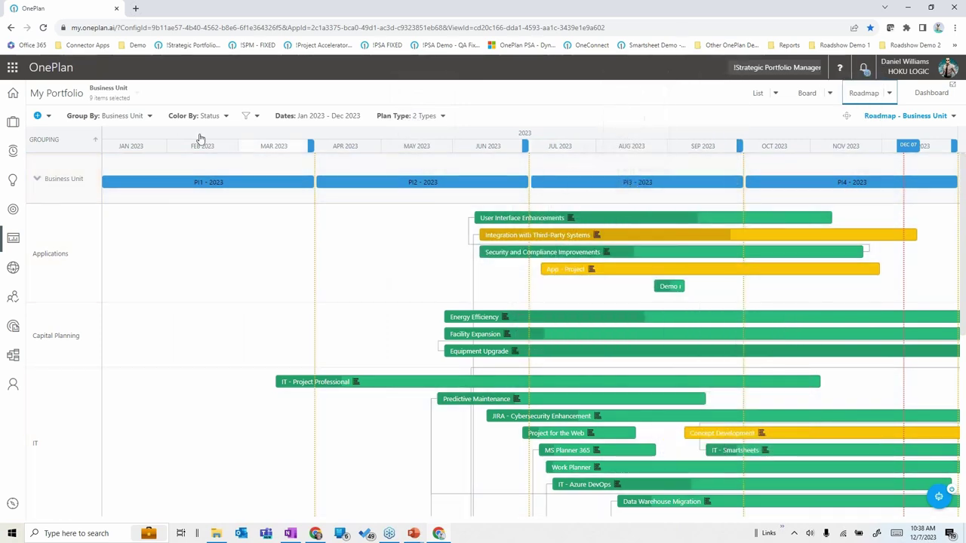
left_click(150, 118)
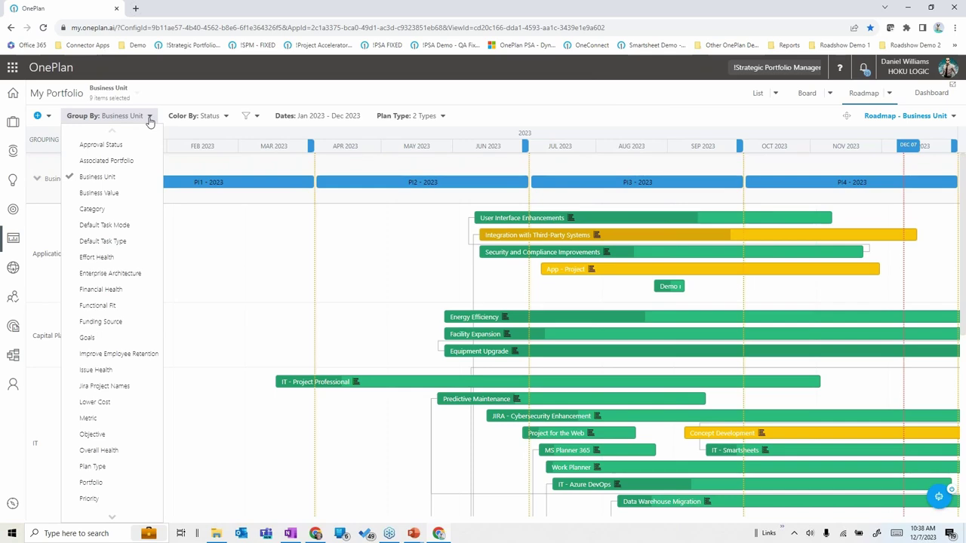
left_click(92, 208)
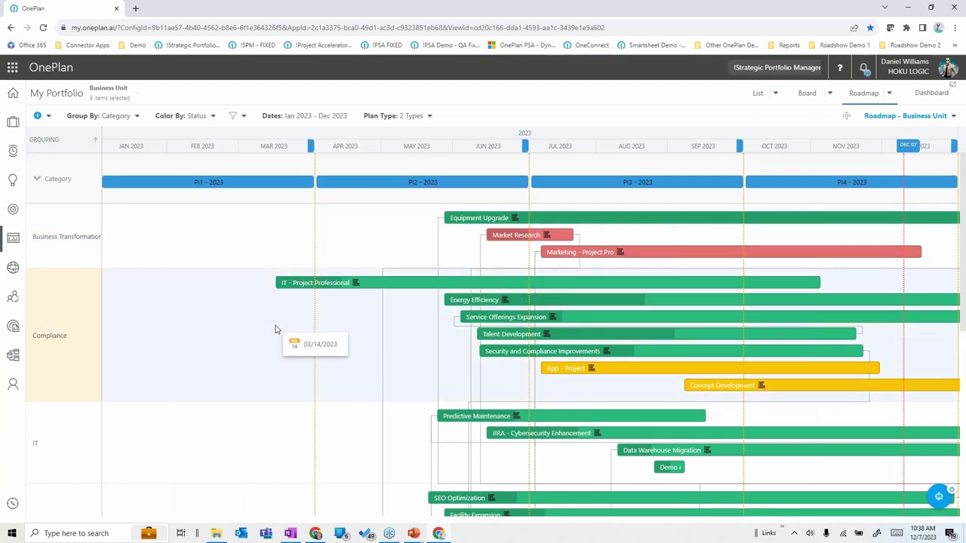
scroll(301, 317, "down", 2)
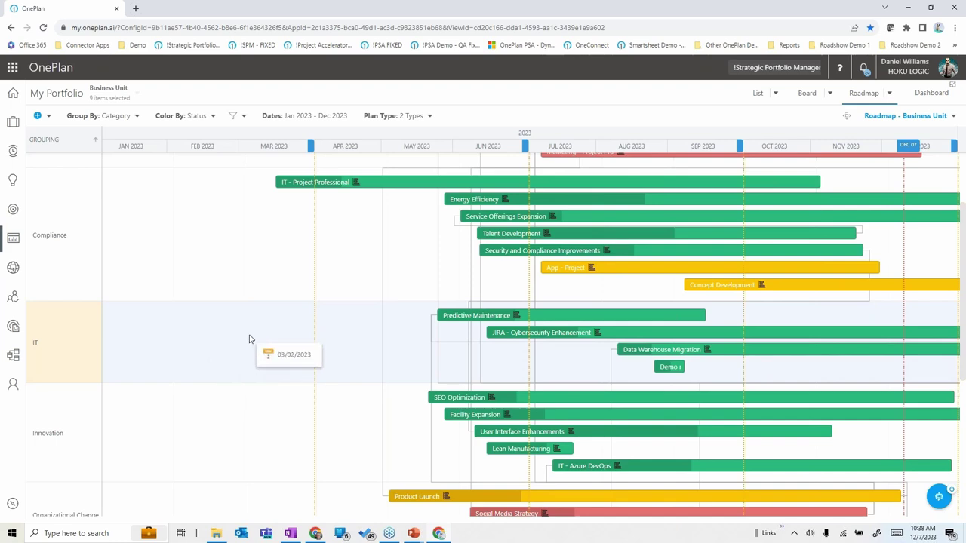
scroll(250, 339, "down", 2)
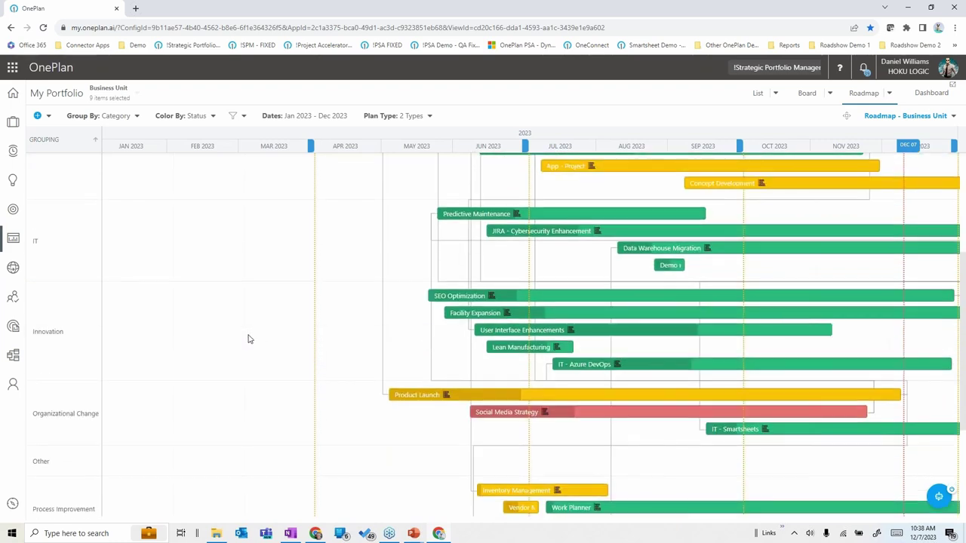
scroll(250, 339, "down", 2)
Open the Work Planner project's full details, activate its Description for editing and review the sections down to Project Status
mouse_move(592, 411)
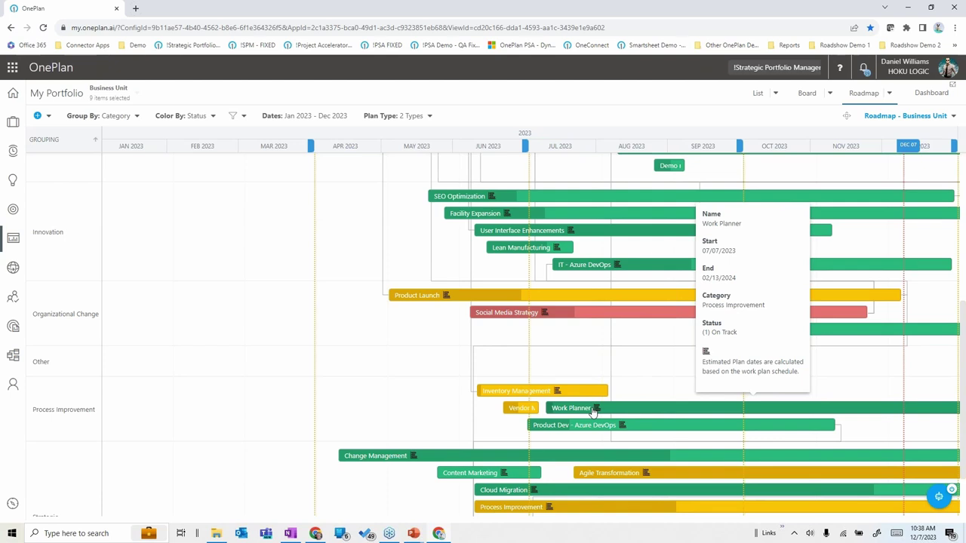
right_click(593, 411)
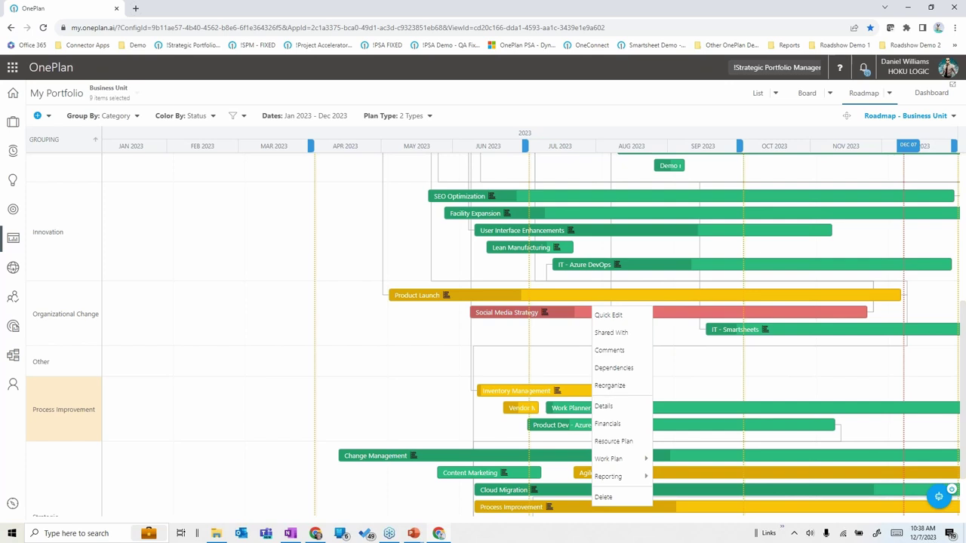
left_click(608, 409)
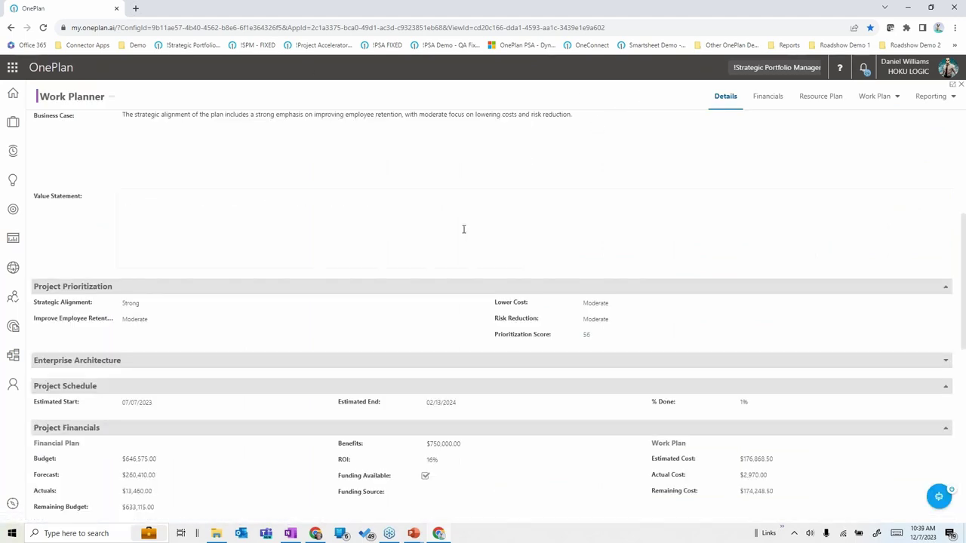
scroll(463, 229, "up", 4)
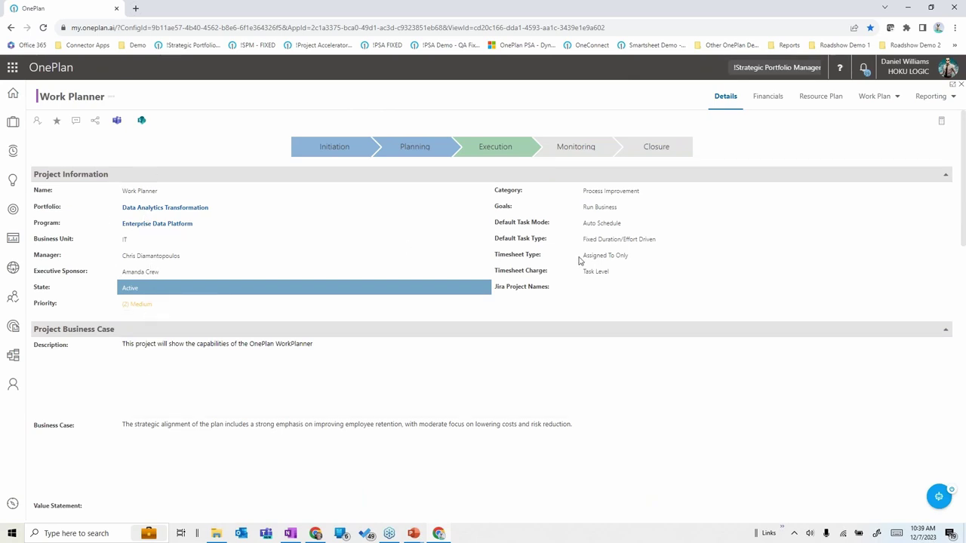
left_click(288, 427)
left_click(284, 383)
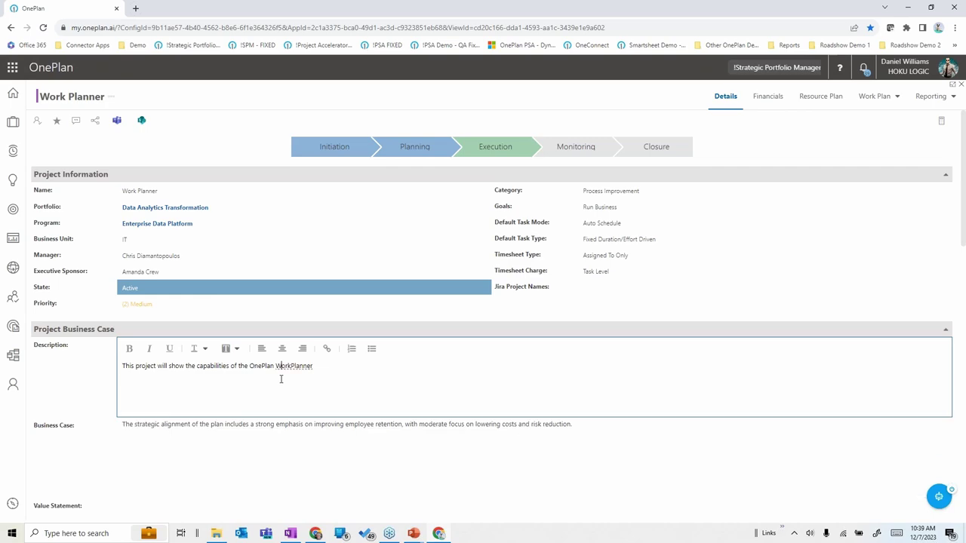
scroll(284, 382, "down", 3)
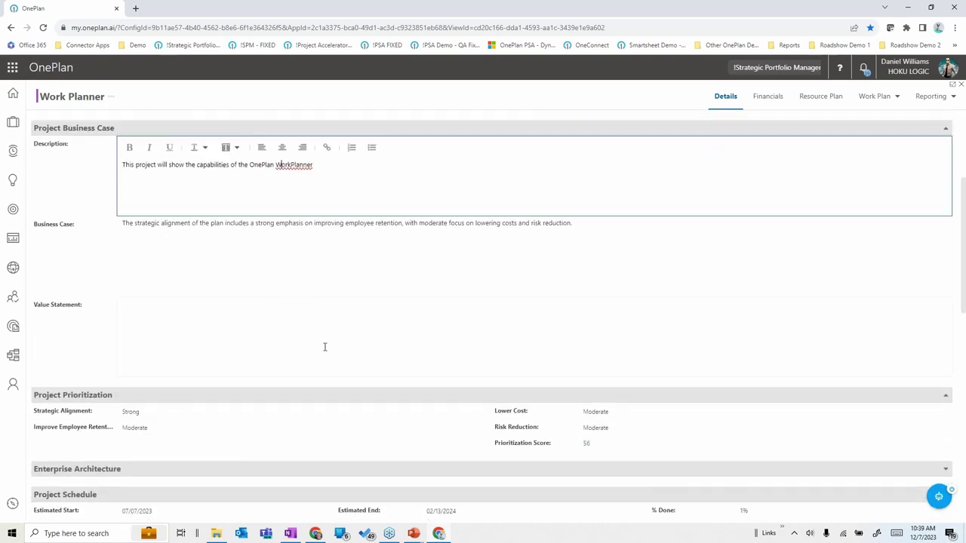
scroll(324, 345, "down", 4)
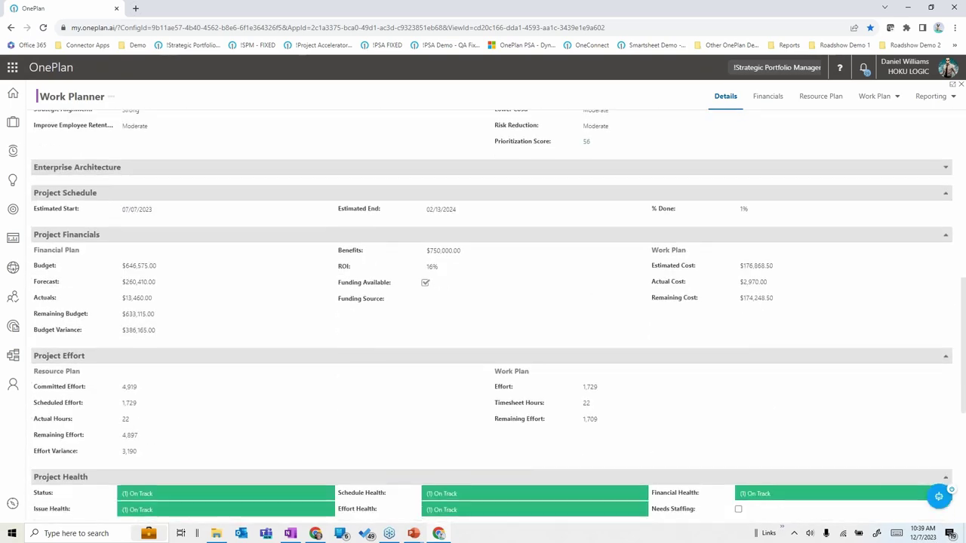
scroll(320, 350, "down", 4)
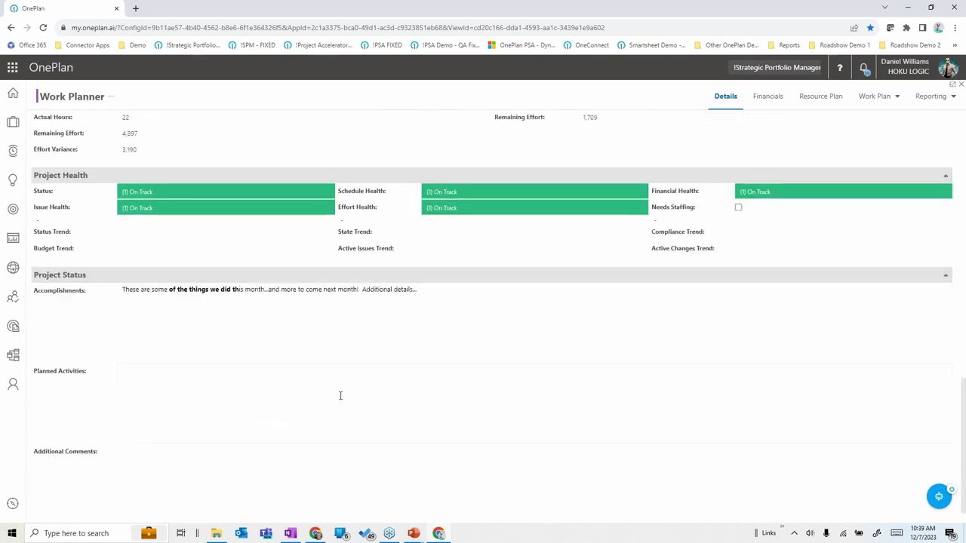
scroll(368, 395, "up", 10)
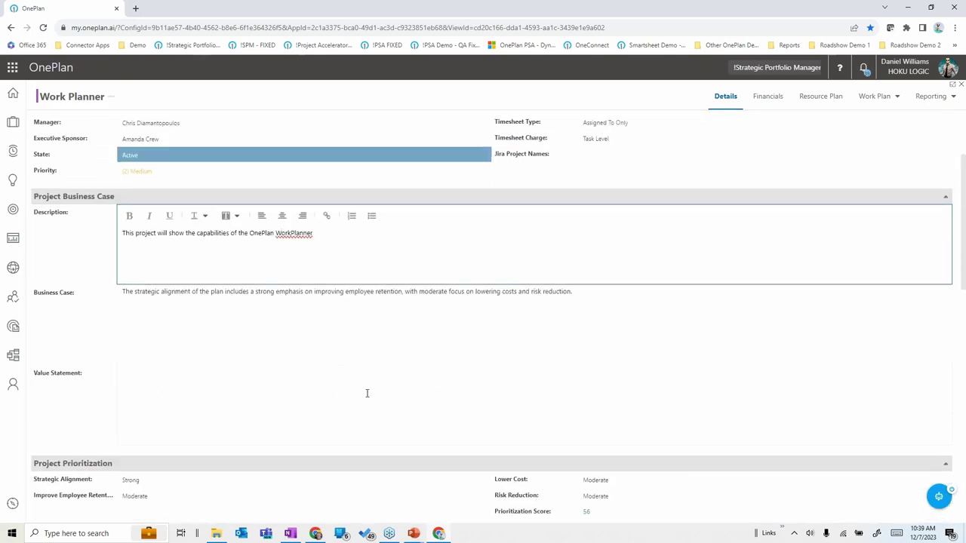
scroll(366, 393, "up", 2)
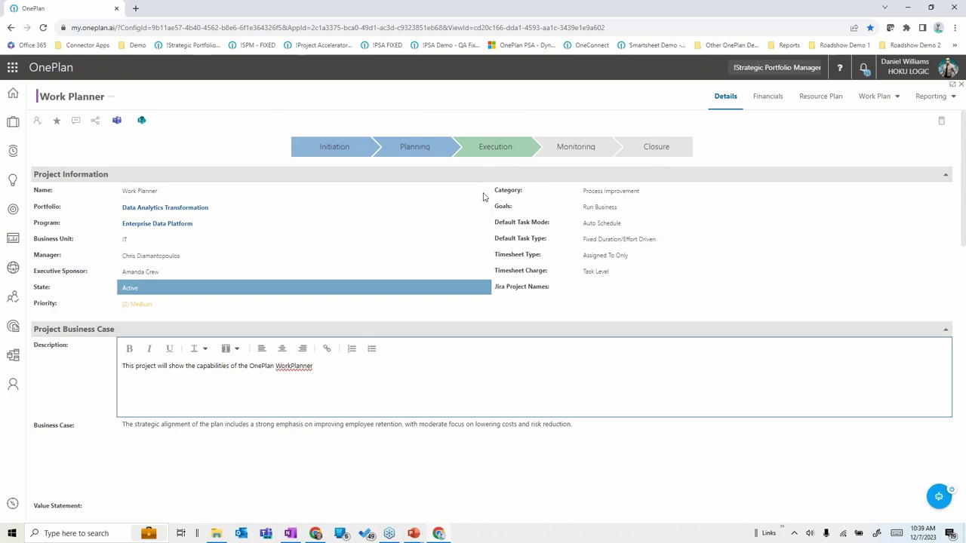
Open the project's work plan and look at its schedule with the Gantt chart shown and hidden again
left_click(894, 98)
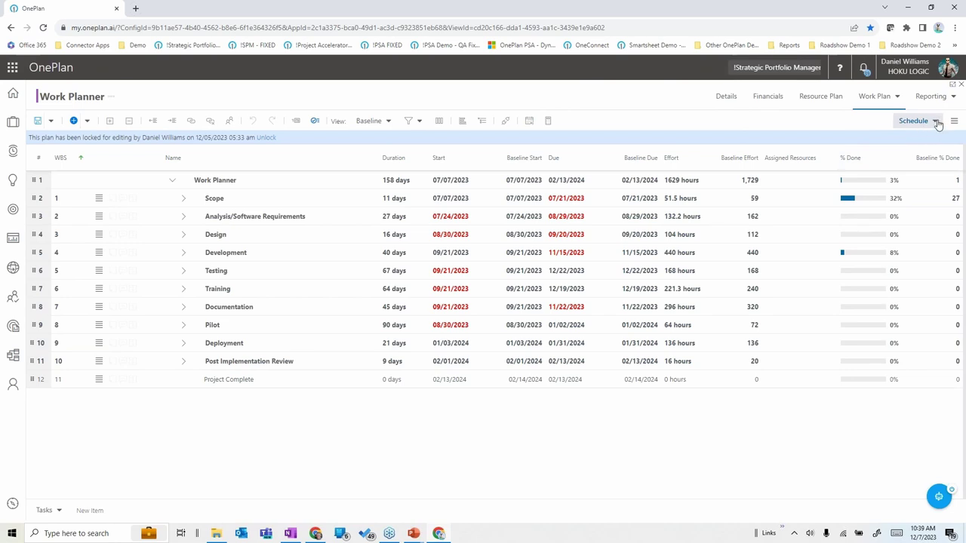
left_click(936, 122)
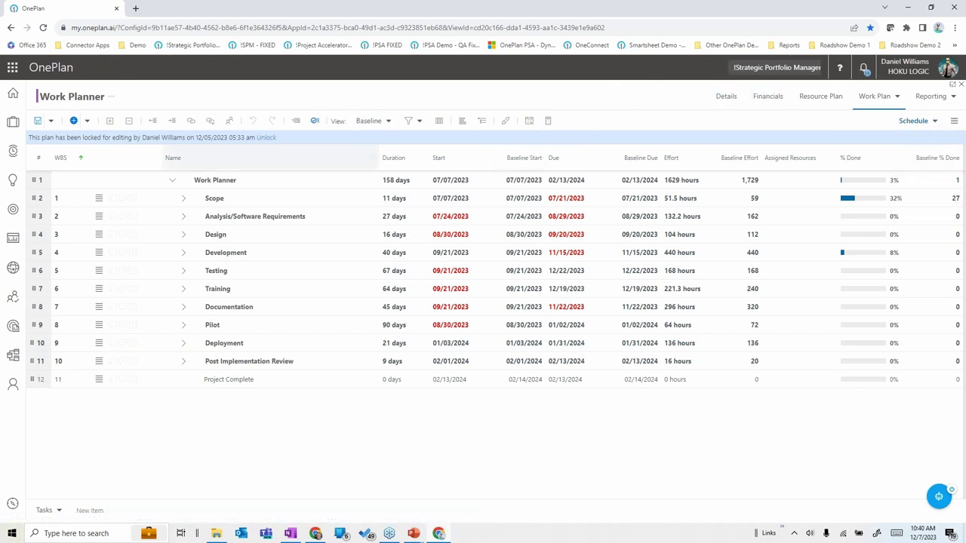
left_click(462, 122)
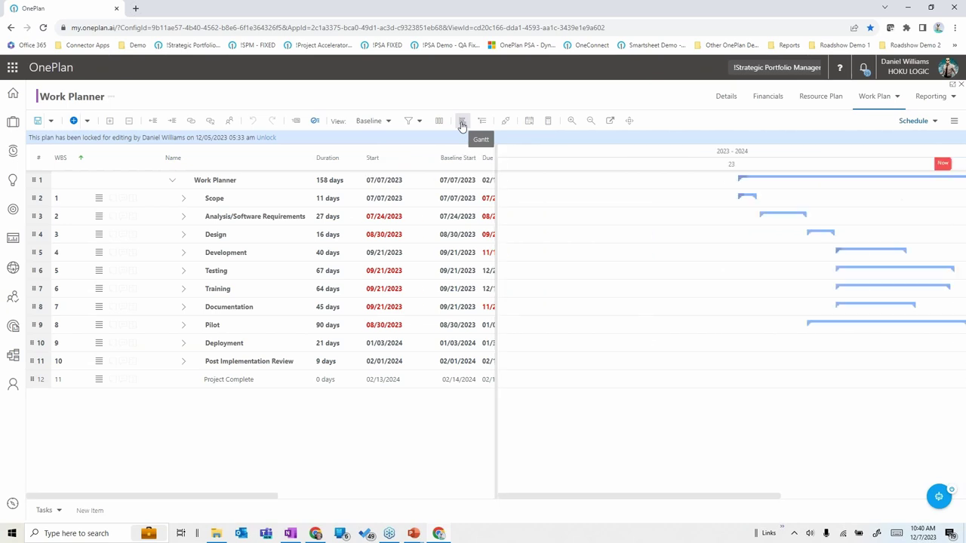
left_click(462, 123)
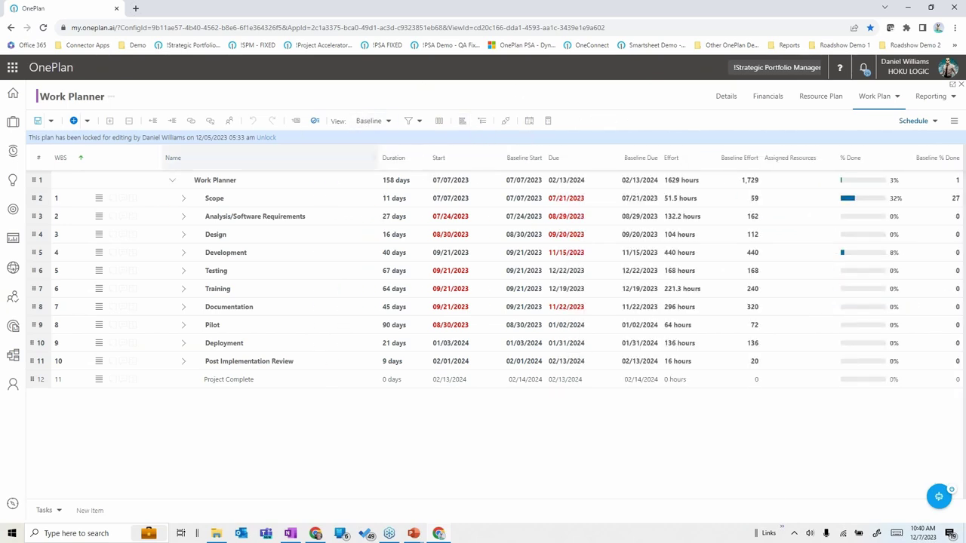
Look at the connection types offered for the work plan and close the selection without connecting
left_click(506, 123)
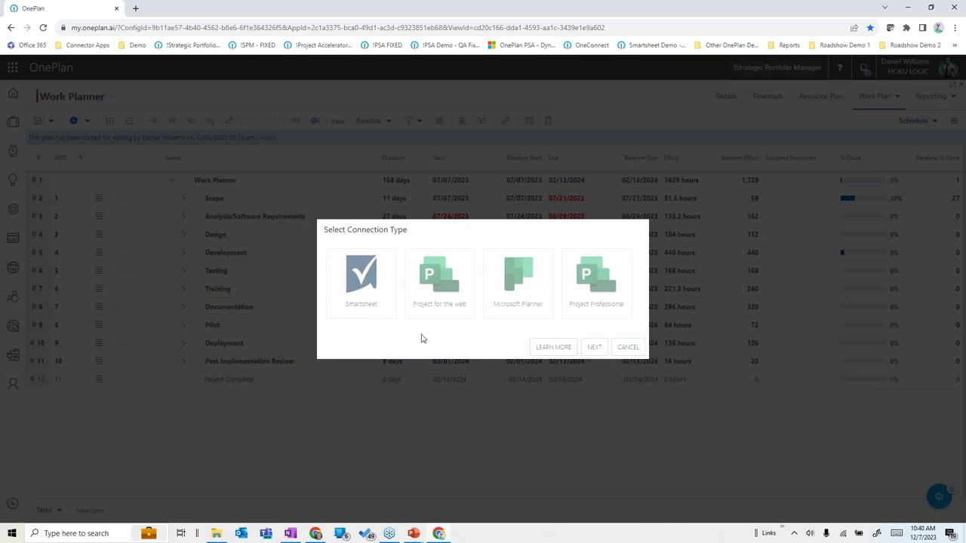
left_click(627, 348)
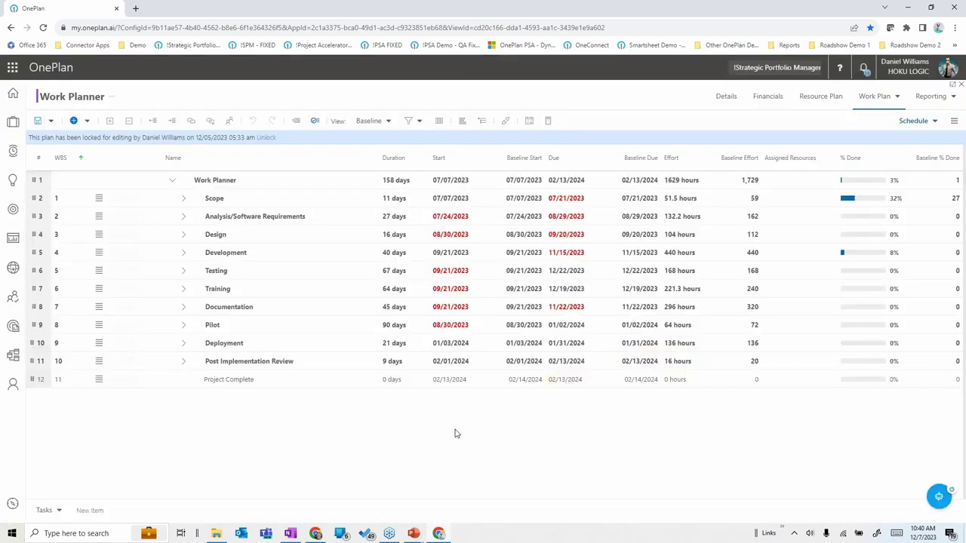
Go through the resource plan to the project's financials and apply the Budget < Forecast comparison to the budget
left_click(820, 98)
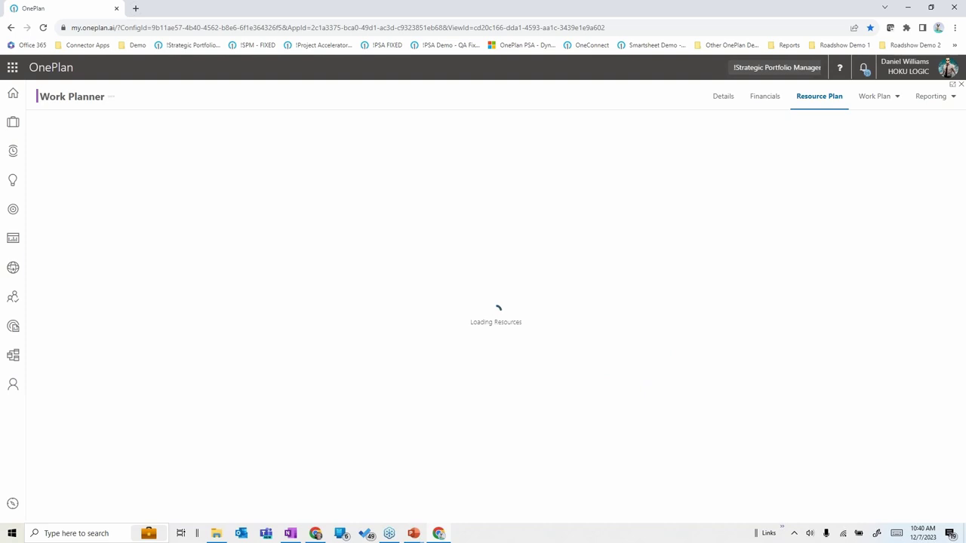
left_click(765, 98)
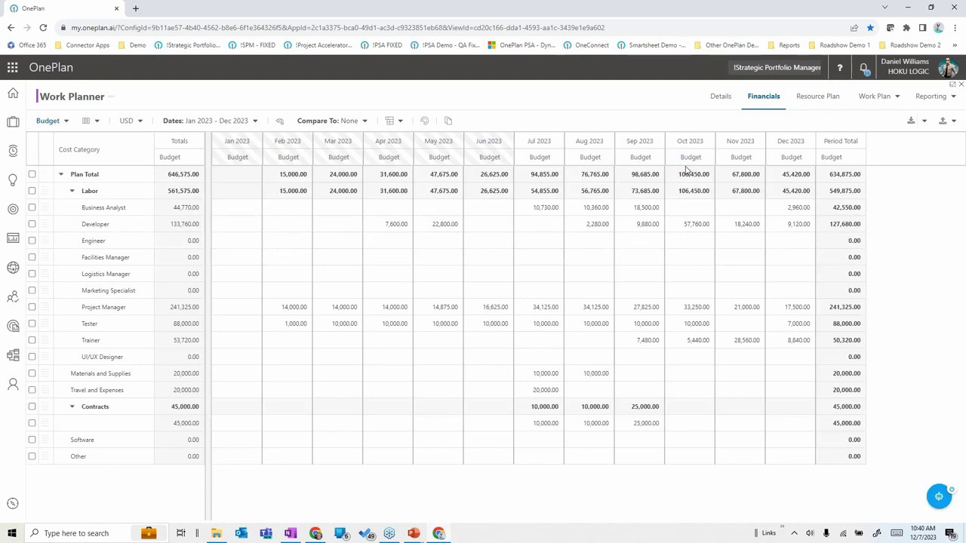
left_click(65, 123)
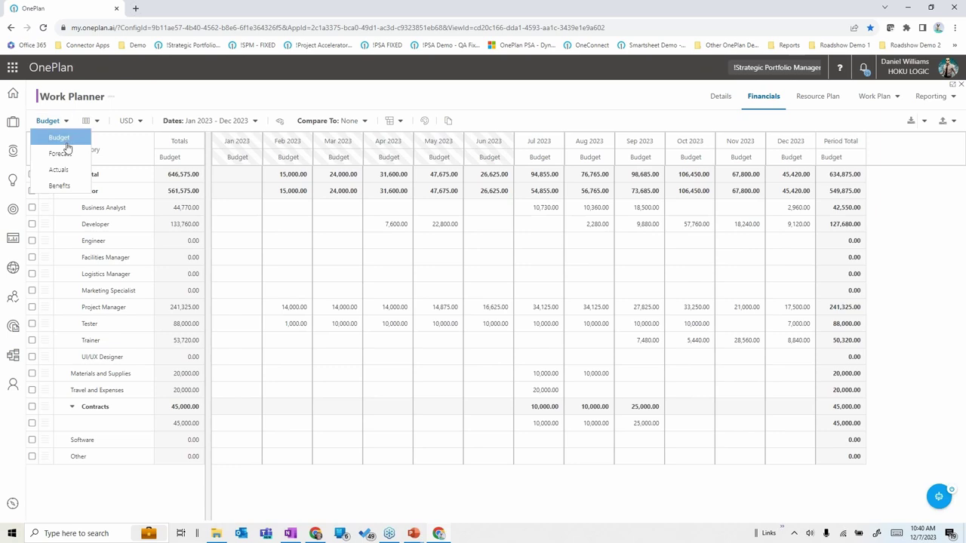
left_click(365, 122)
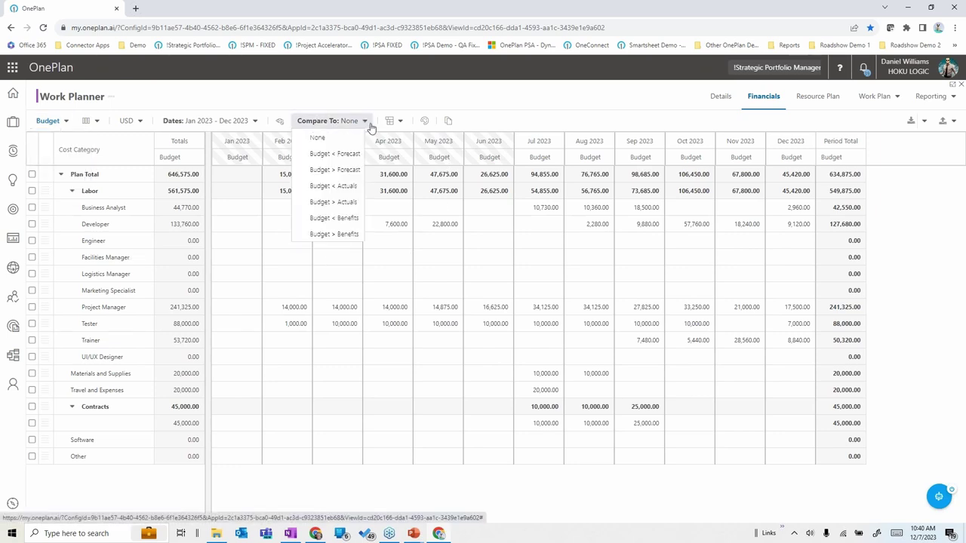
left_click(367, 122)
left_click(367, 123)
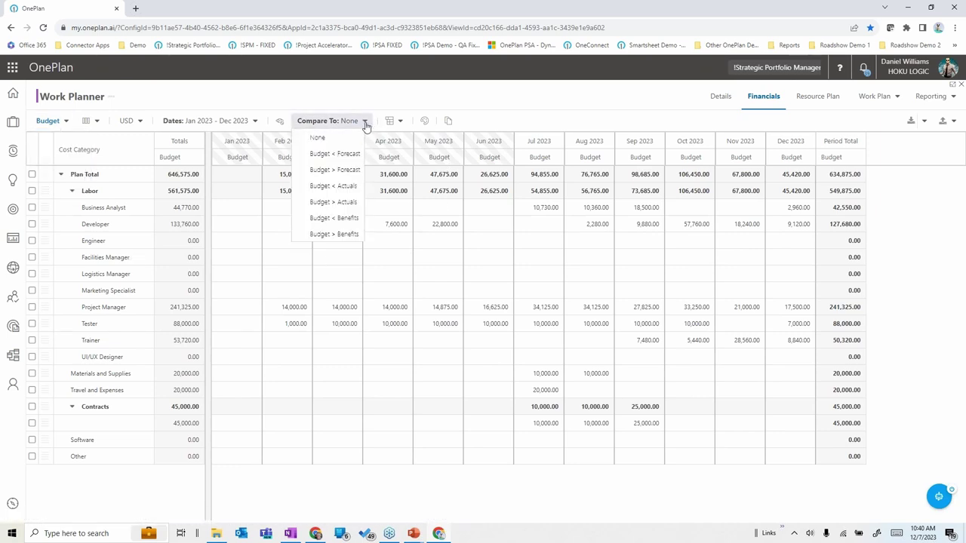
left_click(347, 156)
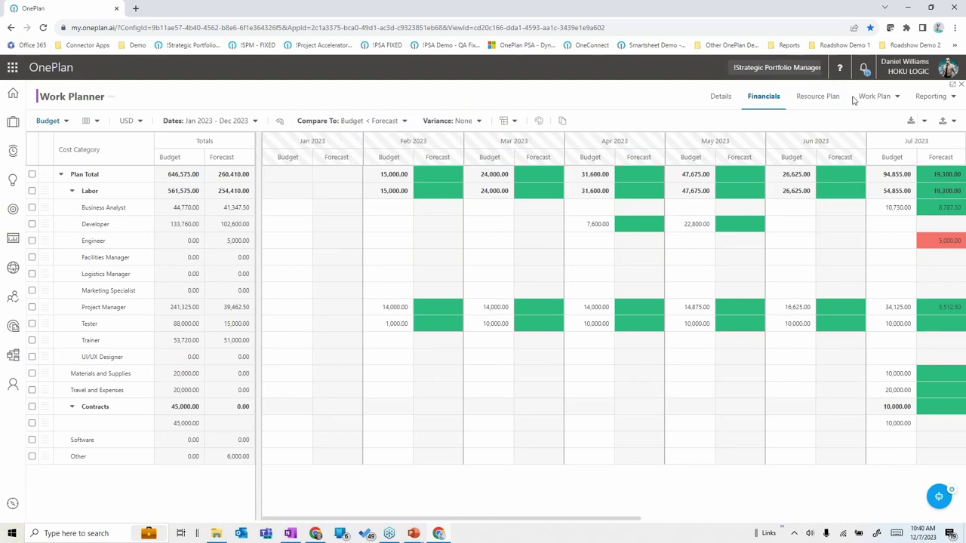
Open the Work Planner project's status report and review its health, trends and status sections
left_click(924, 101)
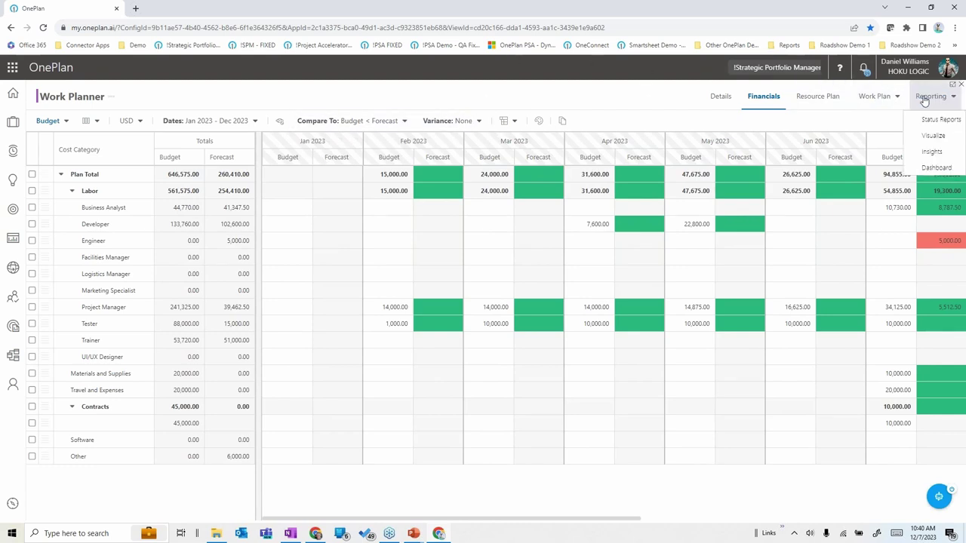
left_click(934, 119)
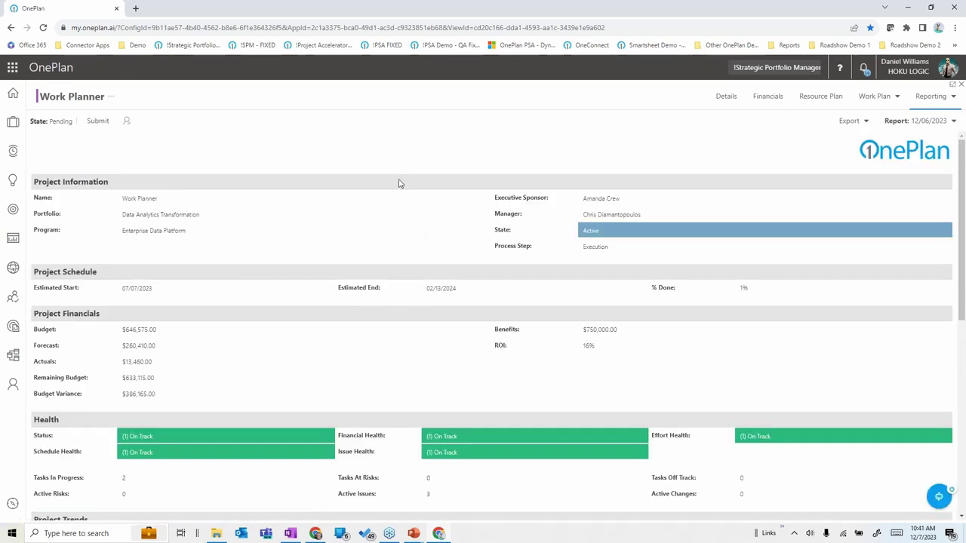
scroll(312, 340, "down", 5)
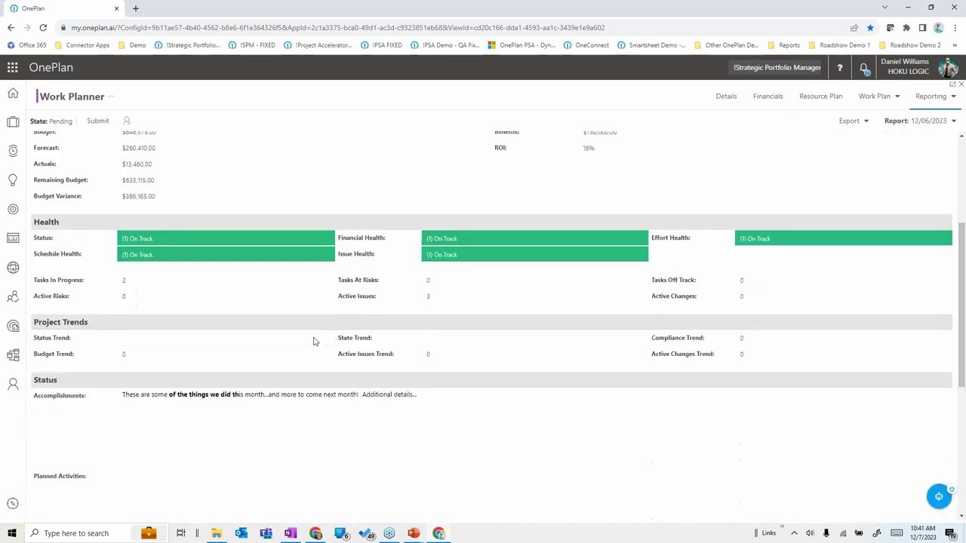
Look at the status report's Planned Activities and Additional Comments fields, its report dates and its export options, leaving everything as is
left_click(159, 286)
left_click(151, 350)
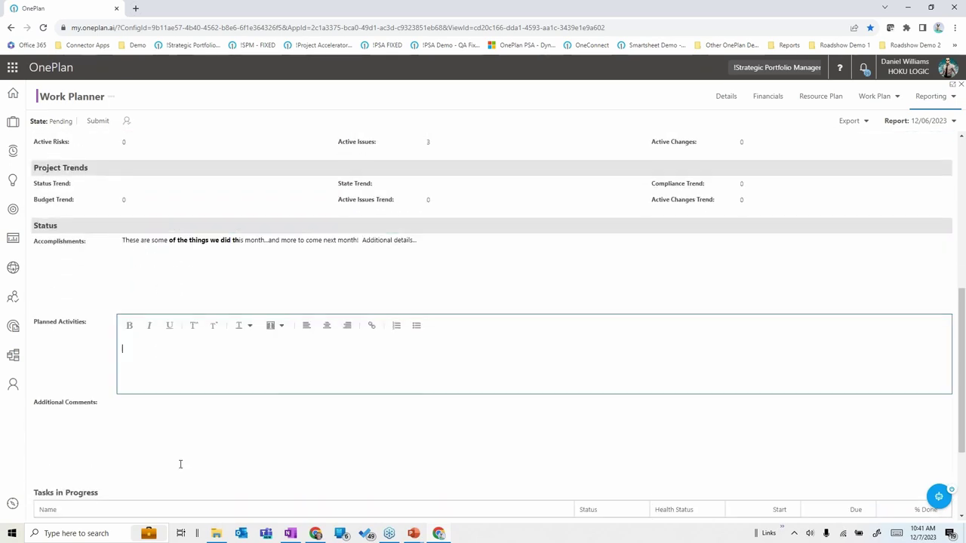
left_click(184, 459)
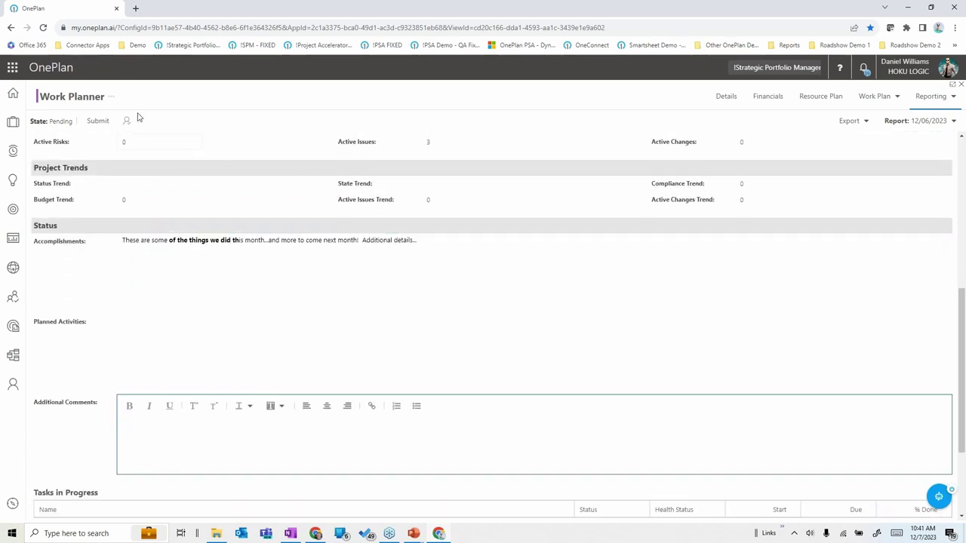
left_click(918, 123)
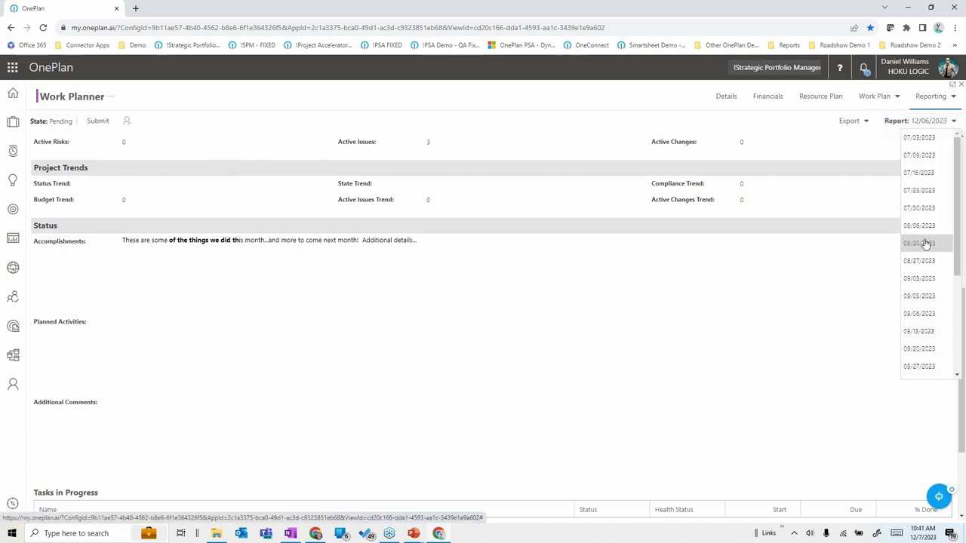
left_click(545, 95)
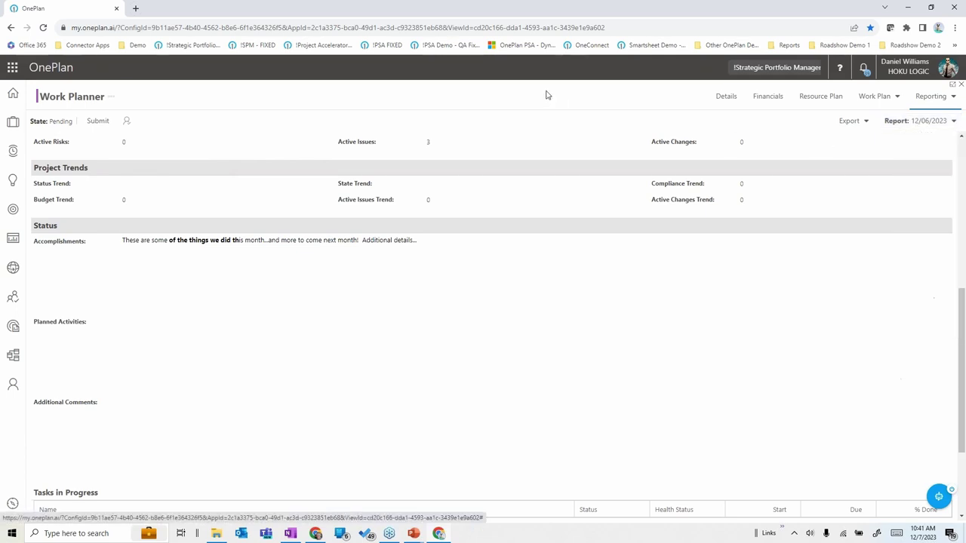
left_click(860, 123)
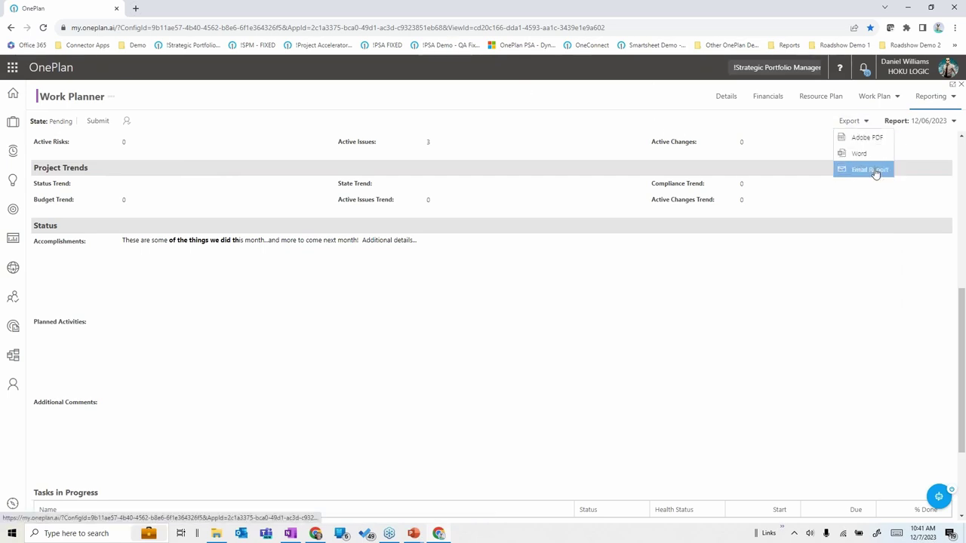
left_click(613, 96)
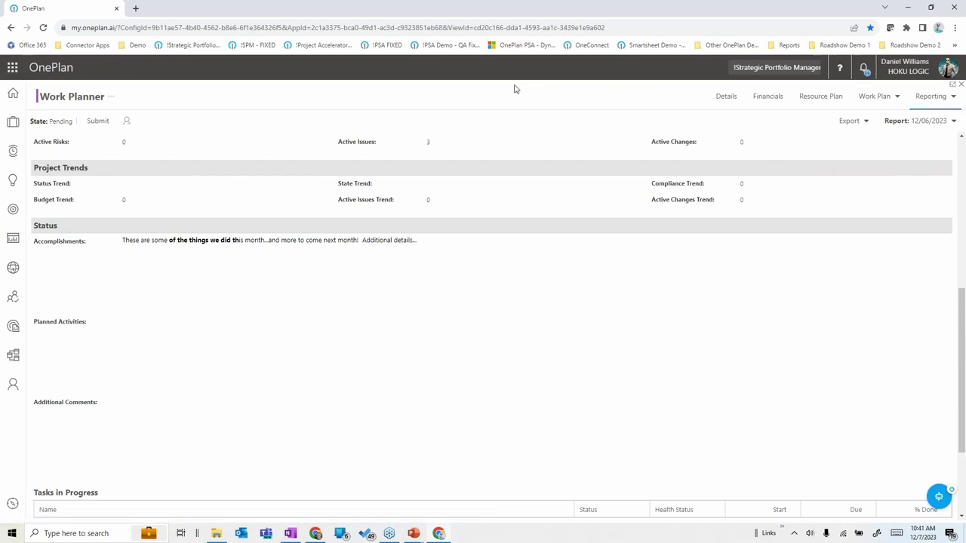
Review the Work Planner project's compliance Insights and its plan dashboard, including the Financial Summary page
left_click(928, 103)
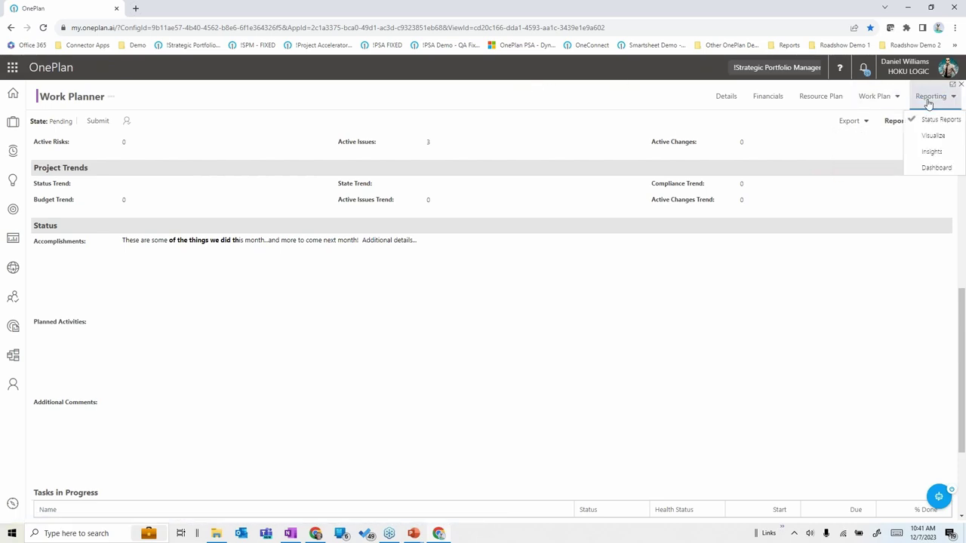
left_click(929, 152)
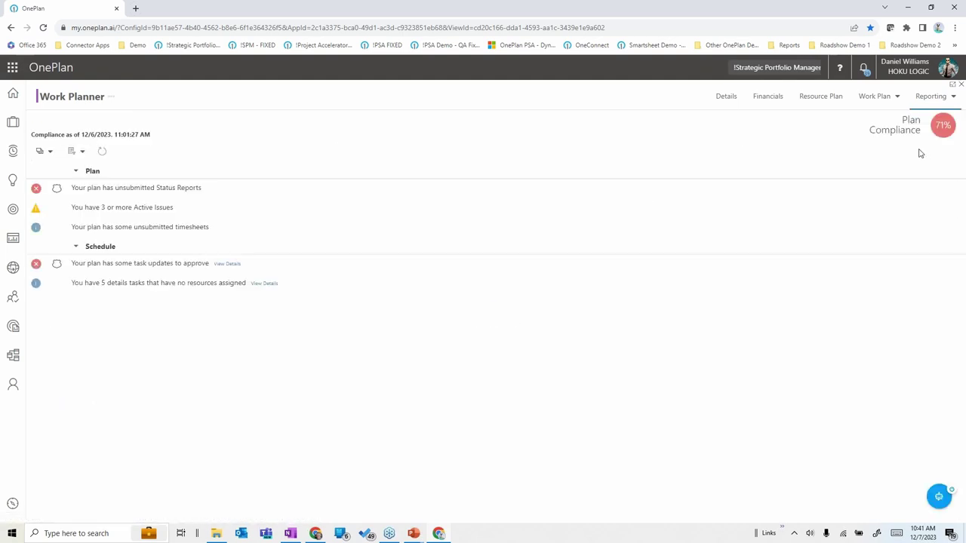
left_click(934, 102)
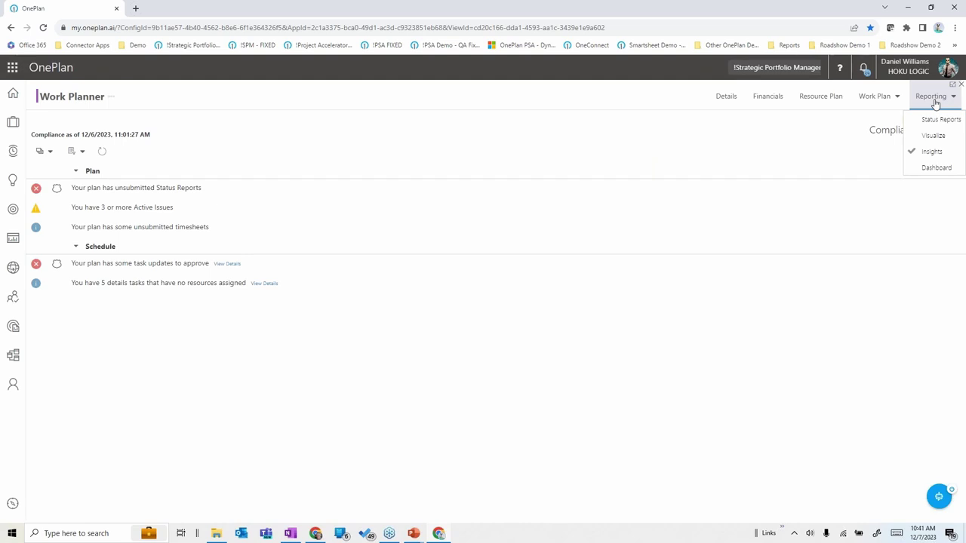
left_click(928, 170)
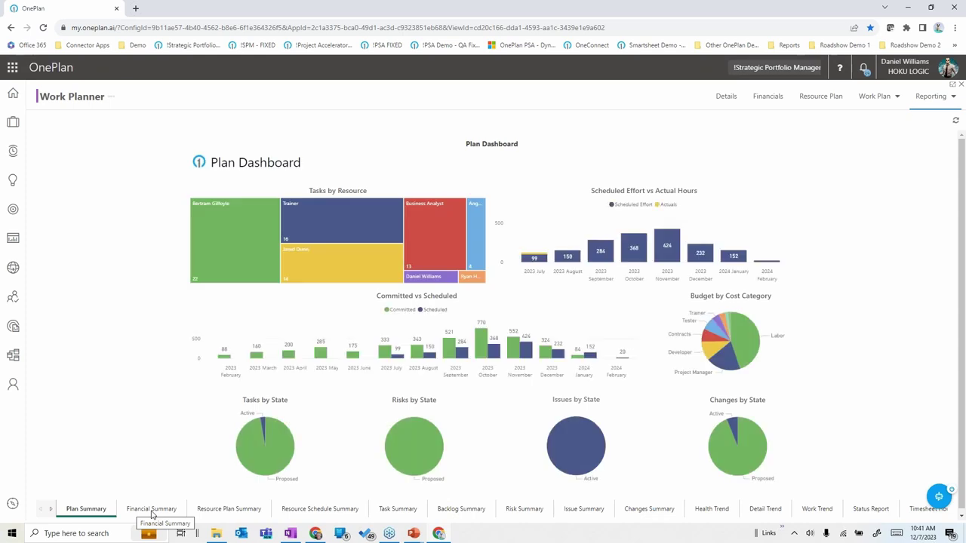
left_click(151, 510)
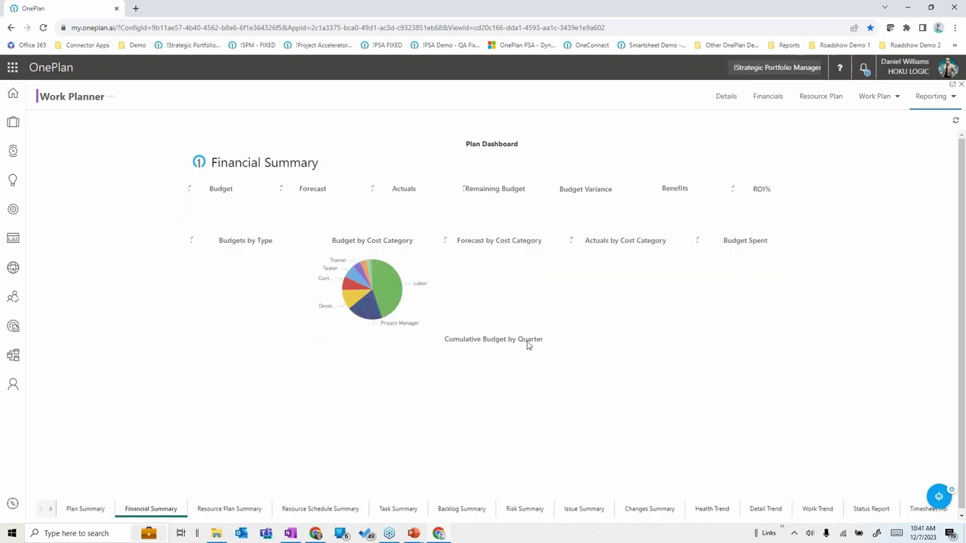
Visualize the project's dependencies and examine its Project Runway from objectives across to applications
left_click(926, 99)
left_click(933, 137)
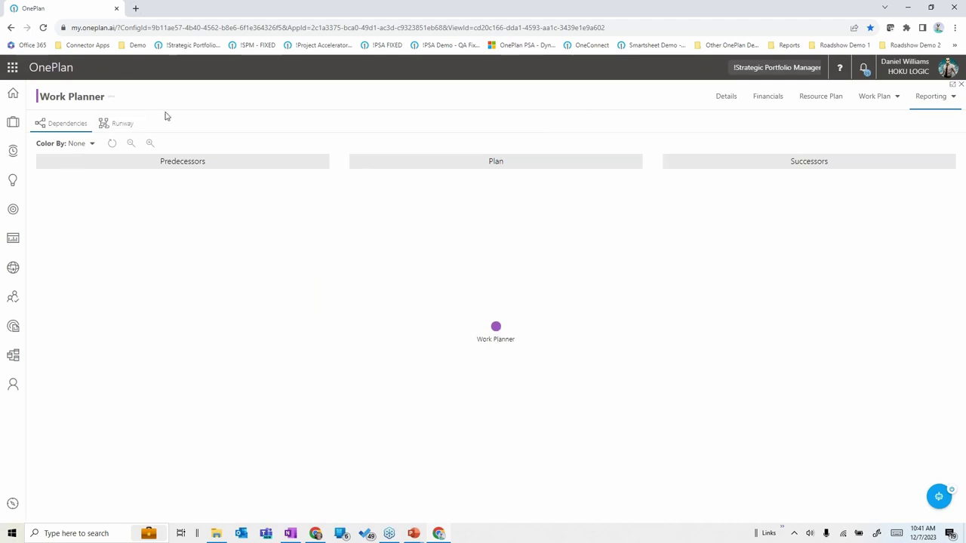
left_click(117, 124)
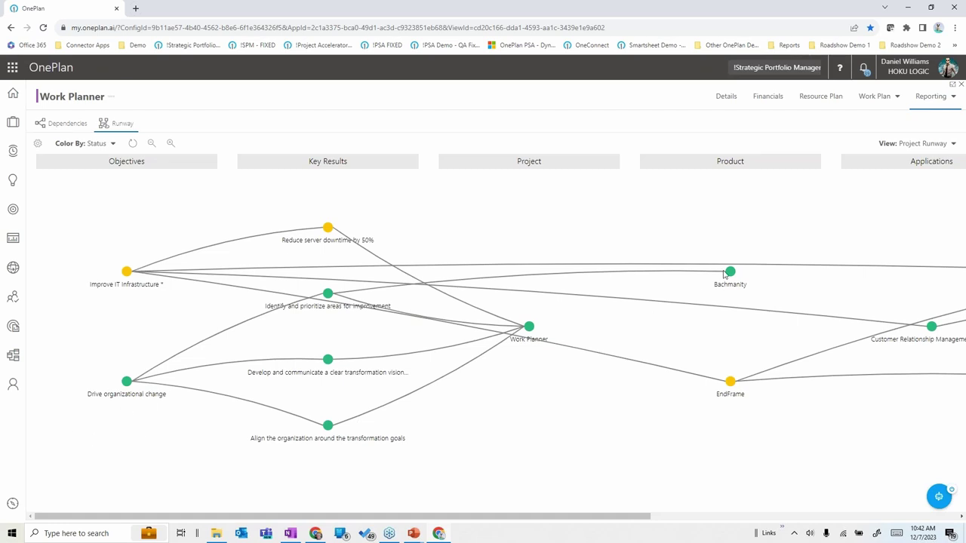
left_click_drag(650, 512, 962, 528)
left_click_drag(689, 516, 382, 513)
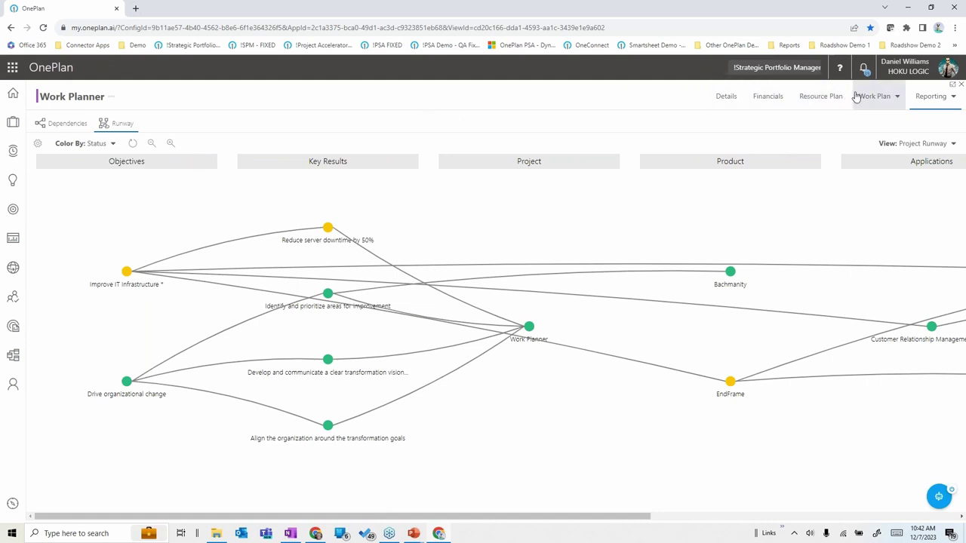
Switch to the Project for the Web plan and open its work plan as a list
left_click(112, 99)
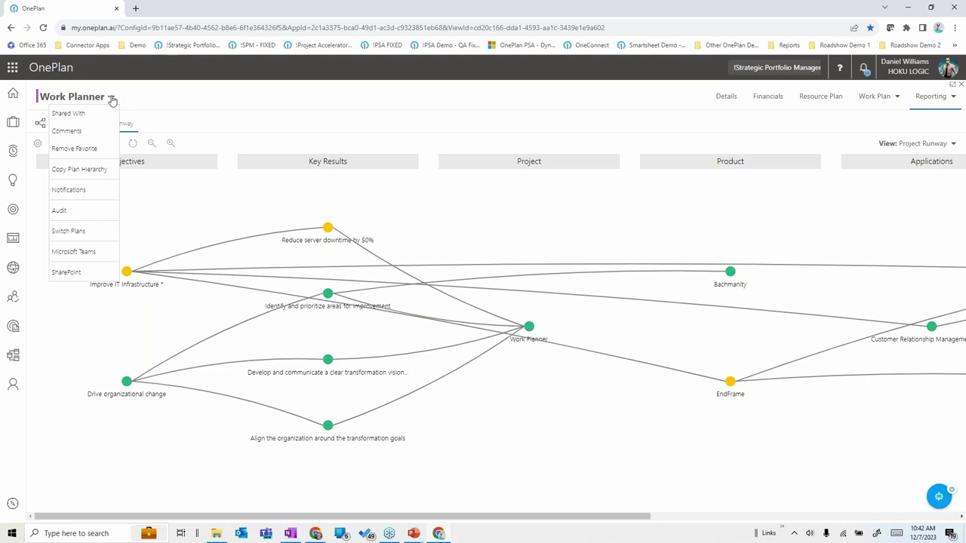
left_click(81, 234)
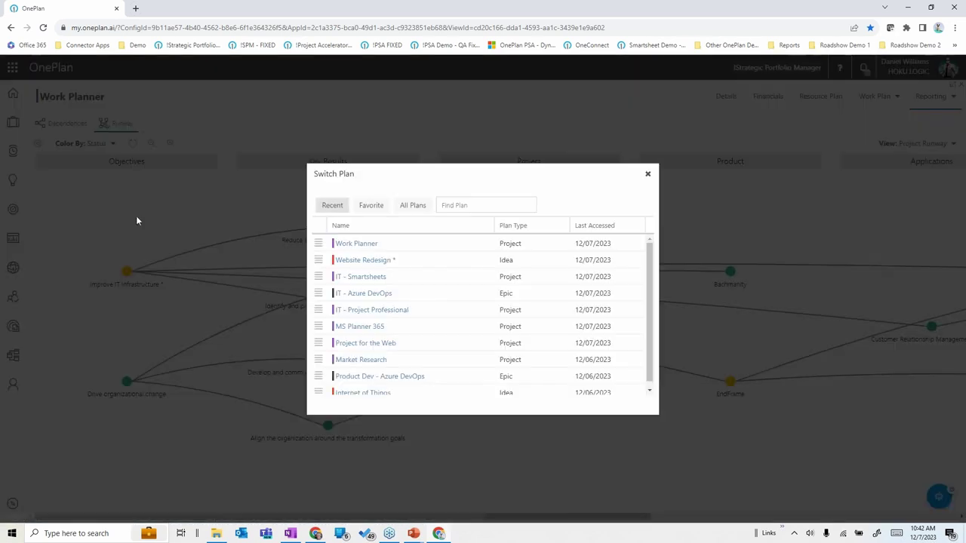
left_click(369, 344)
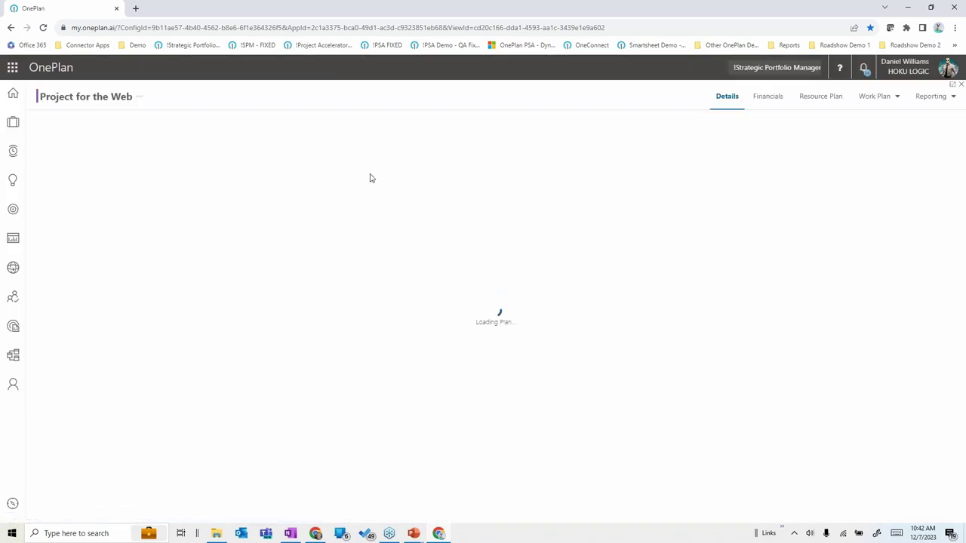
left_click(870, 99)
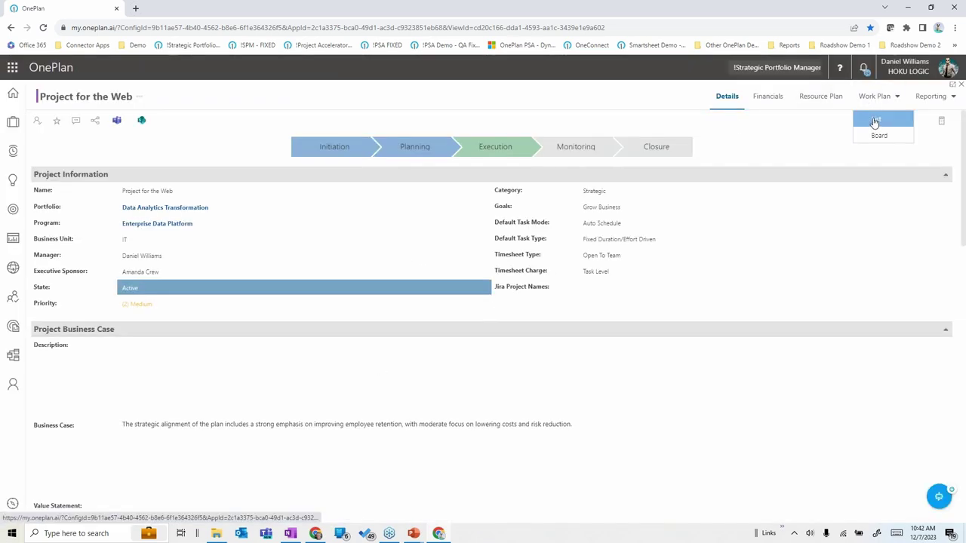
left_click(874, 123)
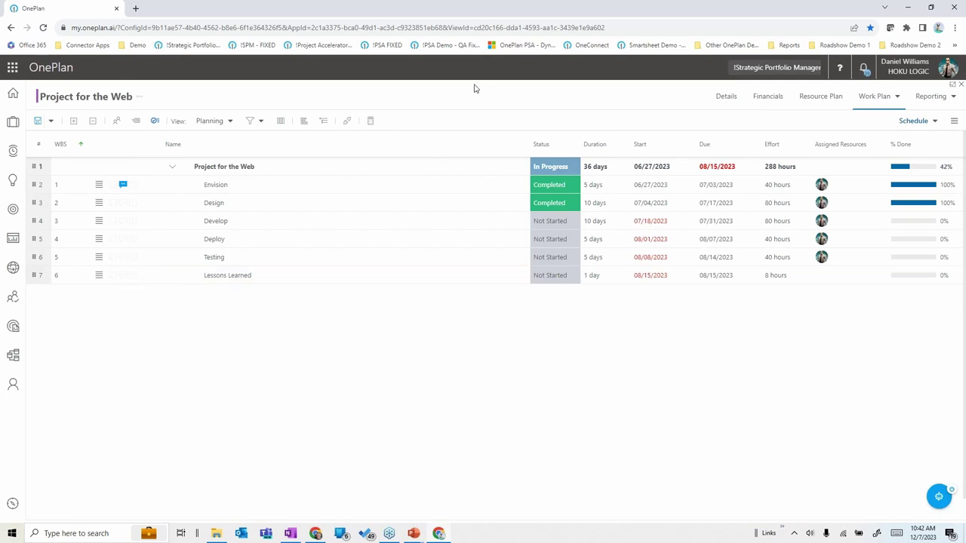
Check the work plan's connected system, view the linked schedule in Microsoft Project for the web, and return to the OnePlan work plan
left_click(349, 124)
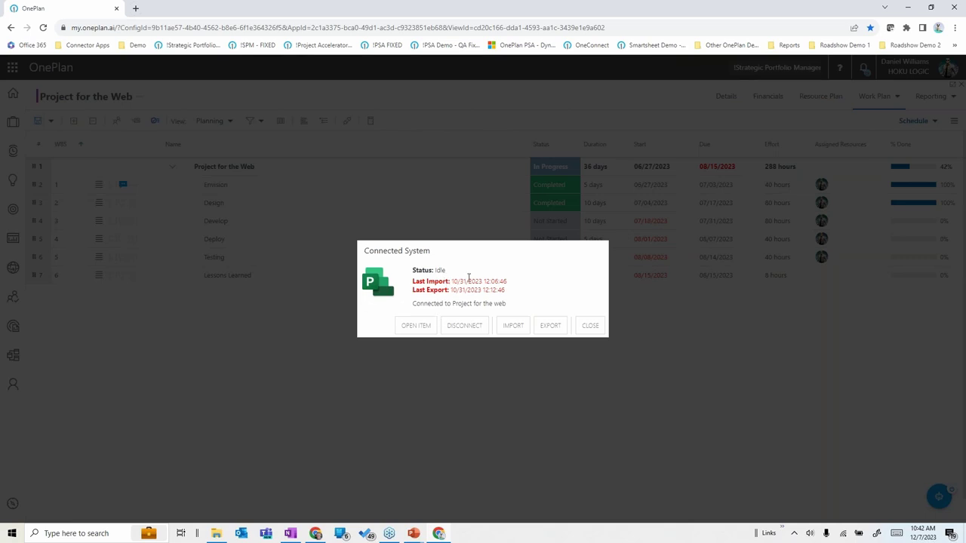
left_click(414, 326)
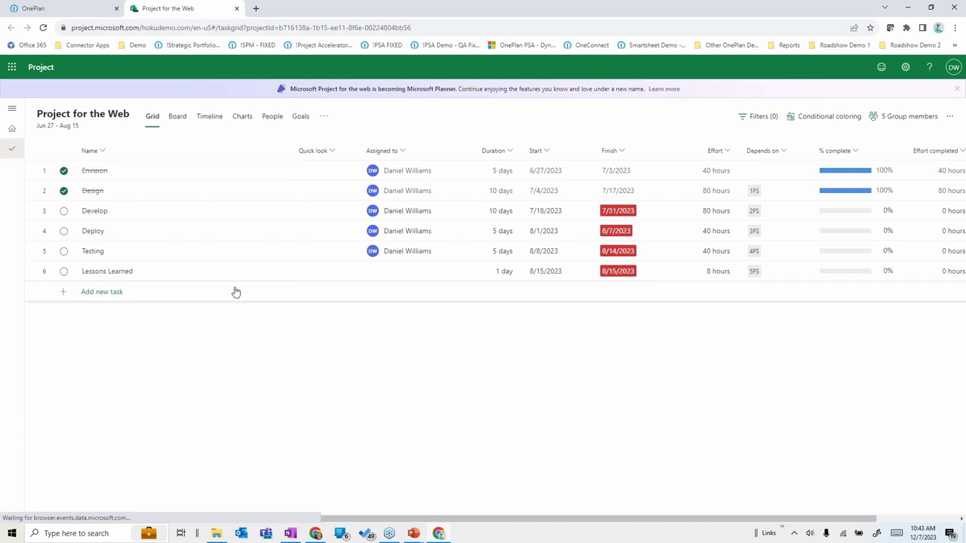
left_click(236, 10)
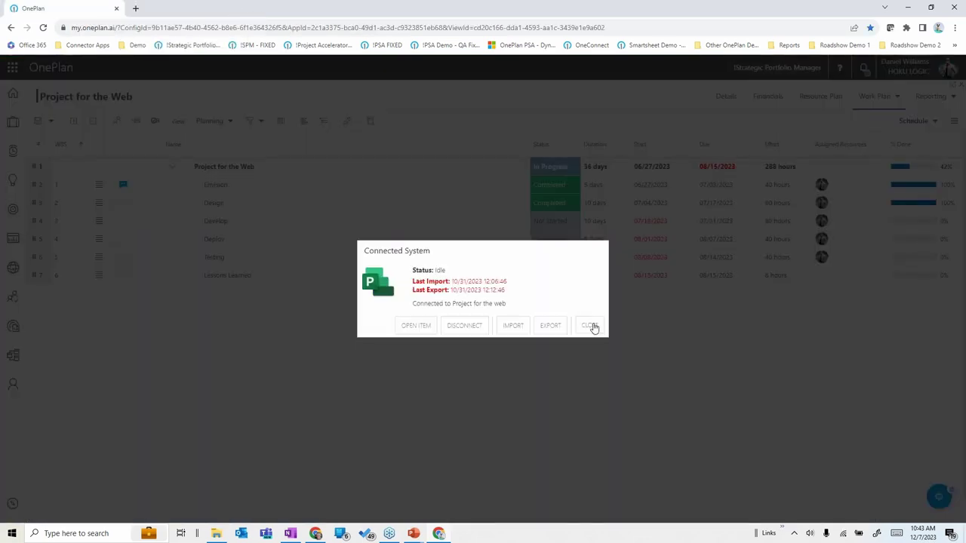
left_click(592, 326)
Switch from Project for the Web directly to the work plan list of the MS Planner 365 project
left_click(138, 99)
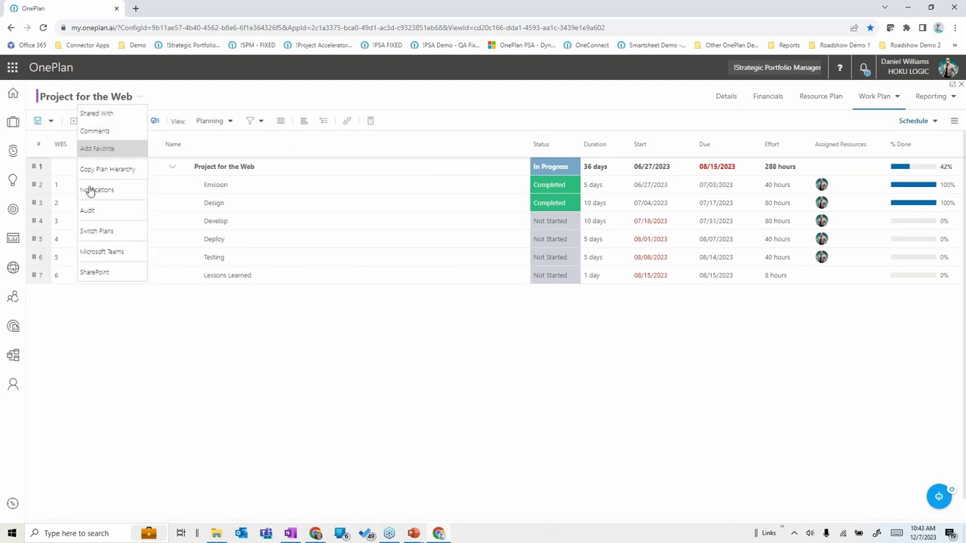
left_click(97, 234)
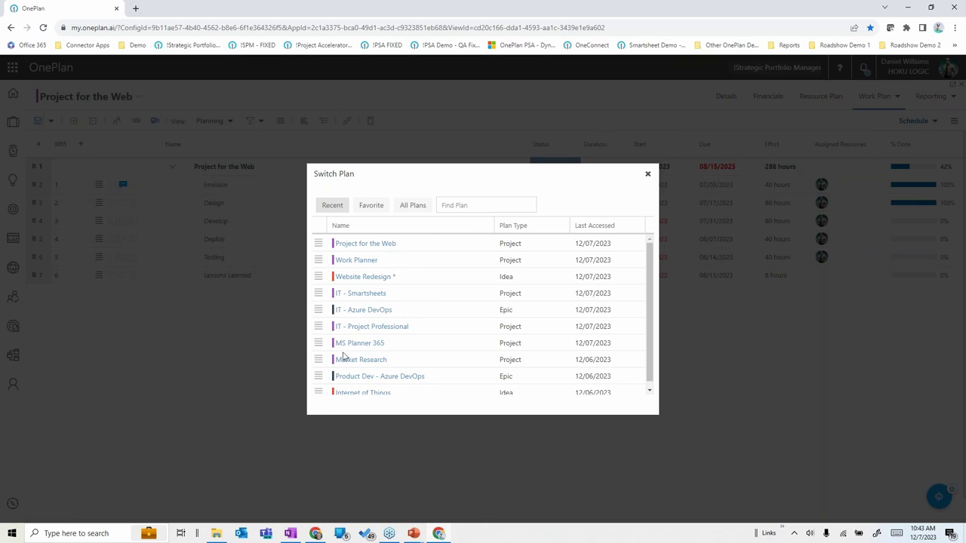
left_click(317, 346)
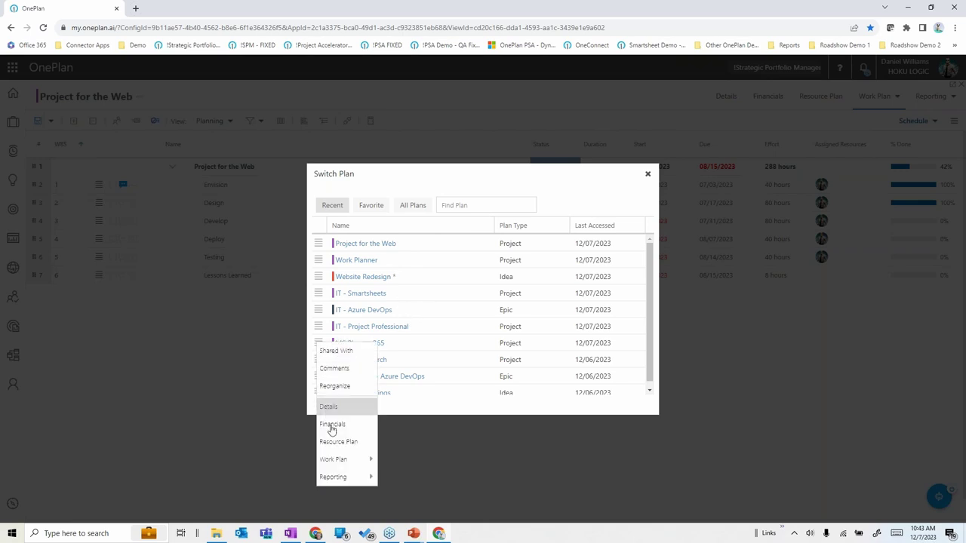
mouse_move(337, 465)
left_click(400, 460)
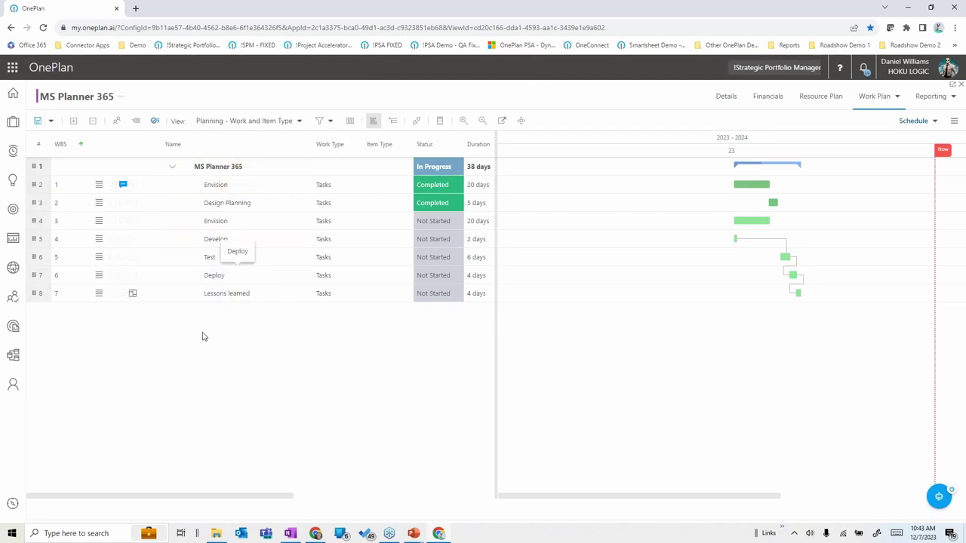
View the connected plan in Microsoft Planner with its board grouped by Progress, then return to the OnePlan work plan
left_click(416, 122)
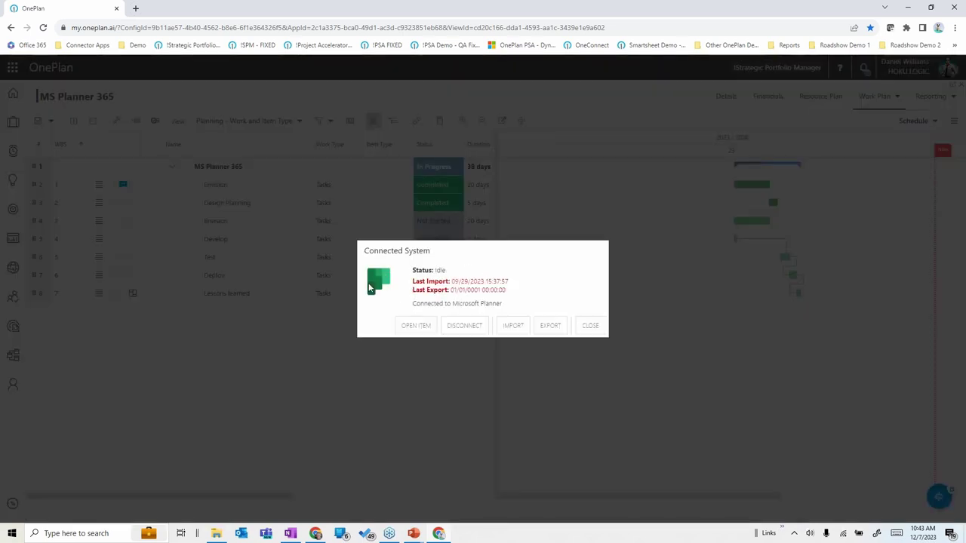
left_click(415, 327)
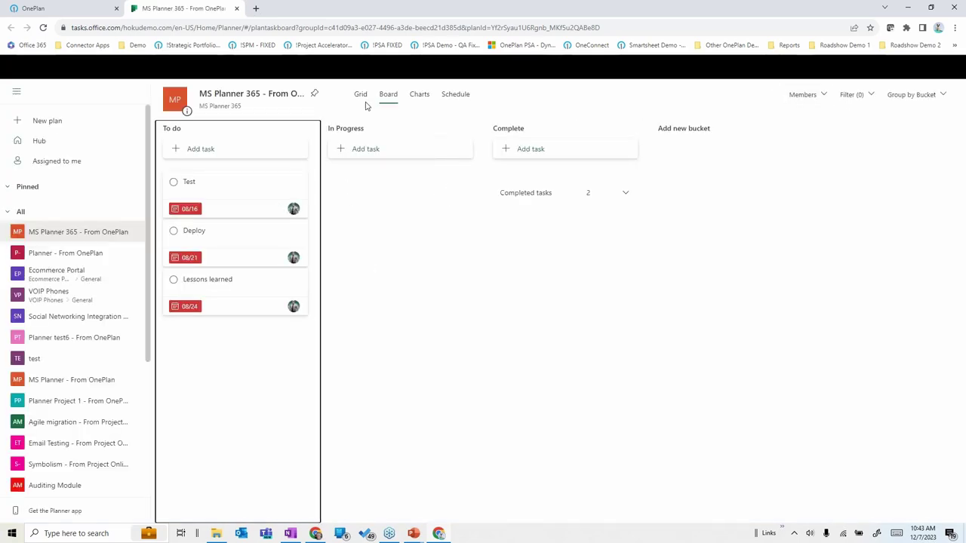
left_click(912, 97)
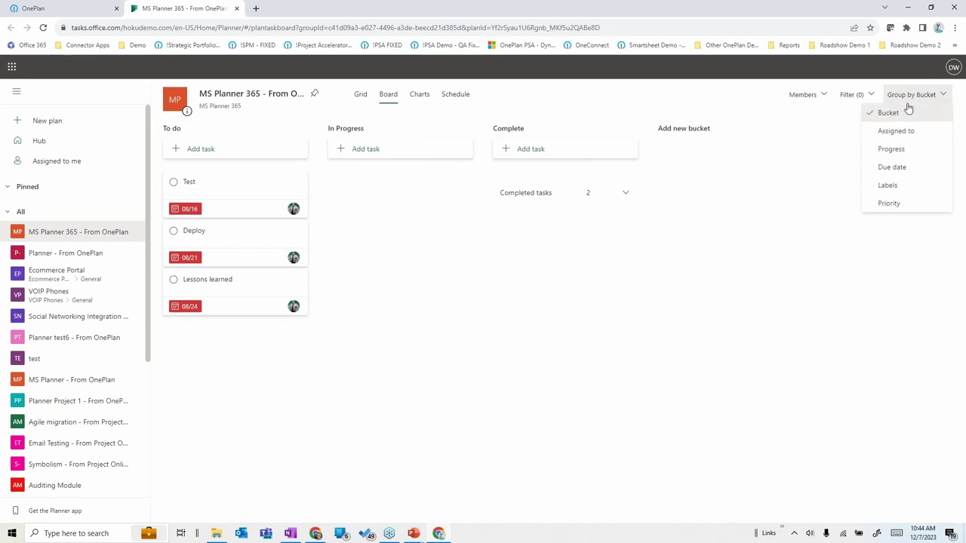
left_click(890, 149)
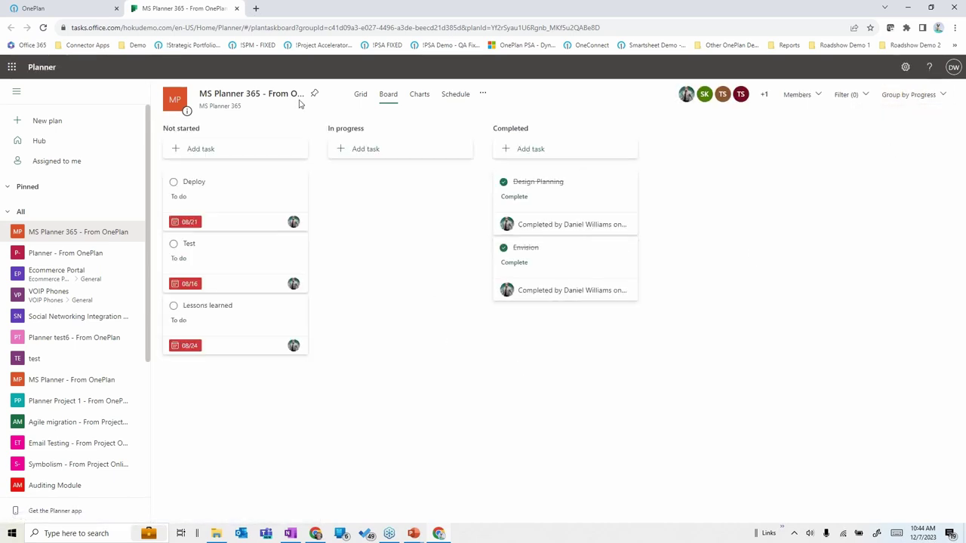
left_click(237, 9)
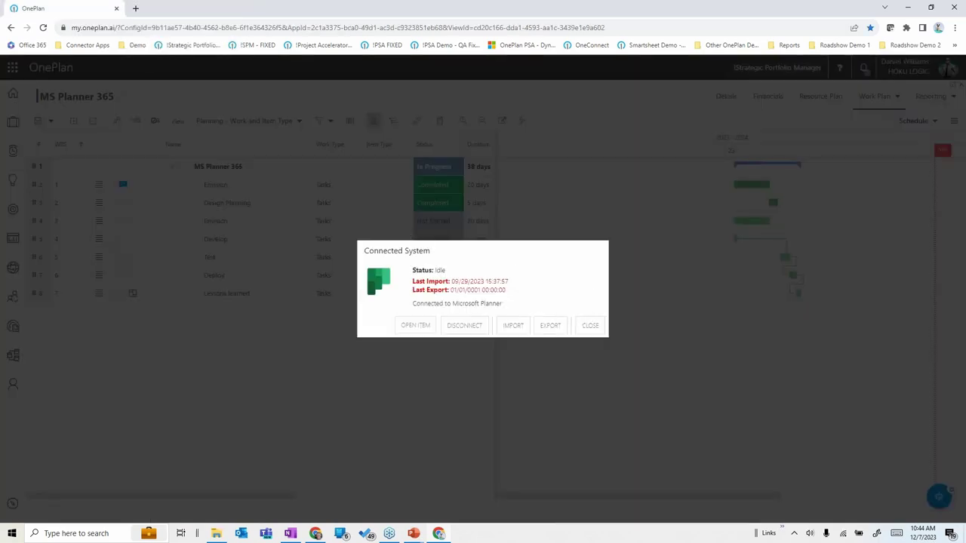
left_click(590, 326)
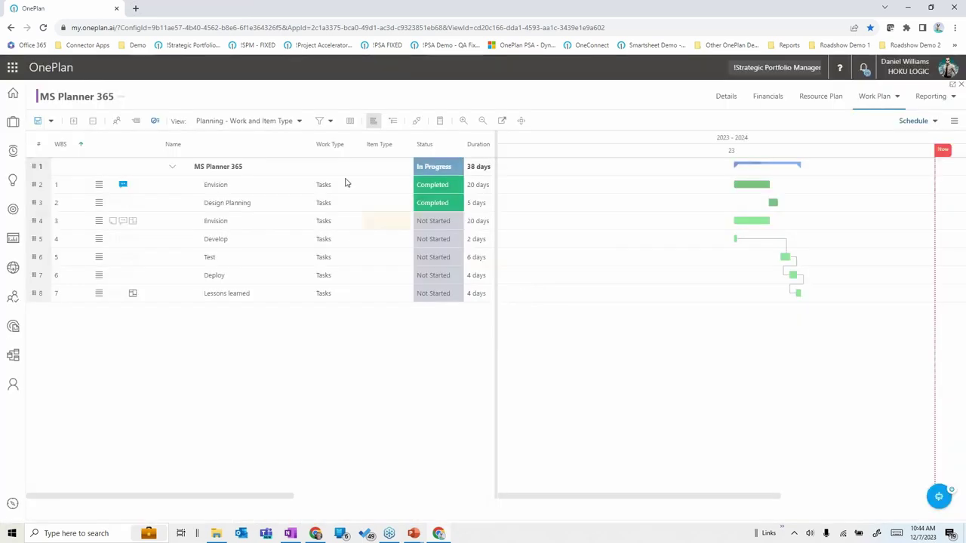
Switch from MS Planner 365 directly to the work plan list of the IT - Project Professional project
left_click(120, 98)
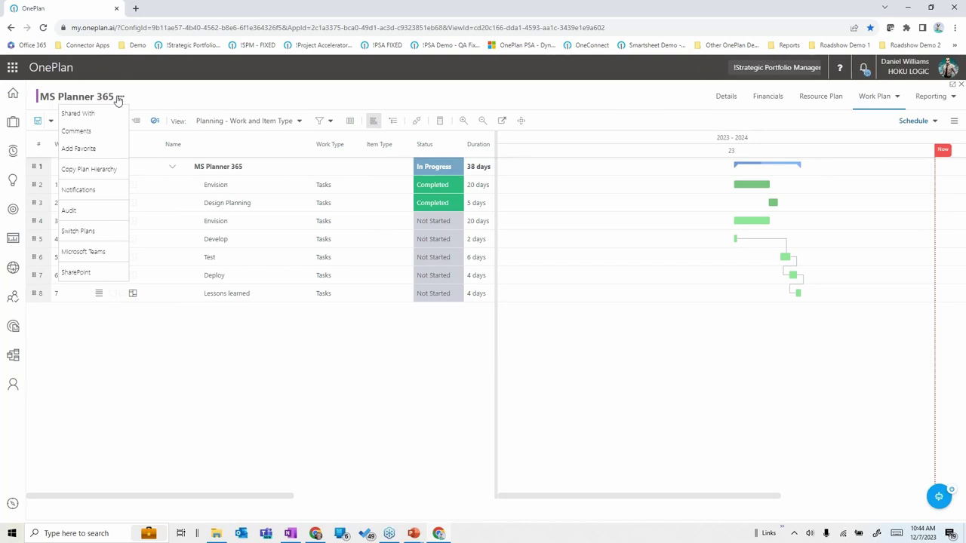
left_click(84, 234)
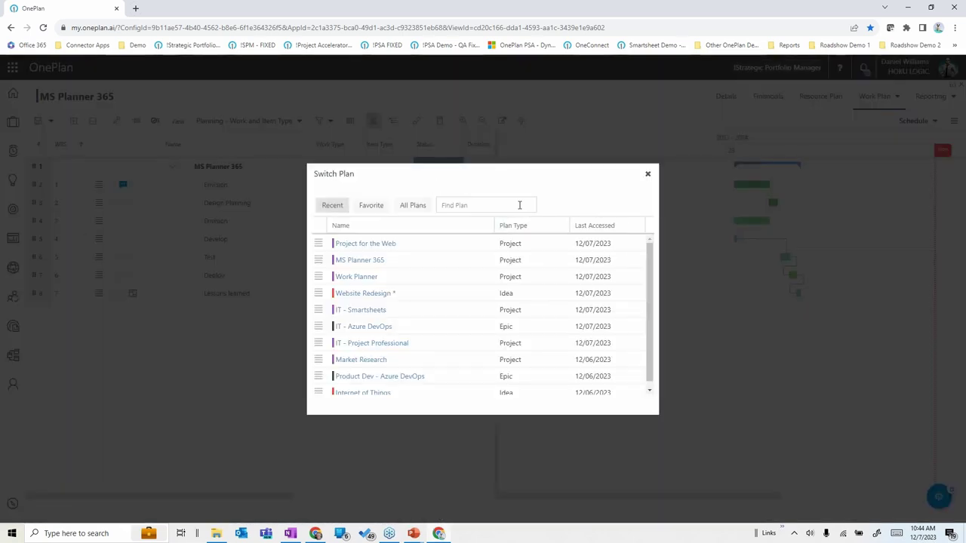
left_click(319, 344)
mouse_move(356, 462)
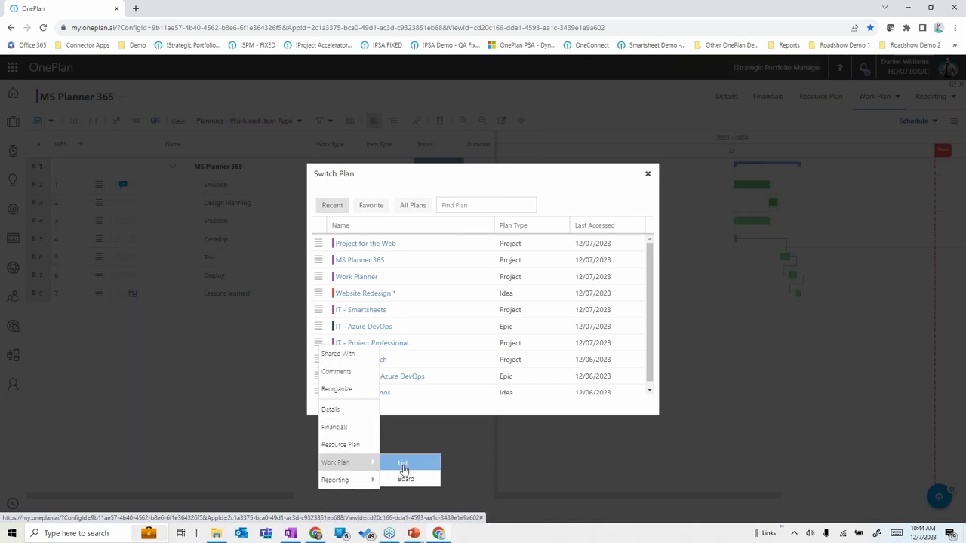
left_click(407, 464)
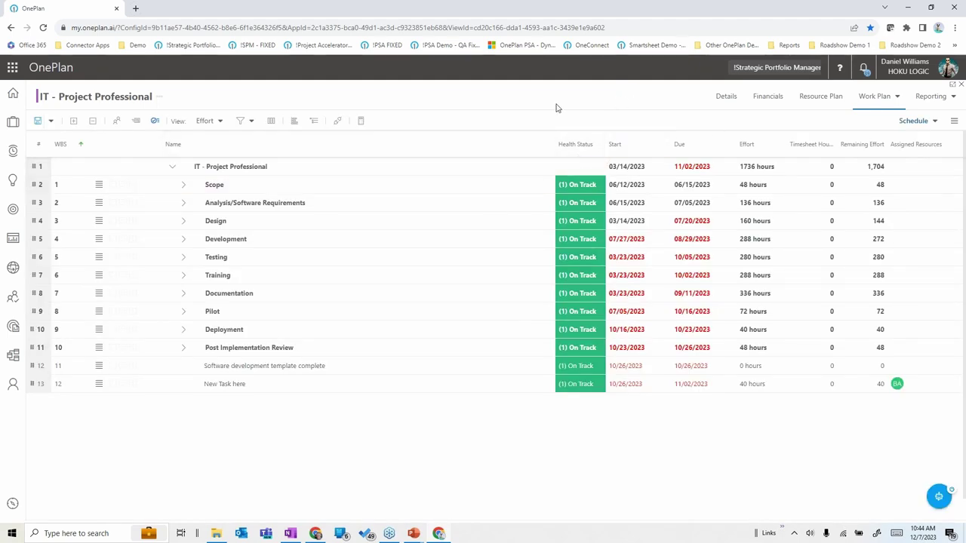
View the connected schedule and its OnePlan add-in commands in Microsoft Project Professional, then return to the OnePlan work plan
left_click(337, 123)
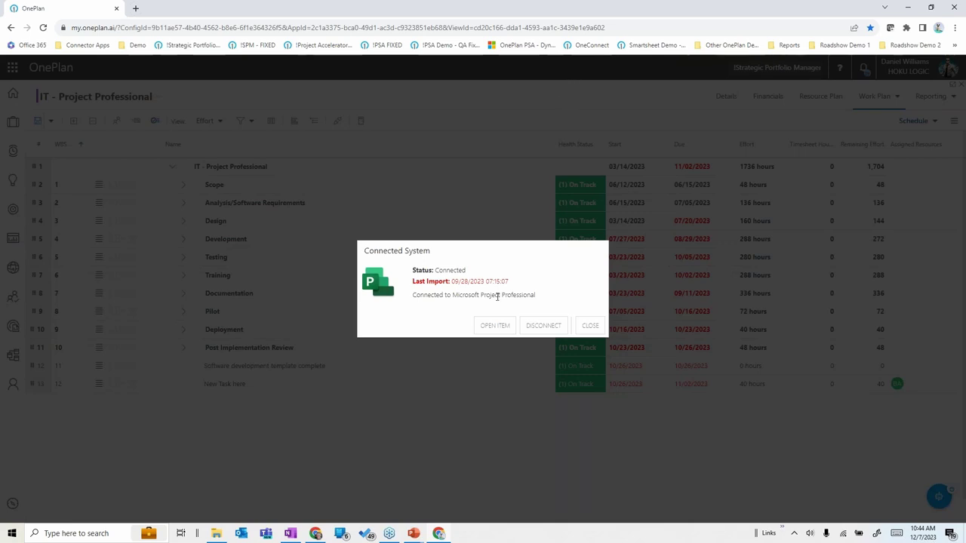
left_click(495, 326)
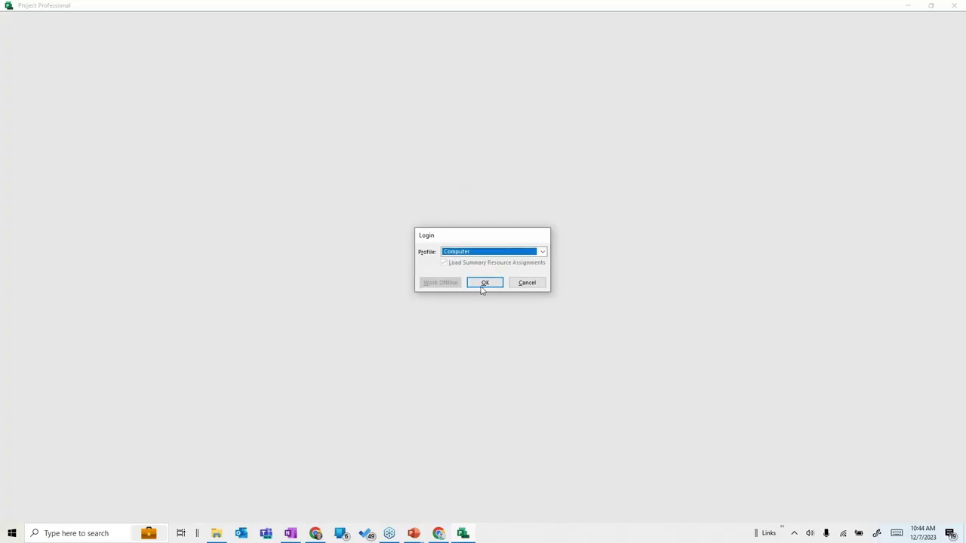
left_click(484, 283)
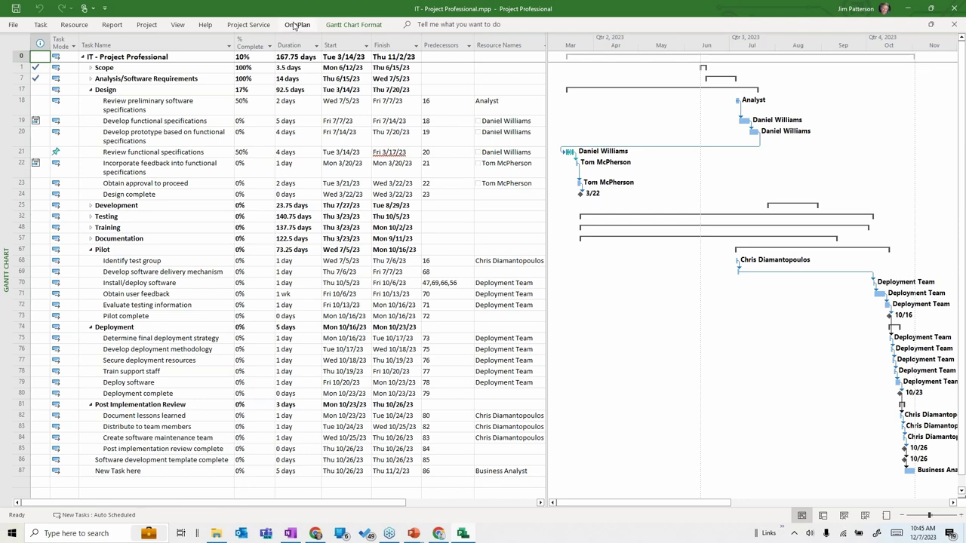
left_click(296, 25)
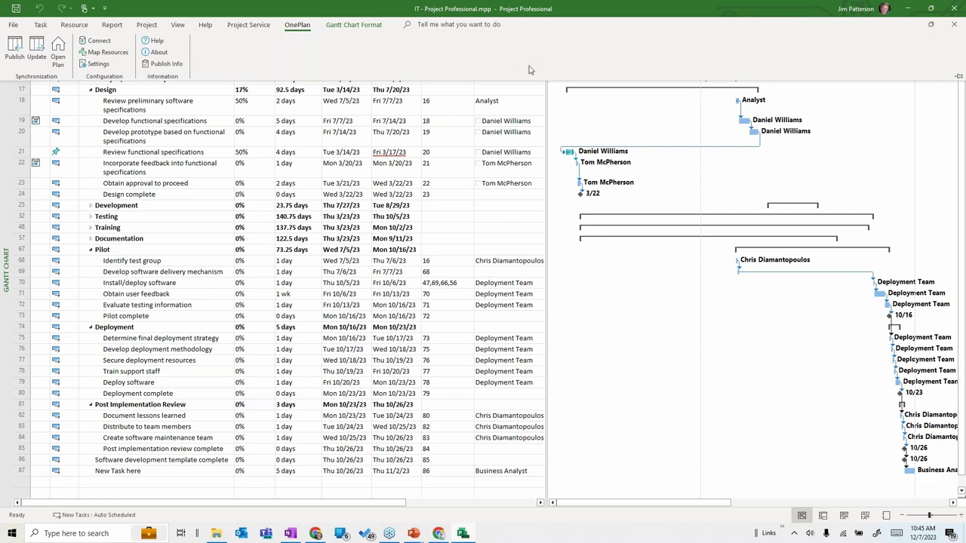
left_click(954, 9)
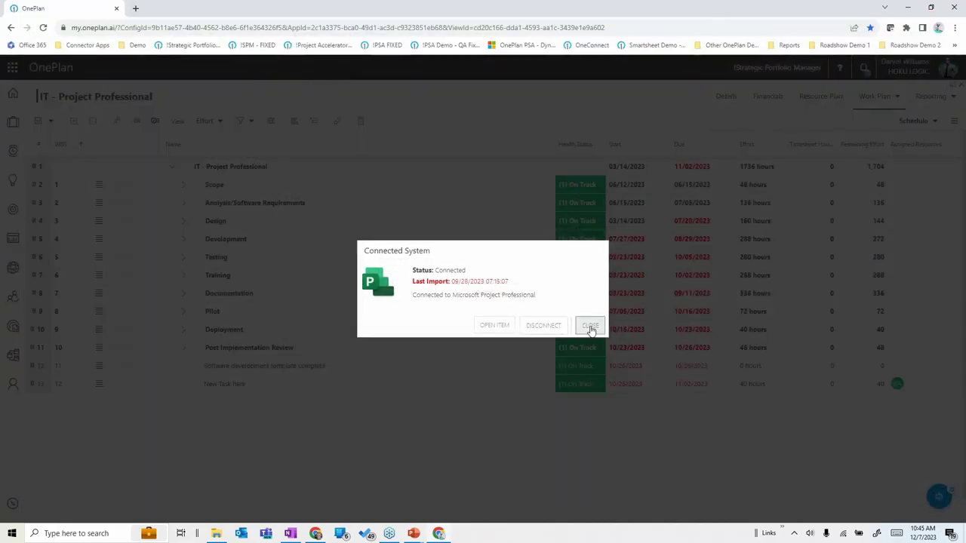
left_click(588, 326)
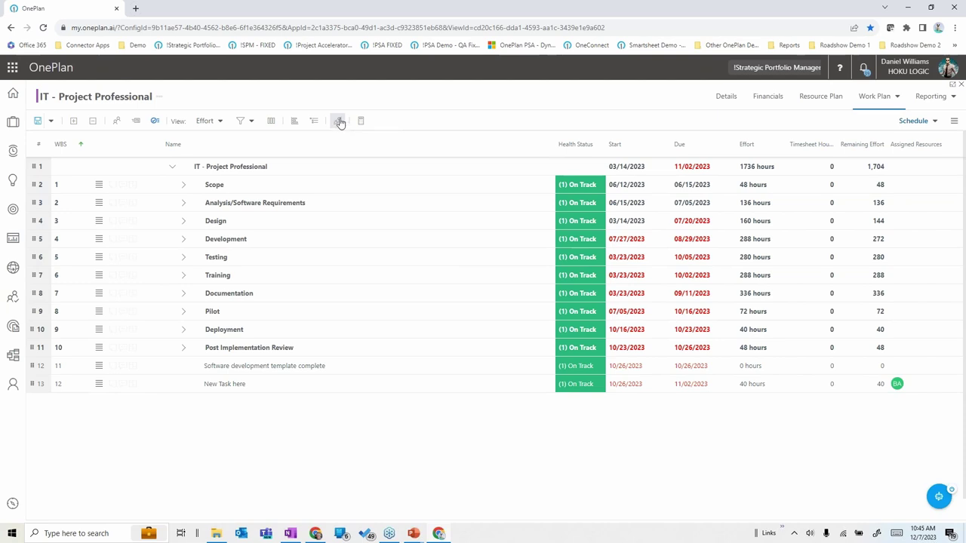
Switch to the work plan list of the IT - Azure DevOps epic and expand all its backlog items
left_click(163, 99)
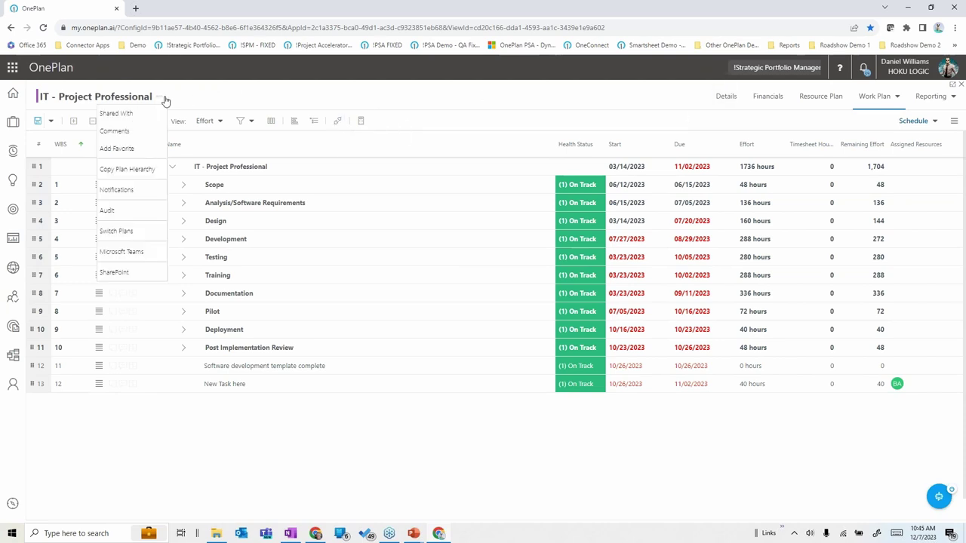
left_click(127, 231)
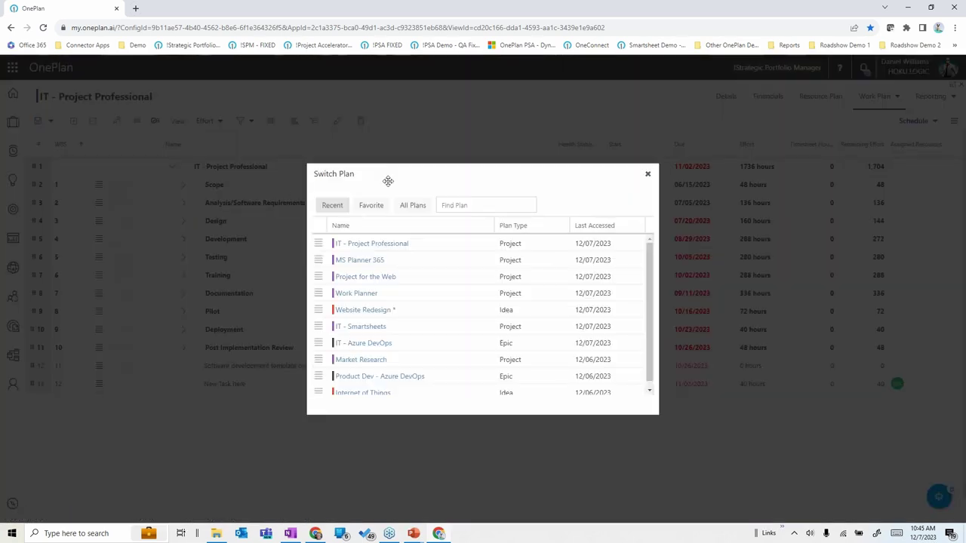
left_click(317, 343)
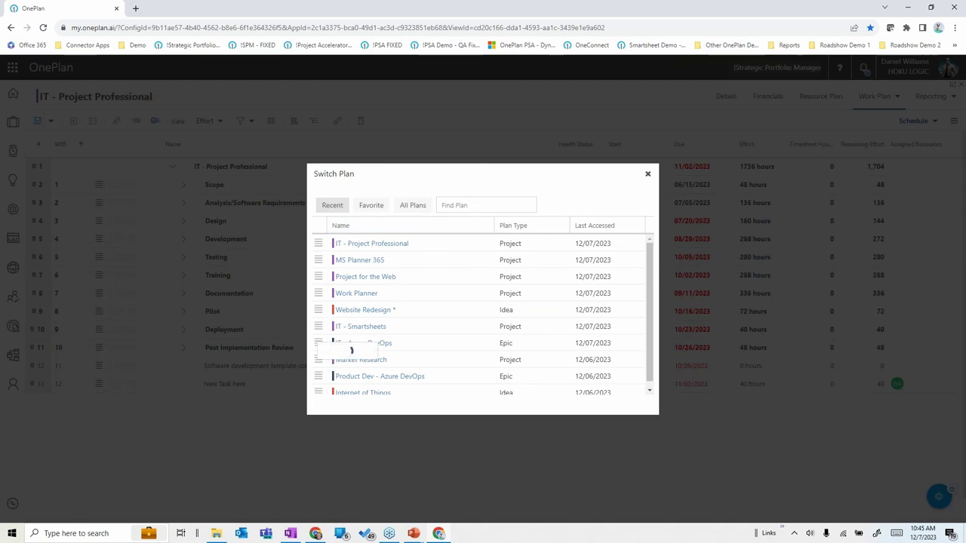
mouse_move(334, 460)
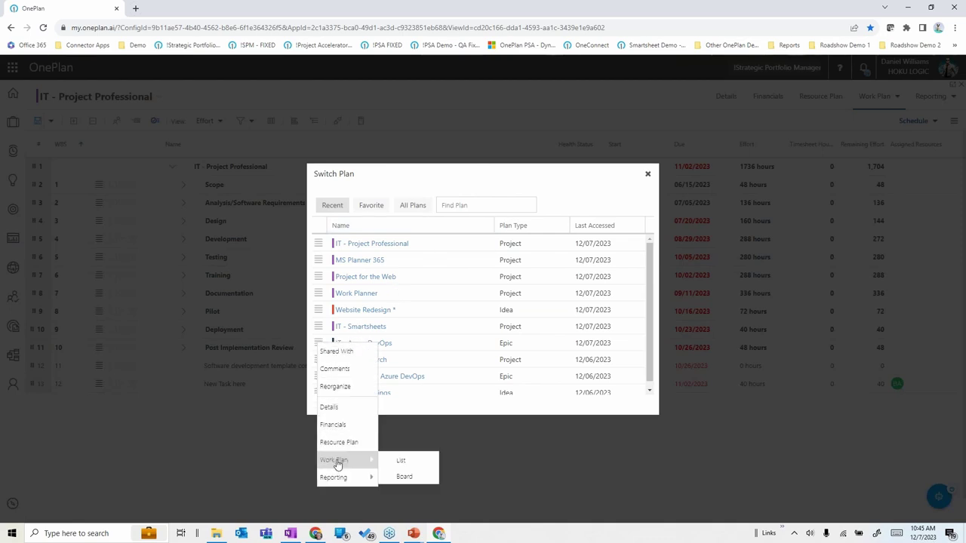
left_click(407, 462)
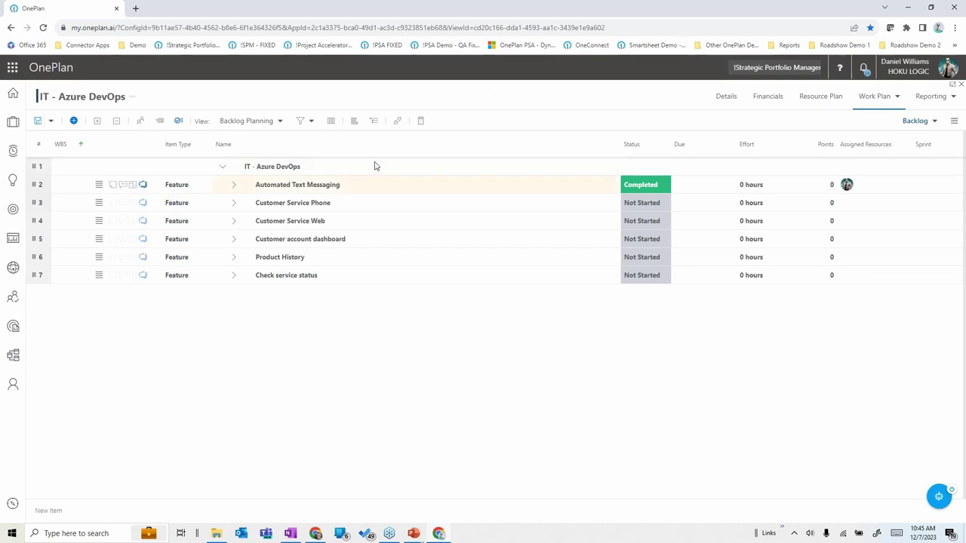
left_click(97, 123)
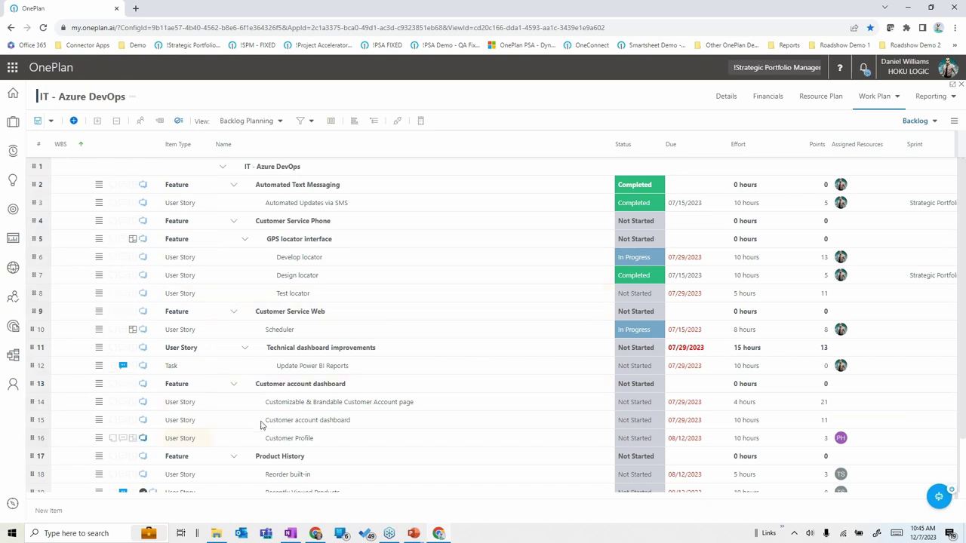
Open the connected epic in Azure DevOps and look over the OnePlan areas available in that project
left_click(394, 123)
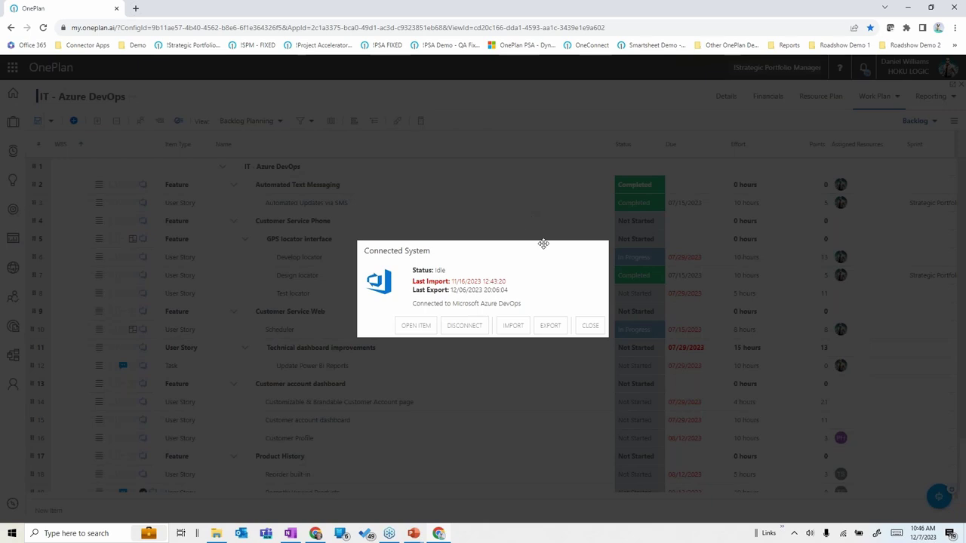
left_click(422, 325)
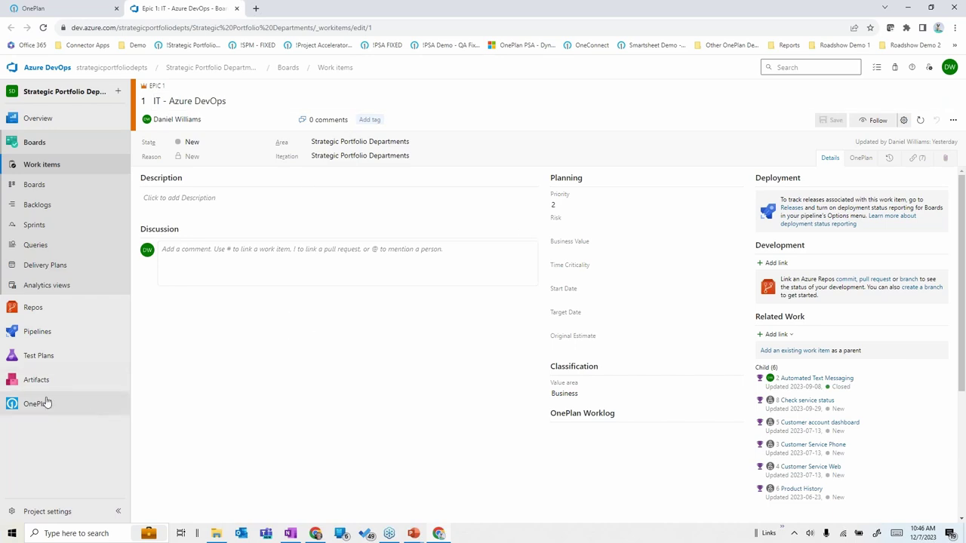
mouse_move(39, 403)
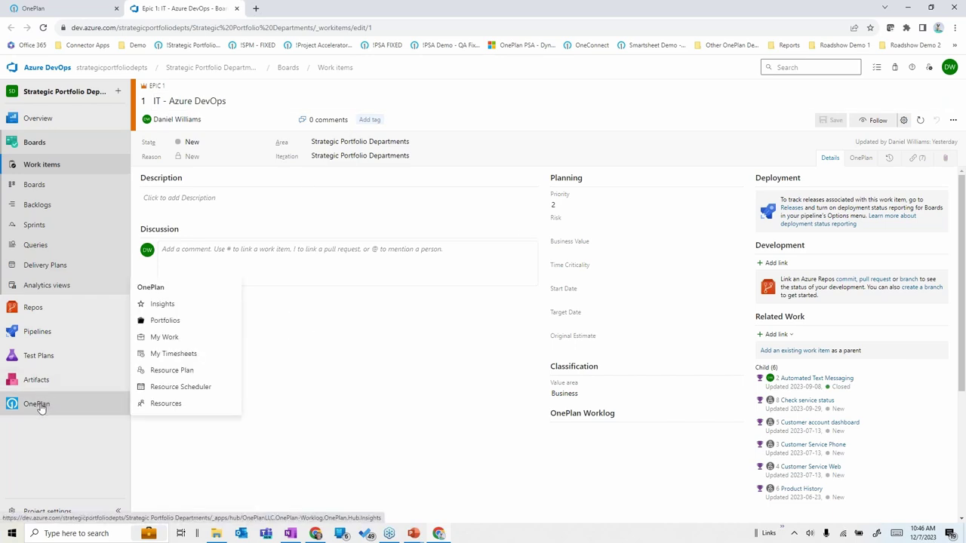
left_click(165, 404)
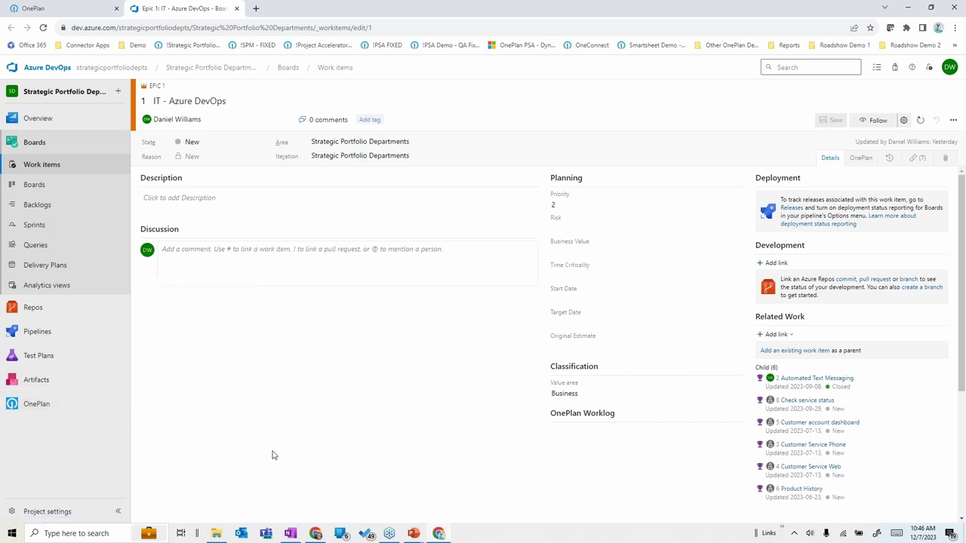
Review the epic's embedded OnePlan work plan, resource plan, financials and reporting options in Azure DevOps, then return to the OnePlan work plan
left_click(861, 159)
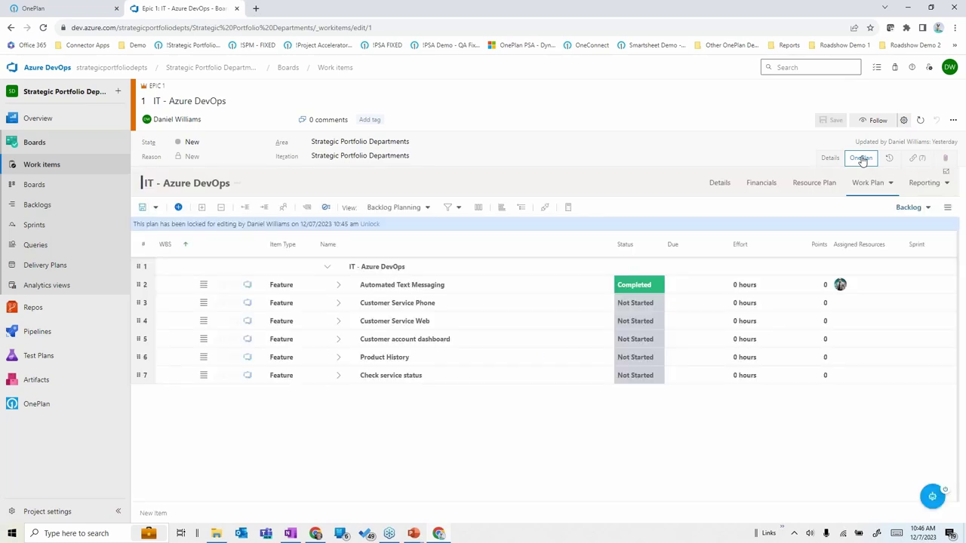
left_click(200, 209)
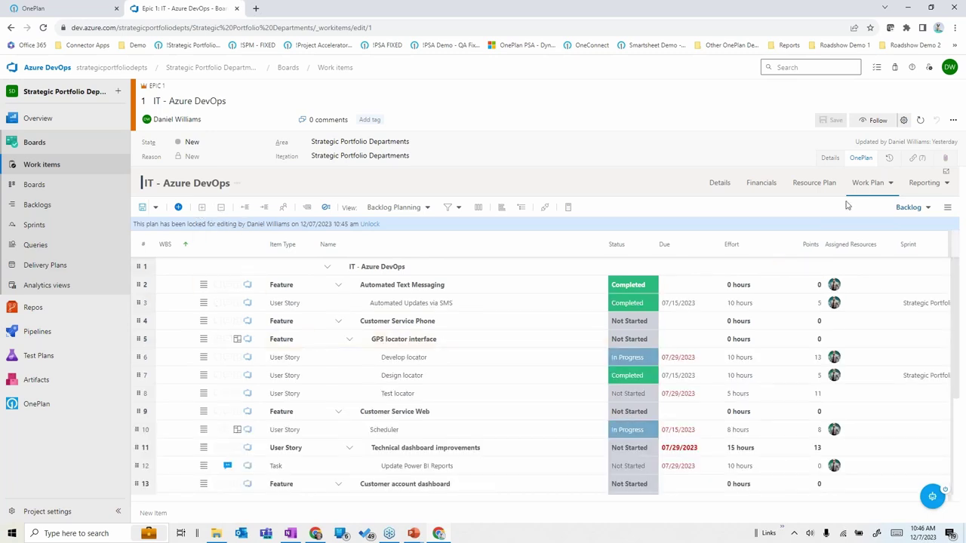
left_click(817, 185)
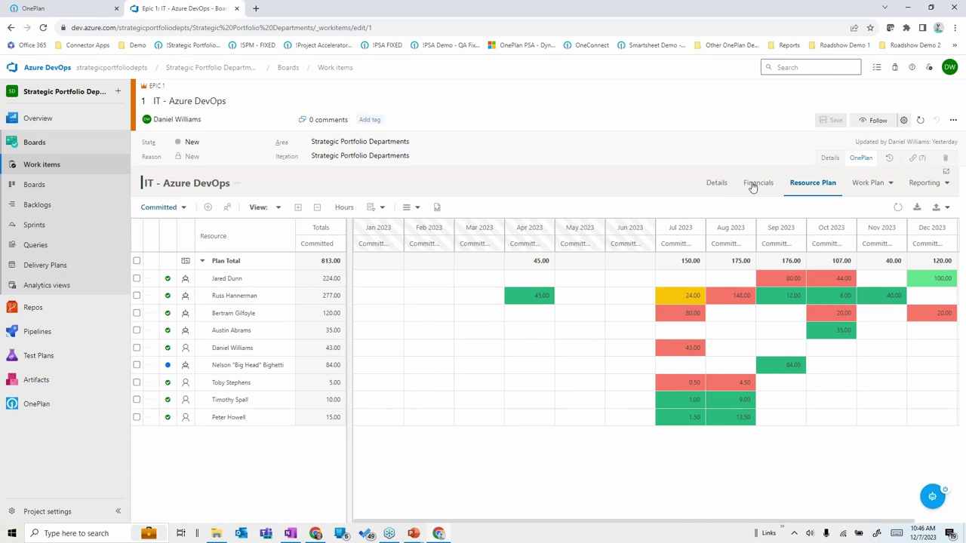
left_click(753, 185)
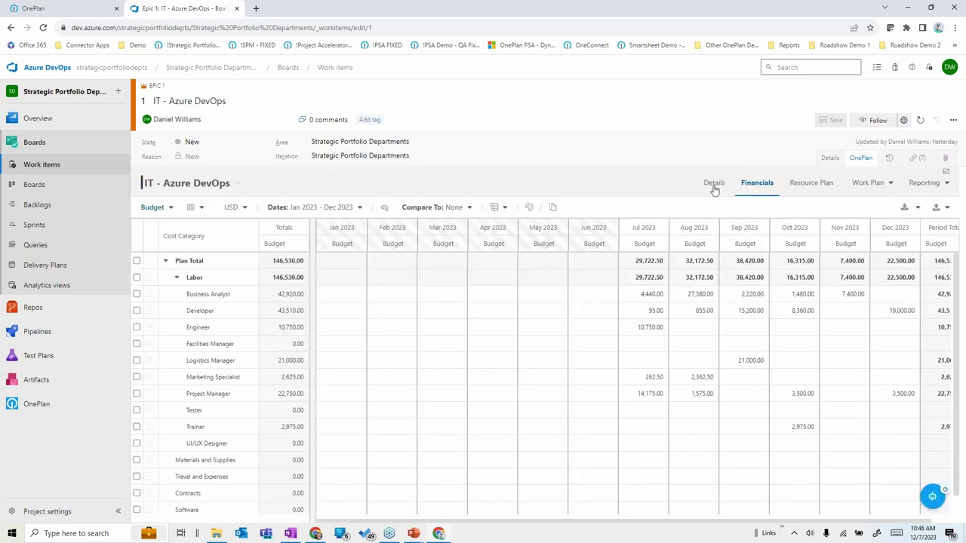
left_click(942, 184)
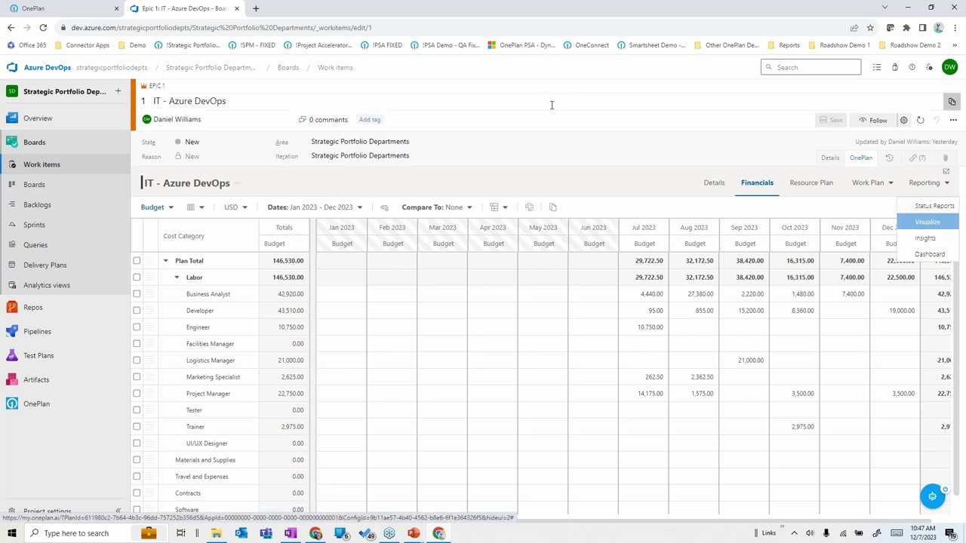
left_click(238, 8)
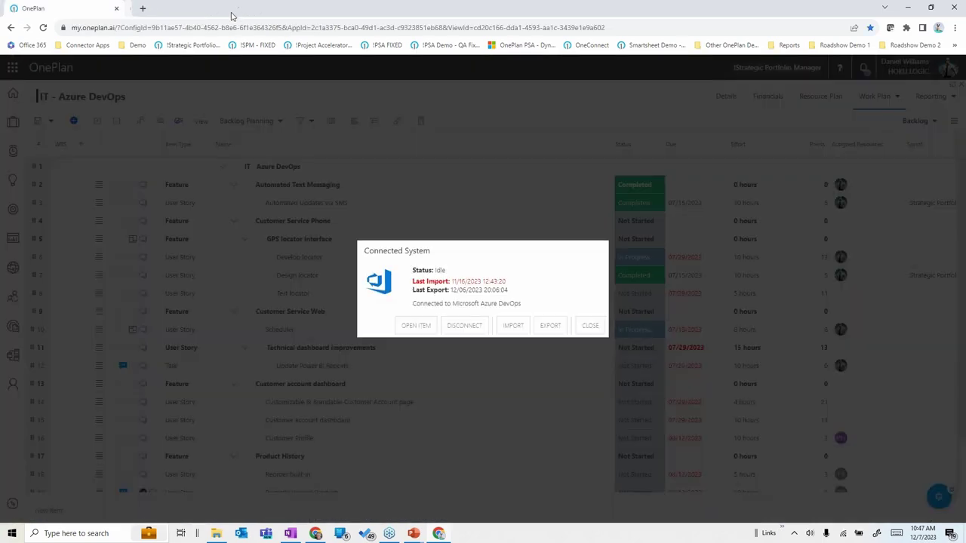
left_click(590, 326)
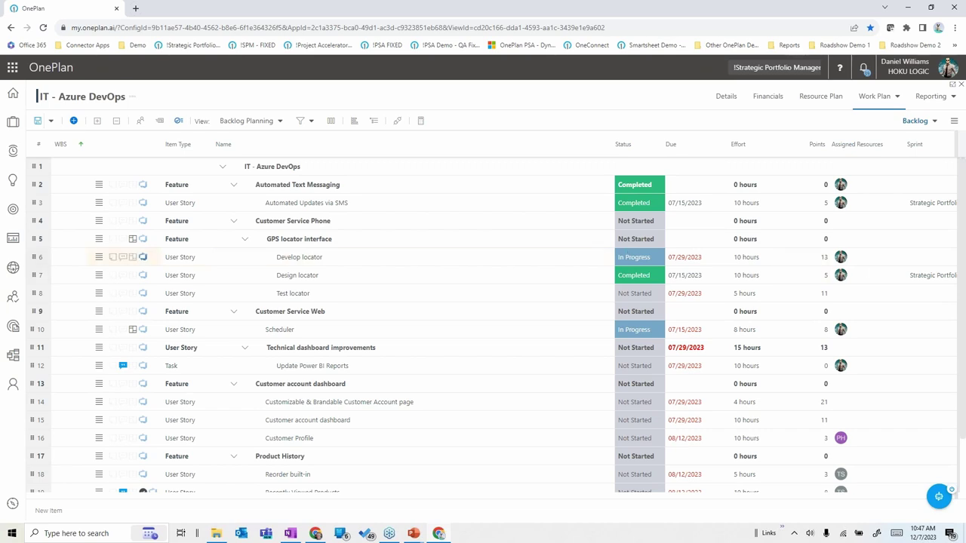
Open the resource plan and select the Product Launch assignment of the generic Developer within the Developer role
left_click(12, 299)
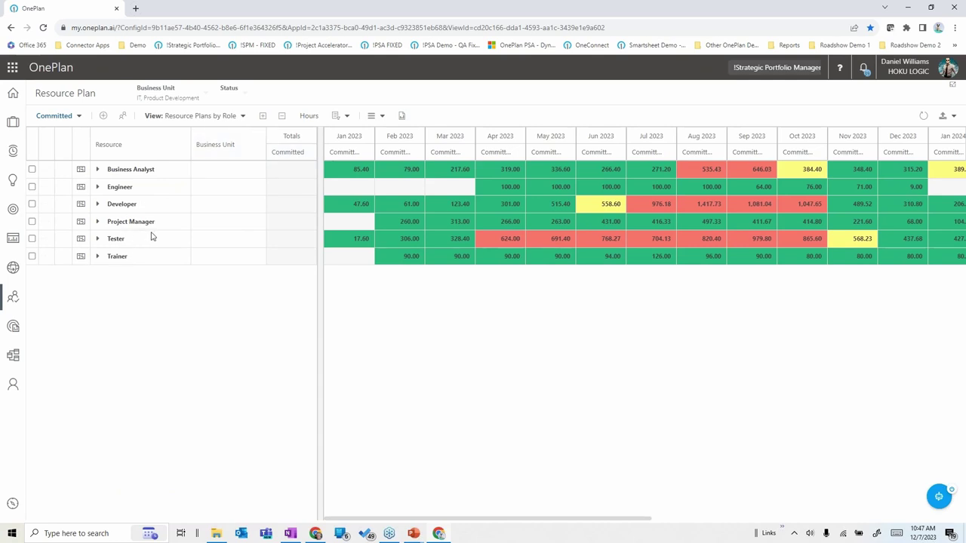
left_click(98, 204)
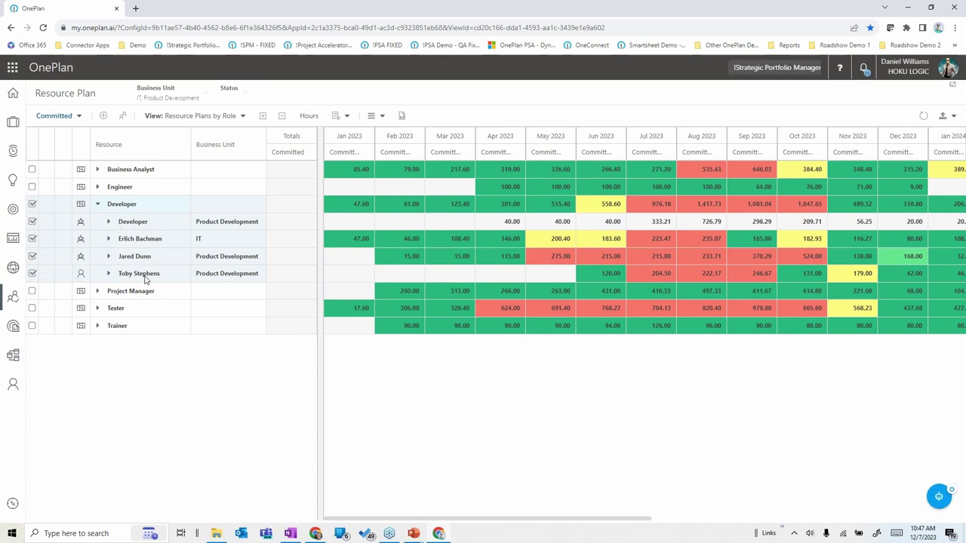
left_click(108, 223)
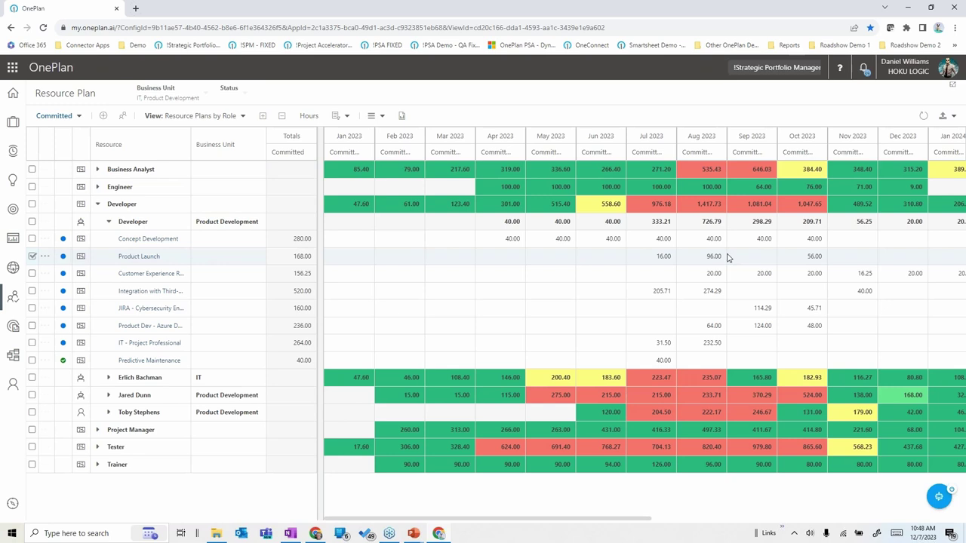
List the best-match candidates for the Product Launch assignment and select the candidate from the Marketing business unit
left_click(123, 116)
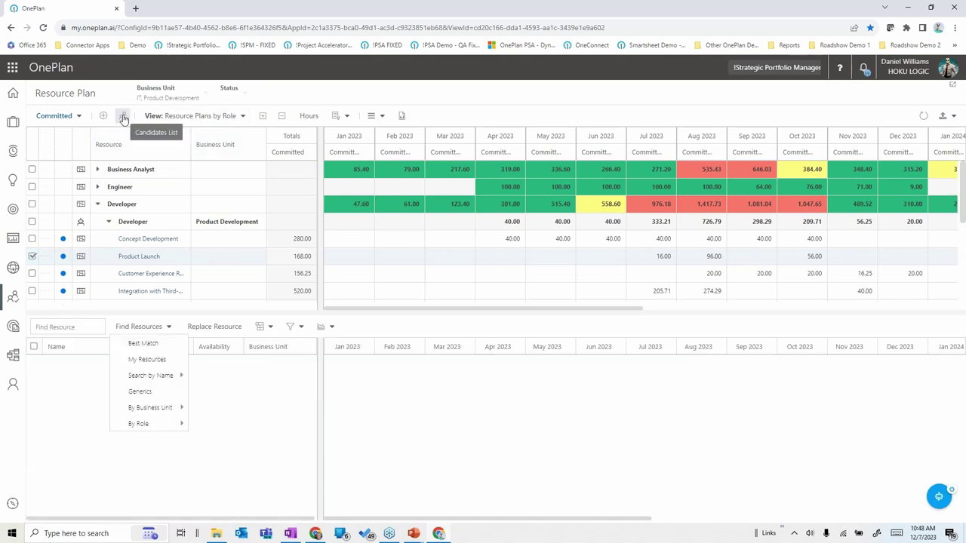
left_click(132, 344)
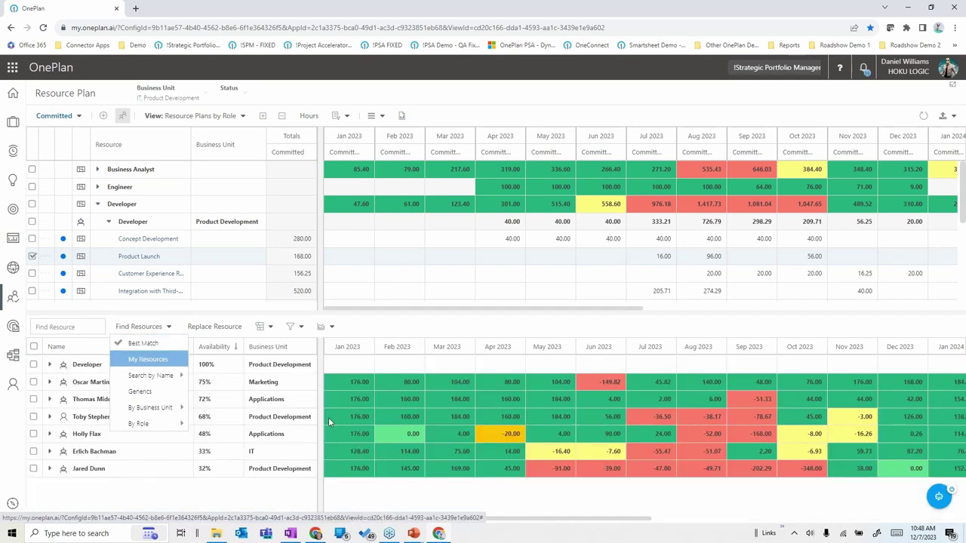
left_click(171, 505)
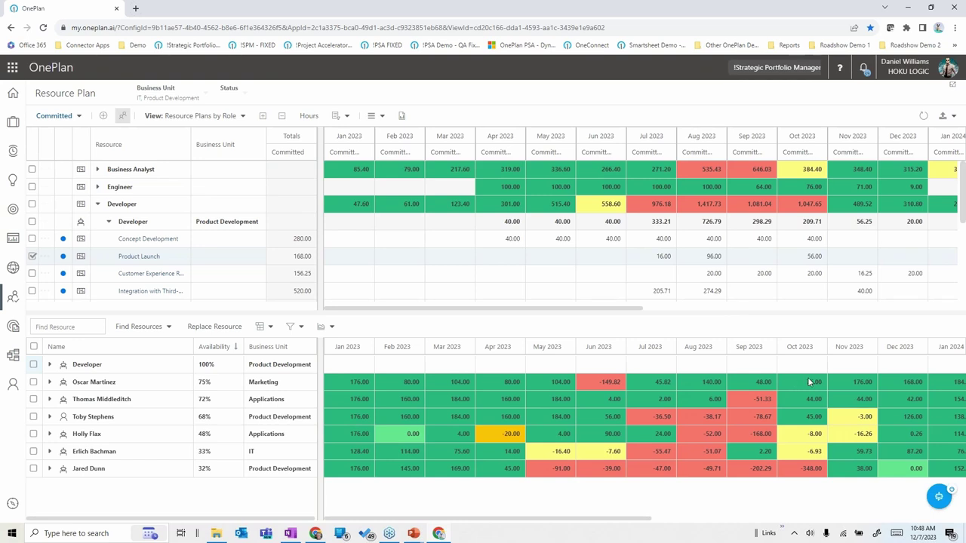
left_click(34, 382)
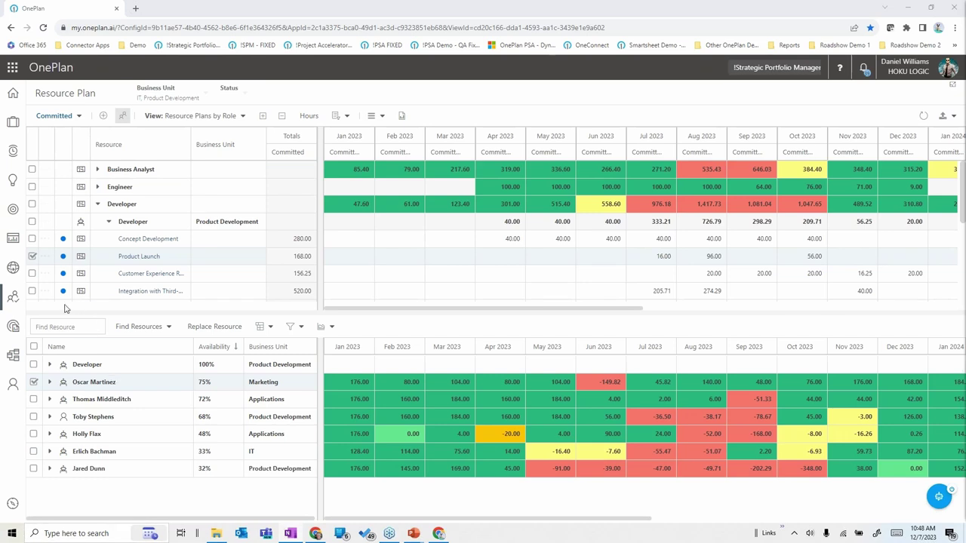
Open the IT 2023 Project Planning model in the Modeler, load the 10M Budget scenario and look over its In and Out plans
left_click(13, 356)
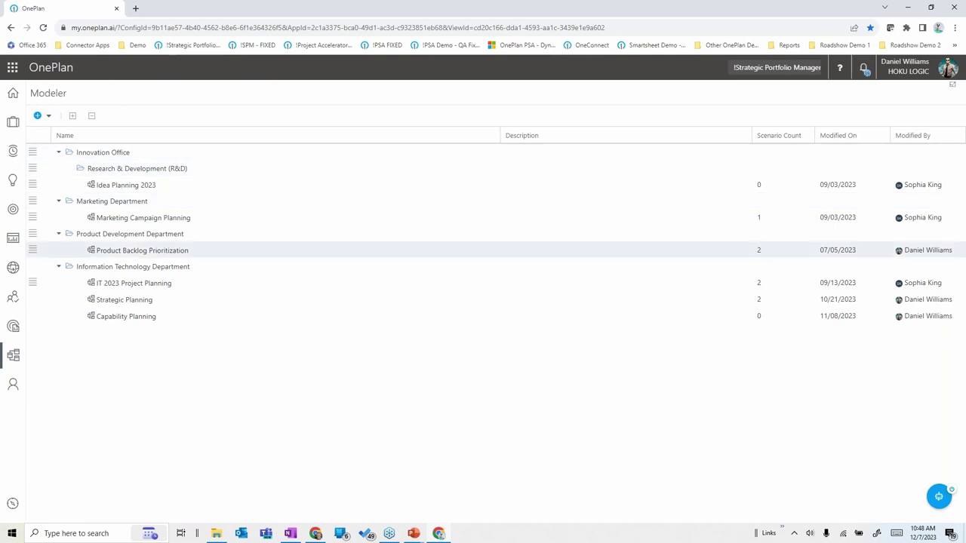
left_click(120, 285)
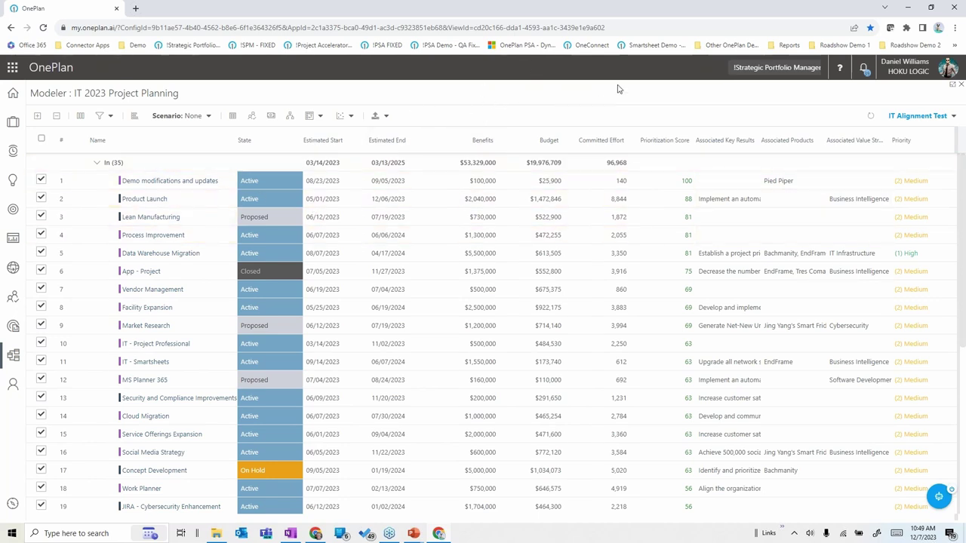
left_click(207, 117)
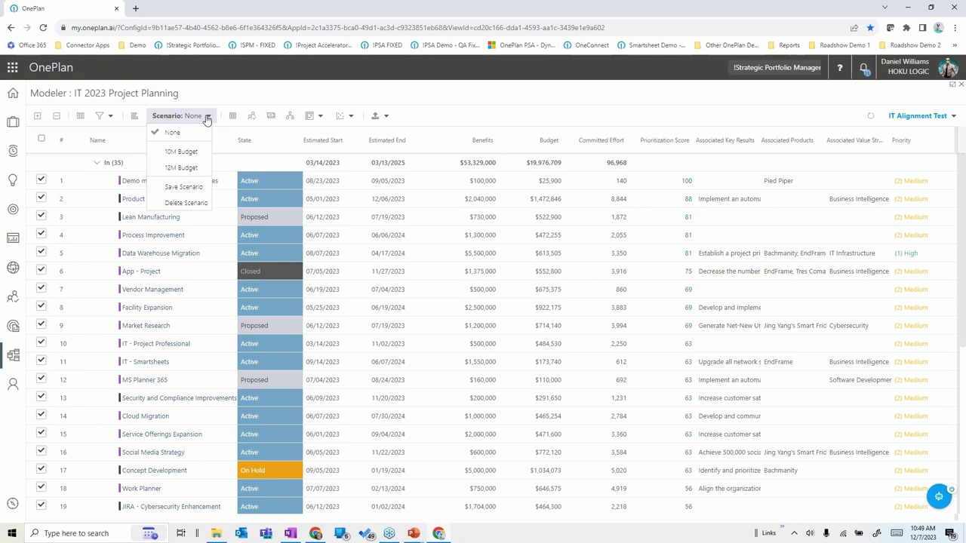
left_click(182, 153)
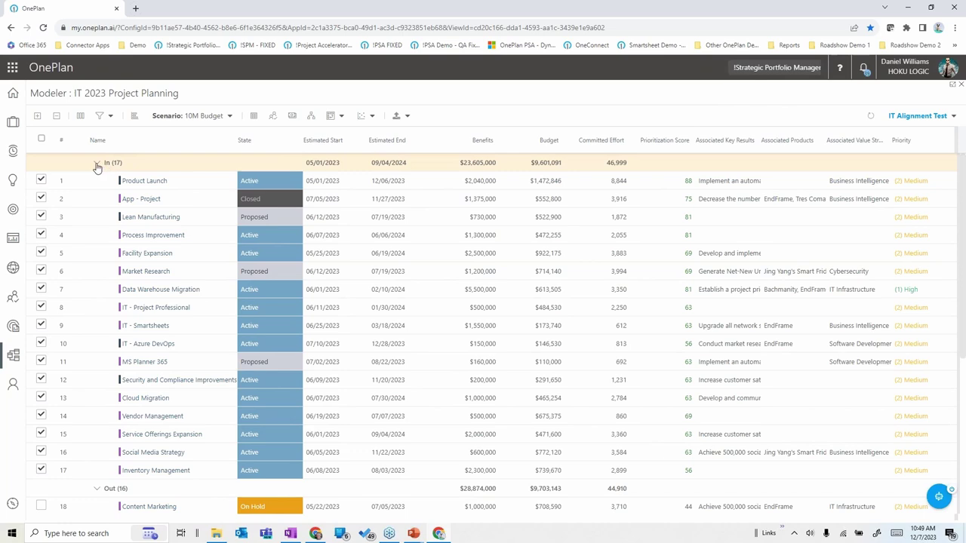
left_click(97, 165)
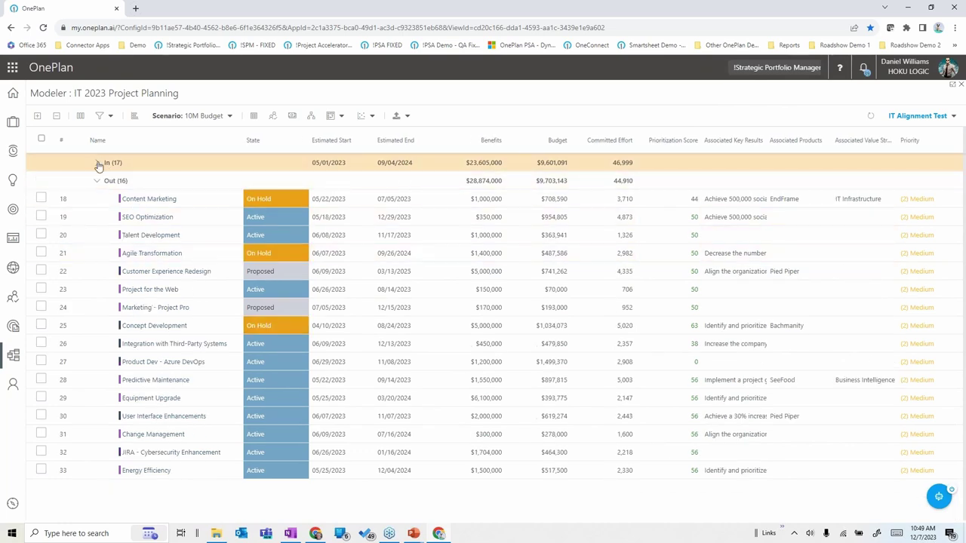
left_click(97, 164)
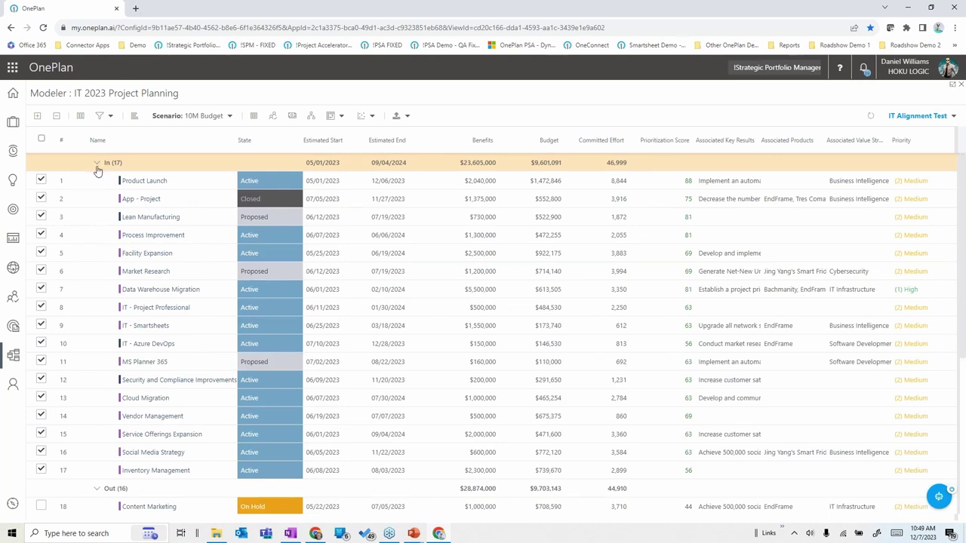
Show the scenario's monthly budget and Gantt timeline, then reschedule Lean Manufacturing to start on 01/01/2024
left_click(292, 118)
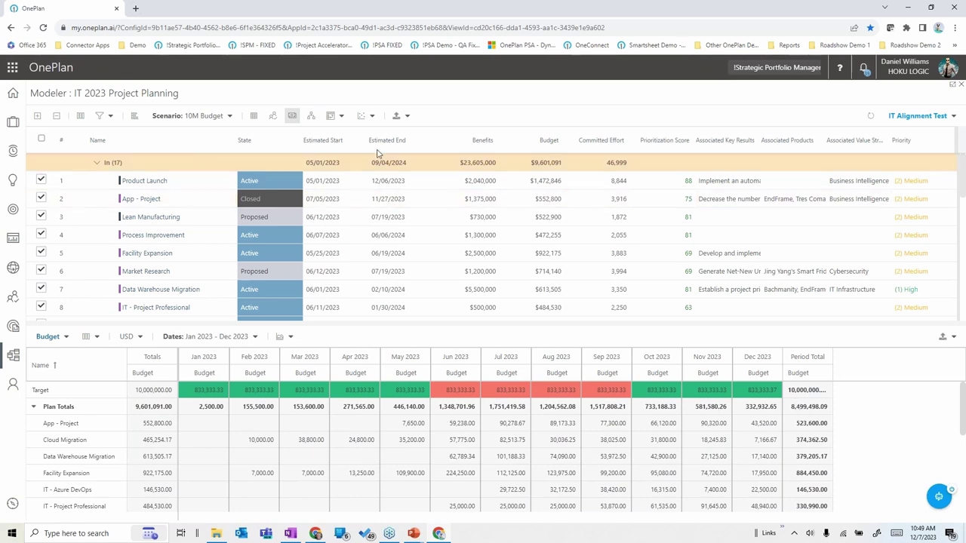
left_click(134, 116)
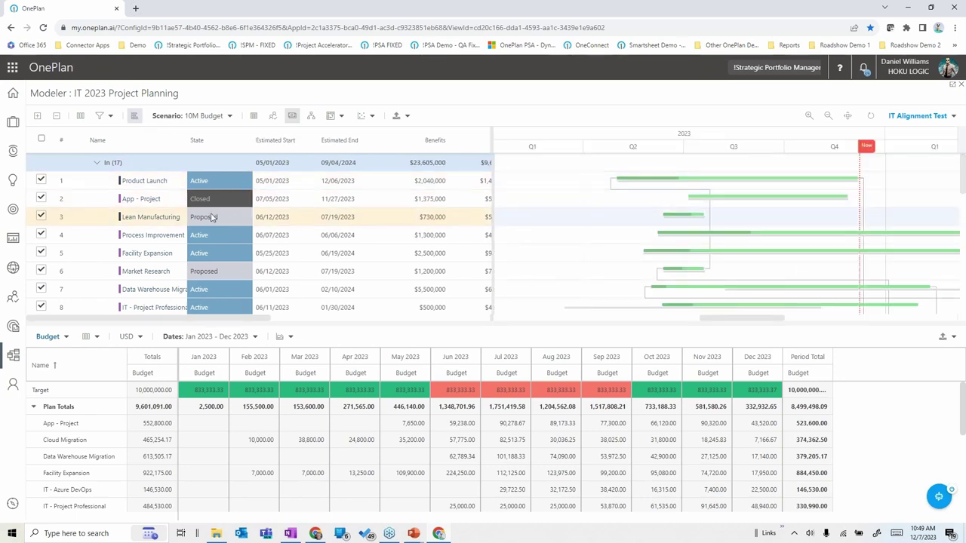
mouse_move(679, 215)
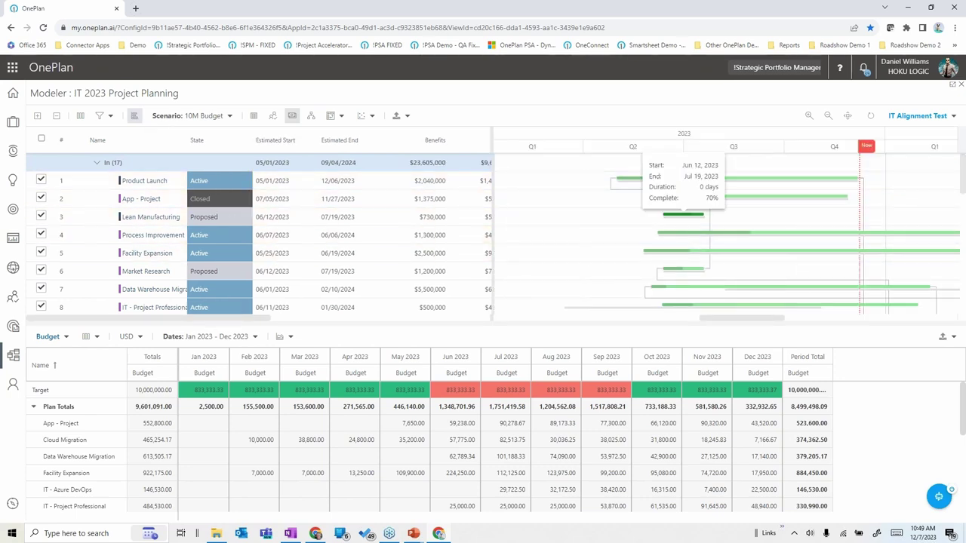
left_click_drag(678, 218, 904, 219)
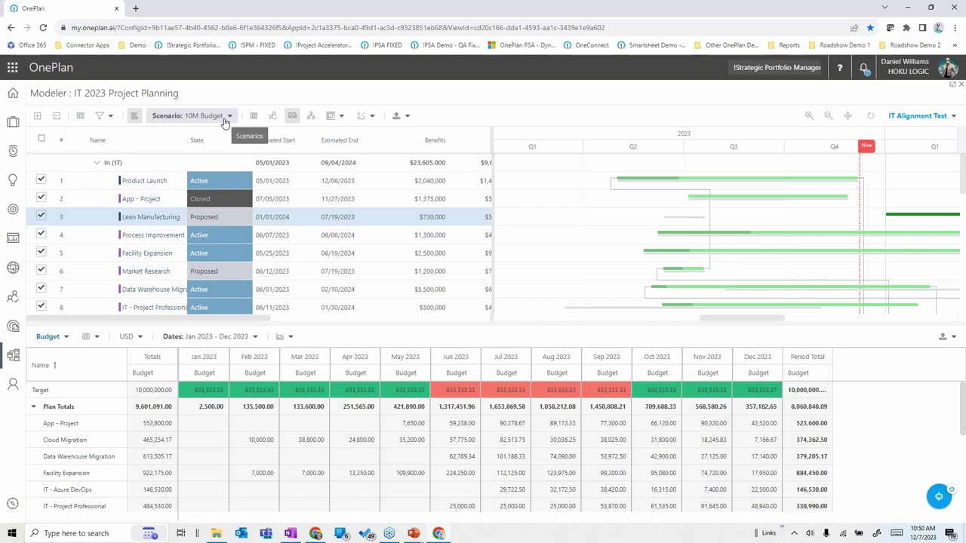
Show monthly resource capacity by role beneath the model and switch to the 12M Budget scenario
left_click(274, 117)
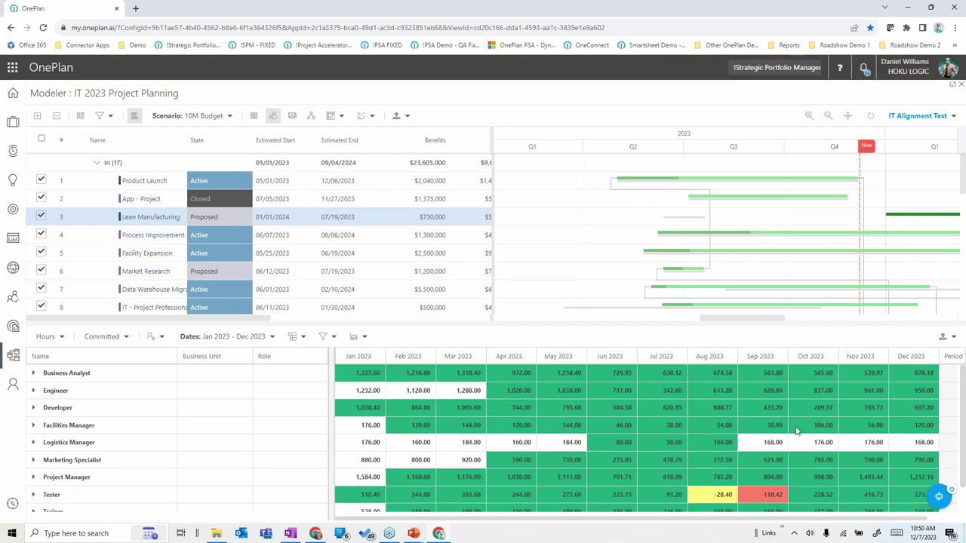
left_click(219, 118)
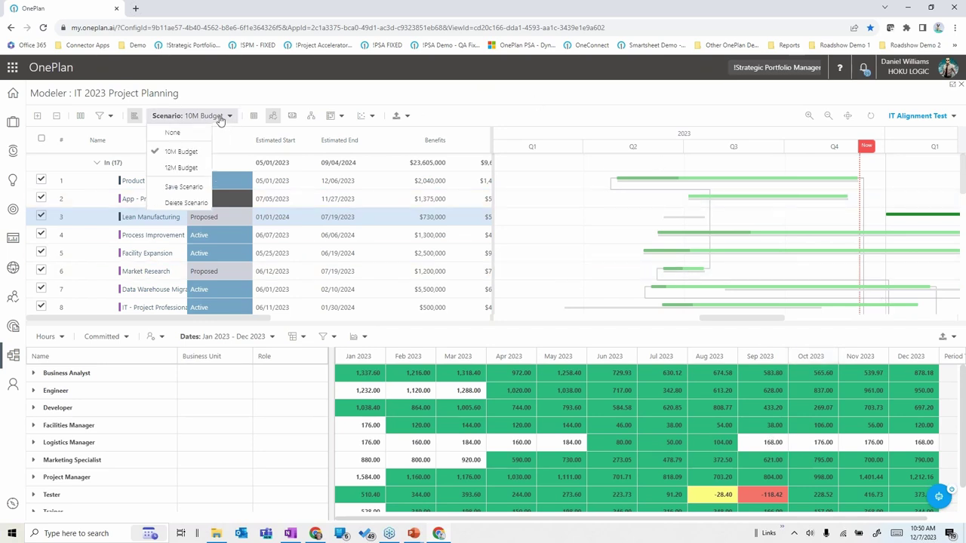
left_click(183, 168)
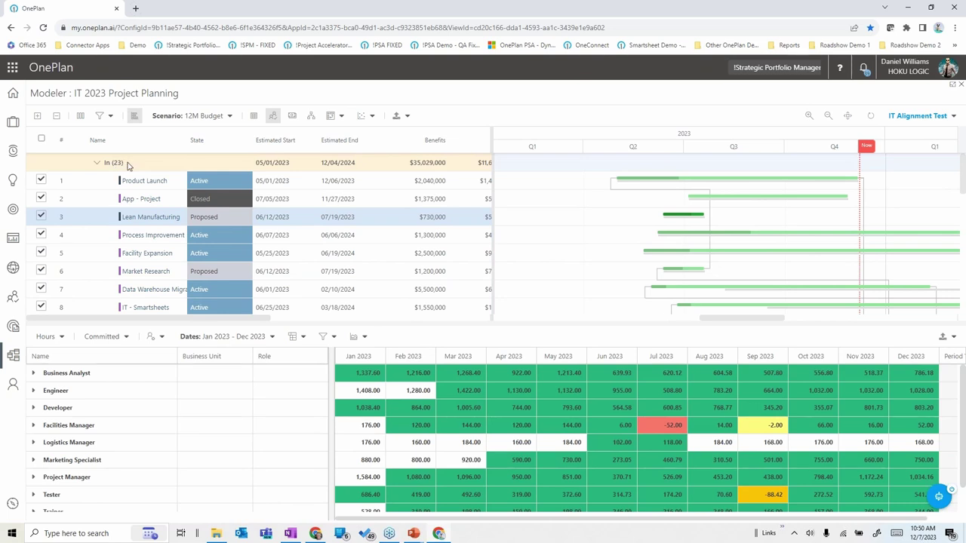
Compare the 10M Budget and 12M Budget scenarios, first against their targets and then plan by plan
left_click(254, 117)
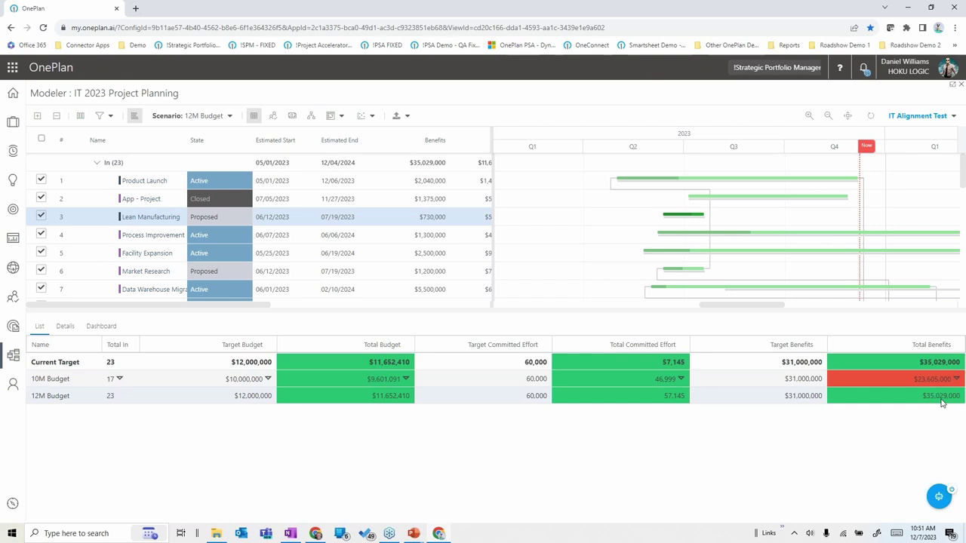
left_click(65, 326)
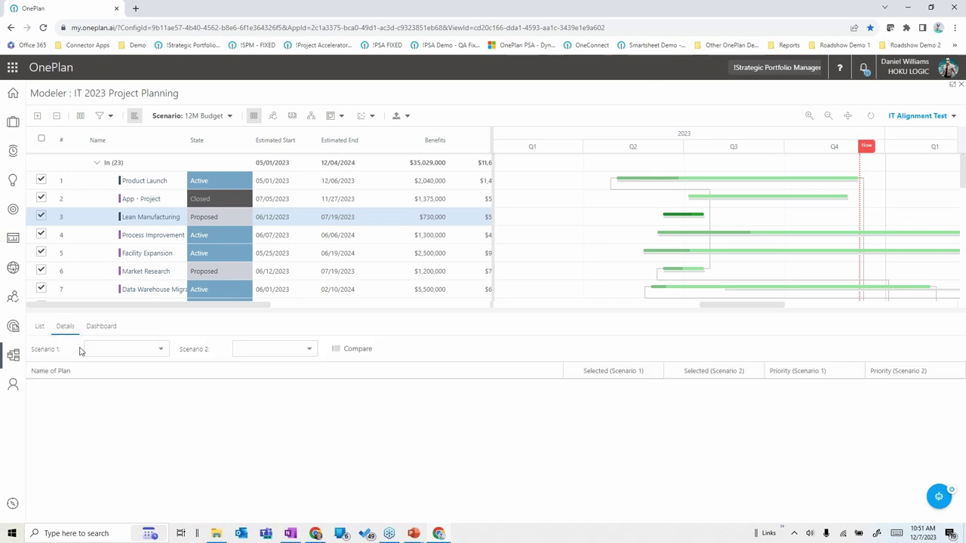
left_click(161, 350)
left_click(125, 367)
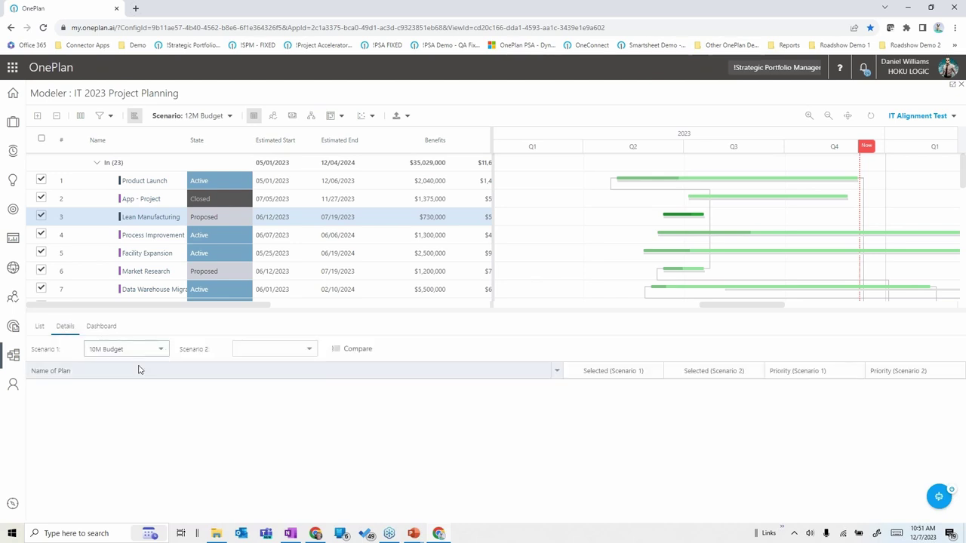
left_click(303, 351)
left_click(264, 381)
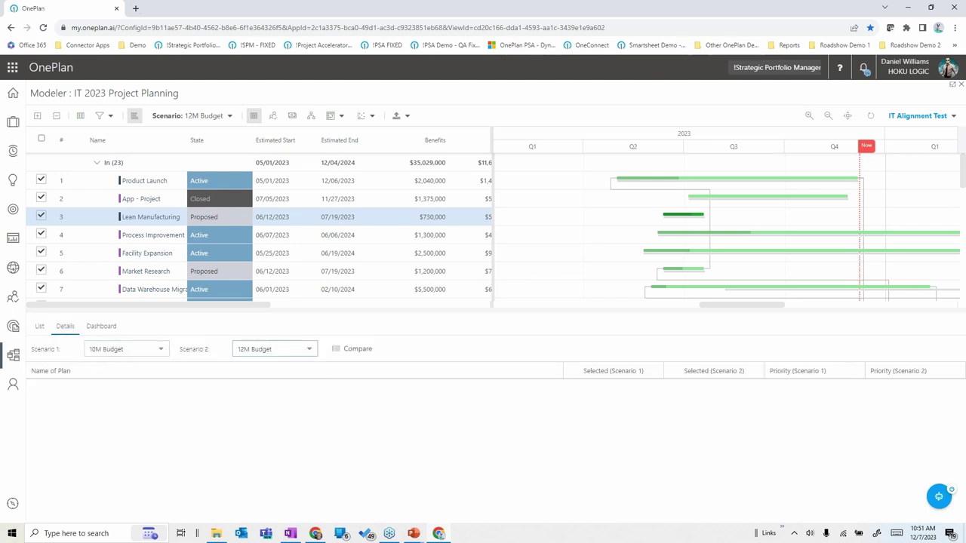
left_click(355, 349)
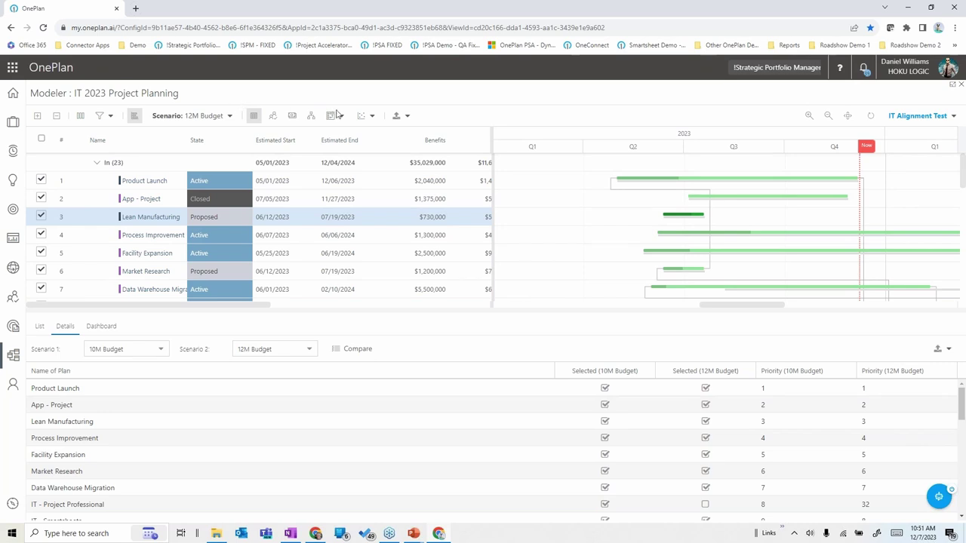
Display the Benefits v Prioritization bubble chart for the scenario, including the Out plans
left_click(365, 116)
left_click(371, 132)
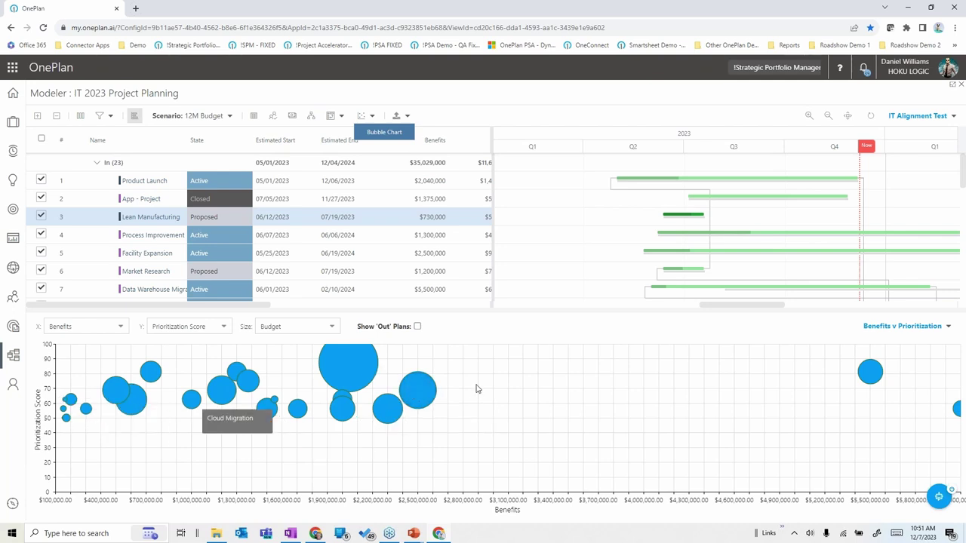
left_click(417, 327)
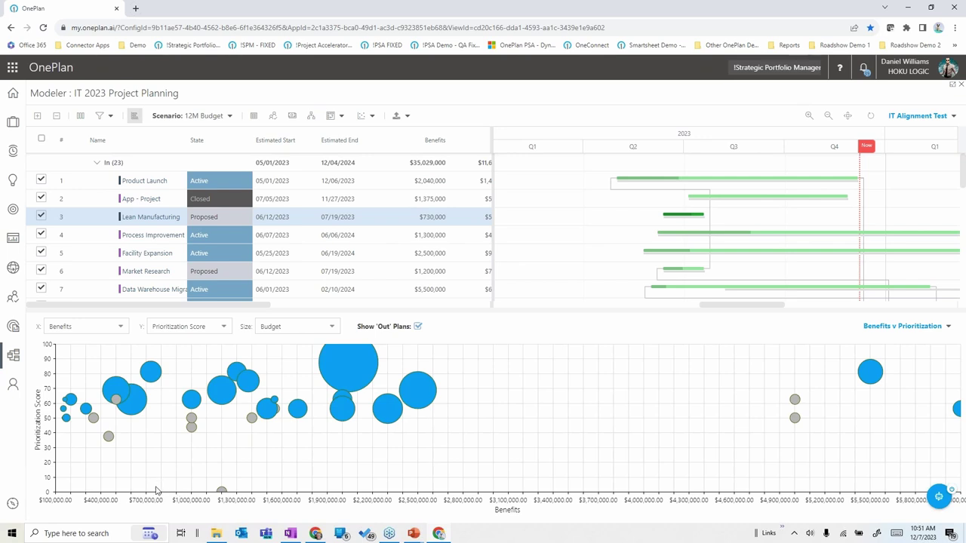
Show the plan dependencies in an enlarged pane and examine the unselected predecessors and successors of the selected plans
left_click(310, 116)
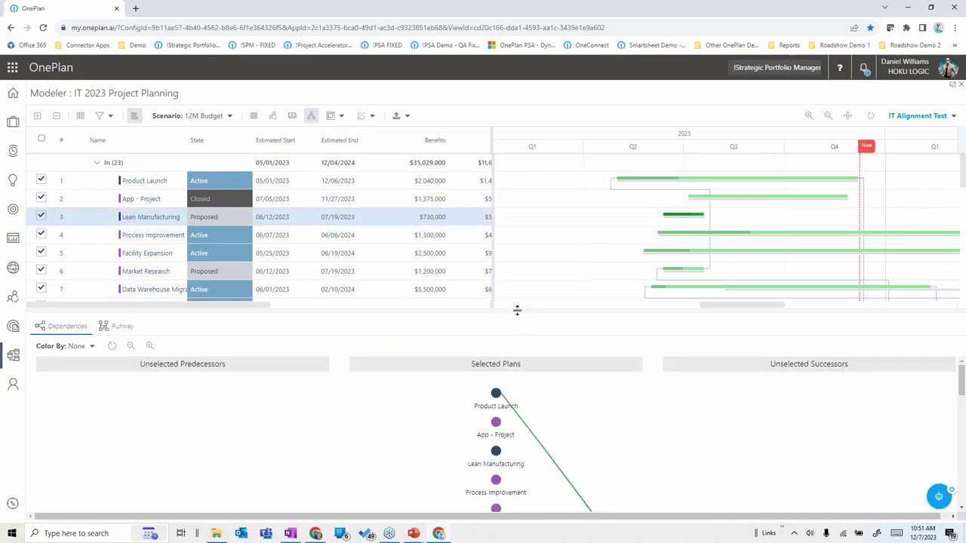
left_click_drag(521, 277, 521, 164)
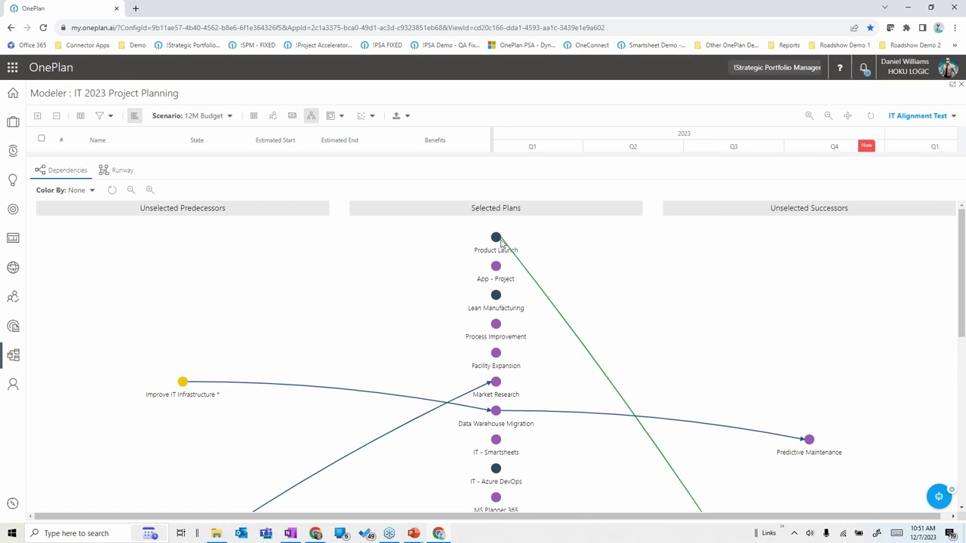
scroll(501, 332, "down", 2)
scroll(105, 351, "up", 1)
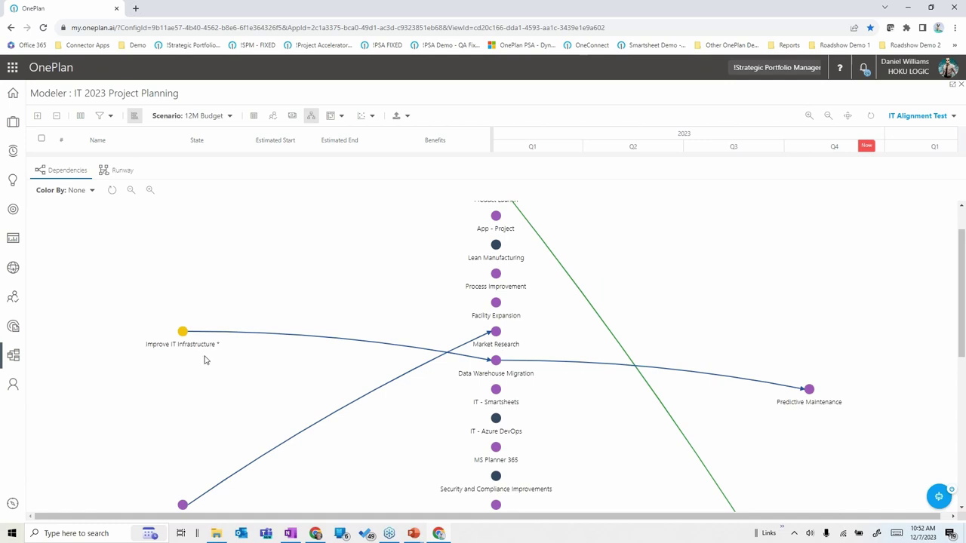
scroll(45, 385, "down", 4)
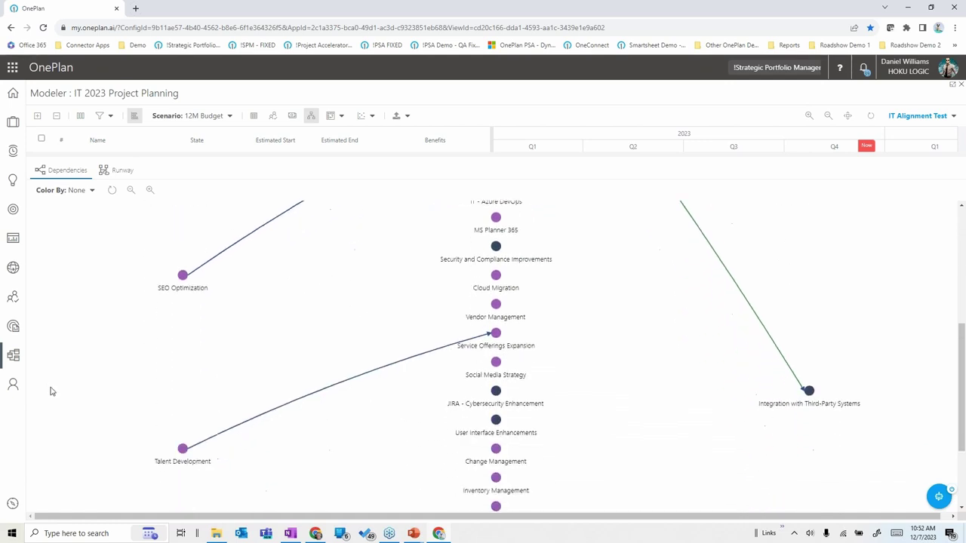
scroll(50, 392, "up", 3)
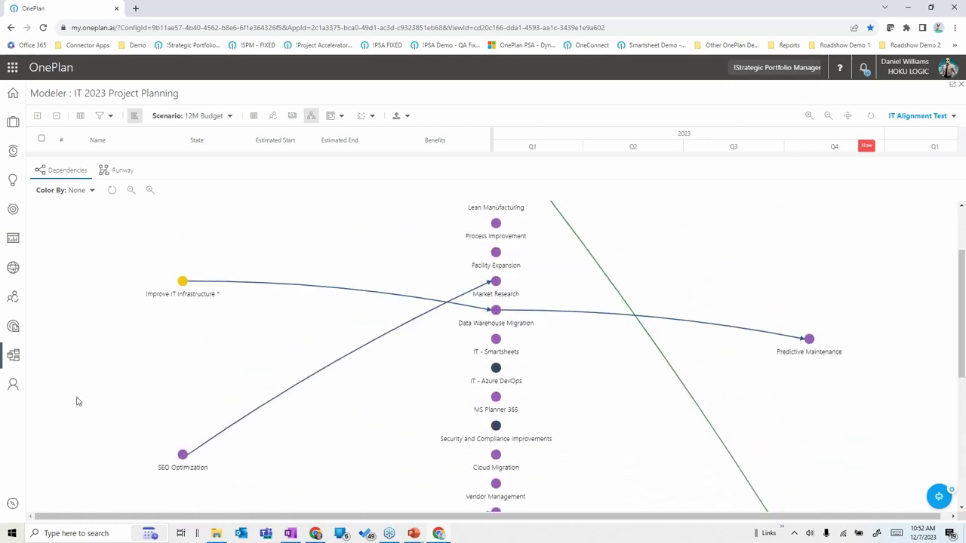
scroll(76, 401, "up", 2)
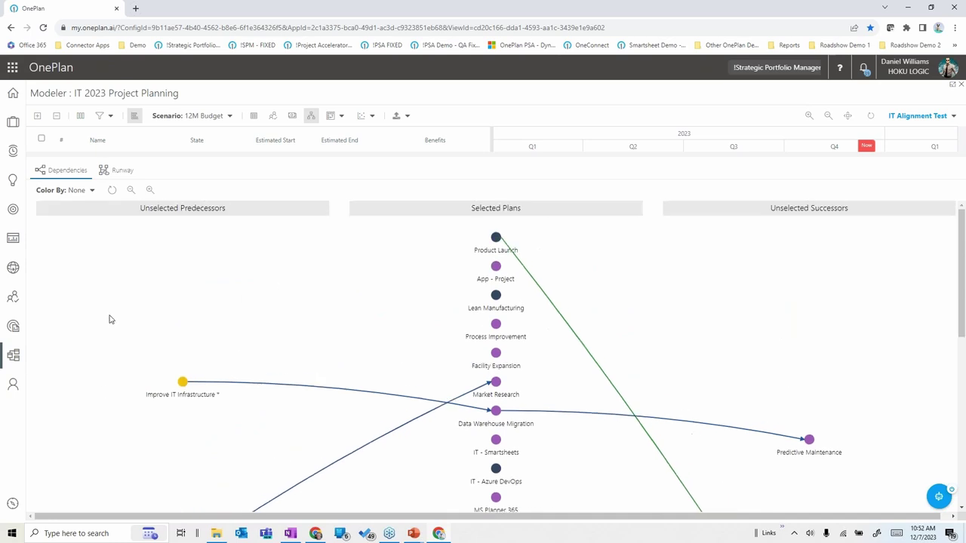
View the Strategic Runway linking objectives, key results, plans and products, then open the enterprise architecture list
left_click(117, 171)
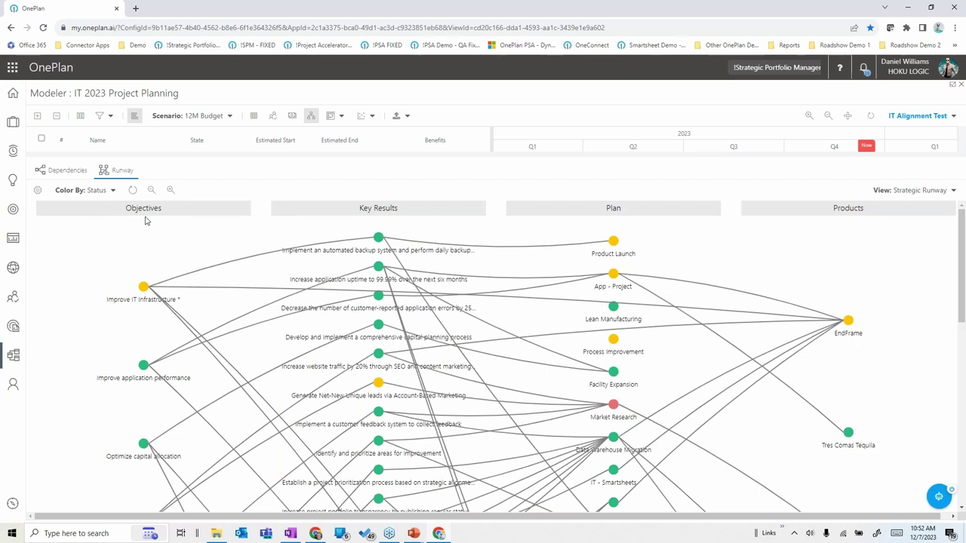
left_click(13, 270)
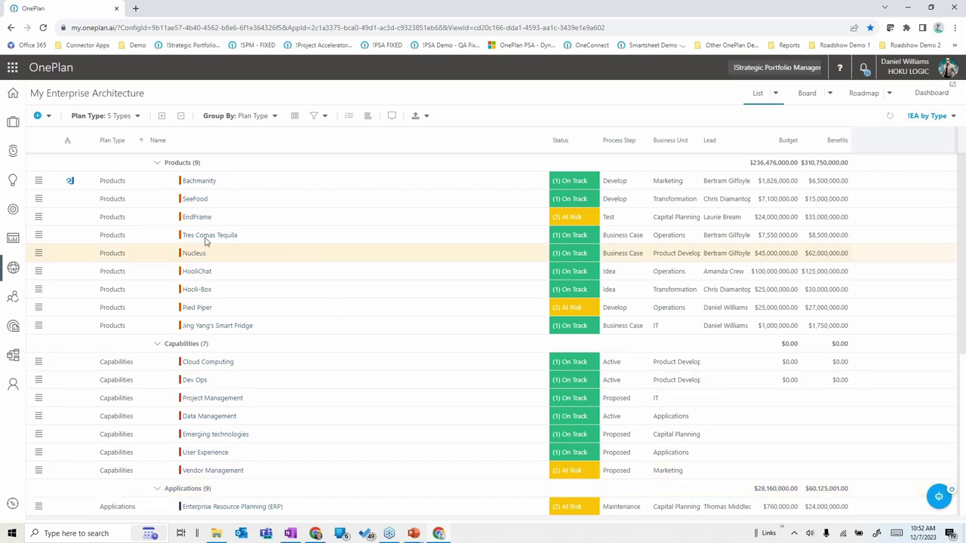
Open the ideas list, ask Sofia which 3 projects to approve first and why, considering ROI, then close the assistant
left_click(11, 183)
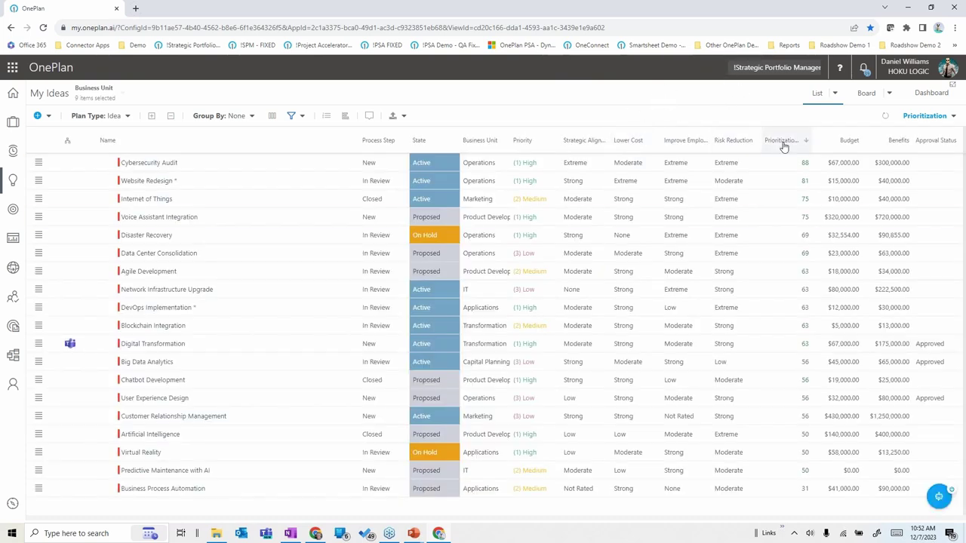
left_click(938, 498)
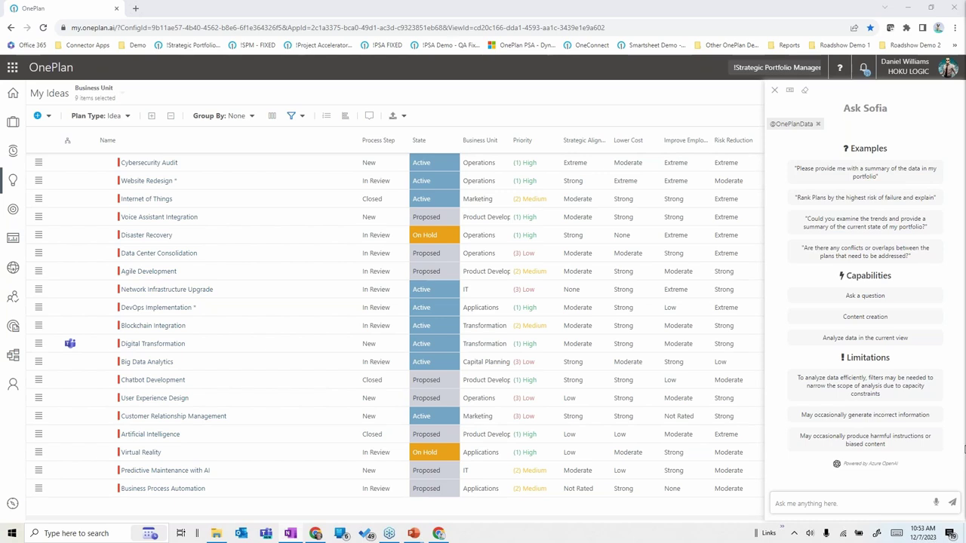
left_click(825, 504)
type("Ok, what 3 projects should we approve first and why?")
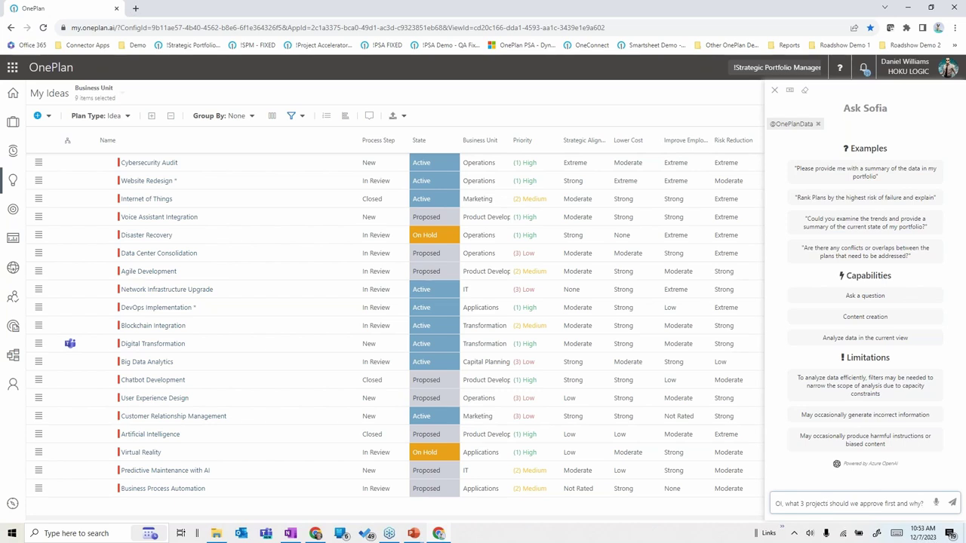
left_click(951, 502)
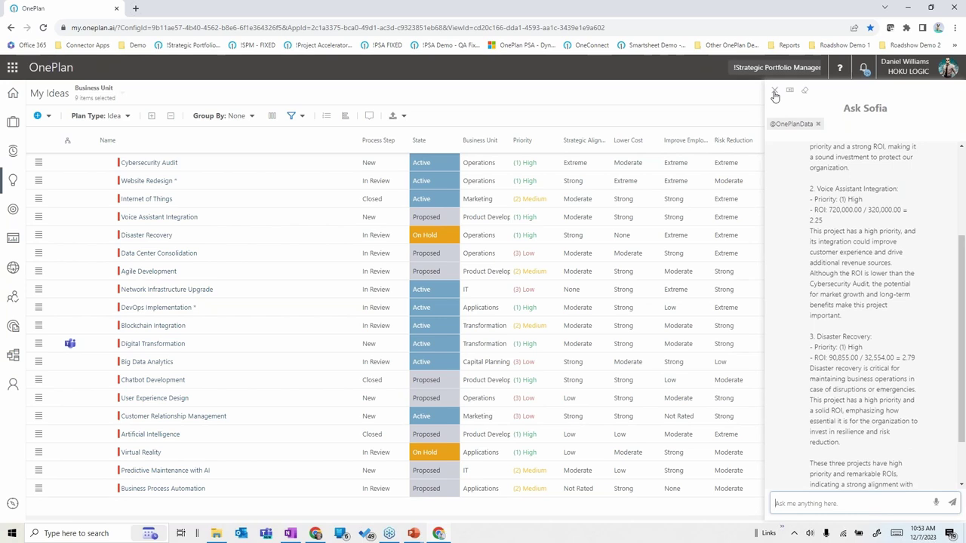
left_click(774, 92)
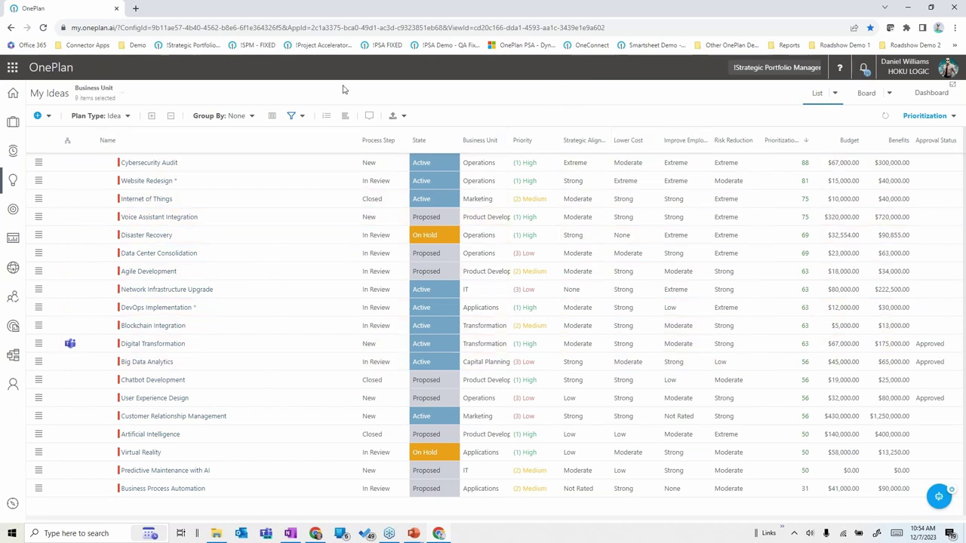
Open the personal work list grouped by plan and expand the Data Warehouse Migration items
left_click(11, 124)
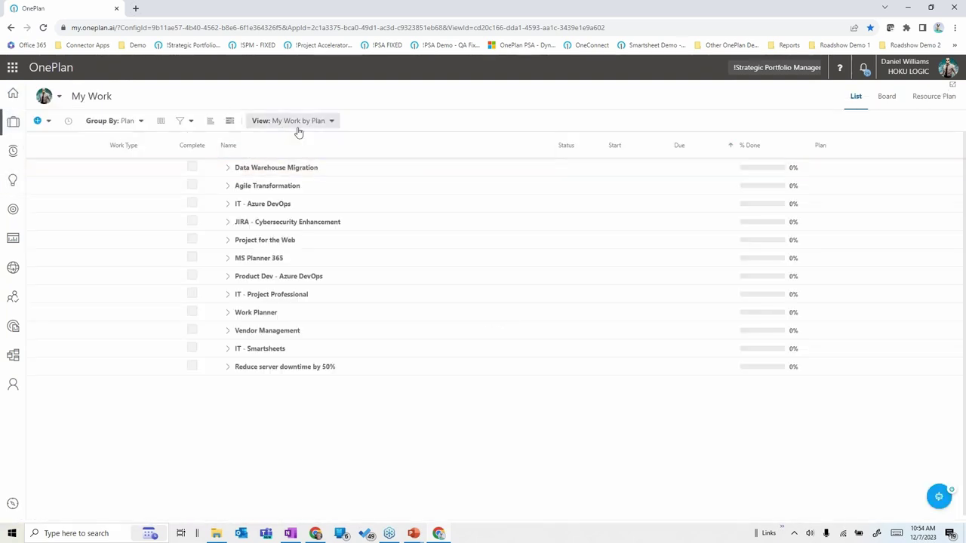
left_click(229, 169)
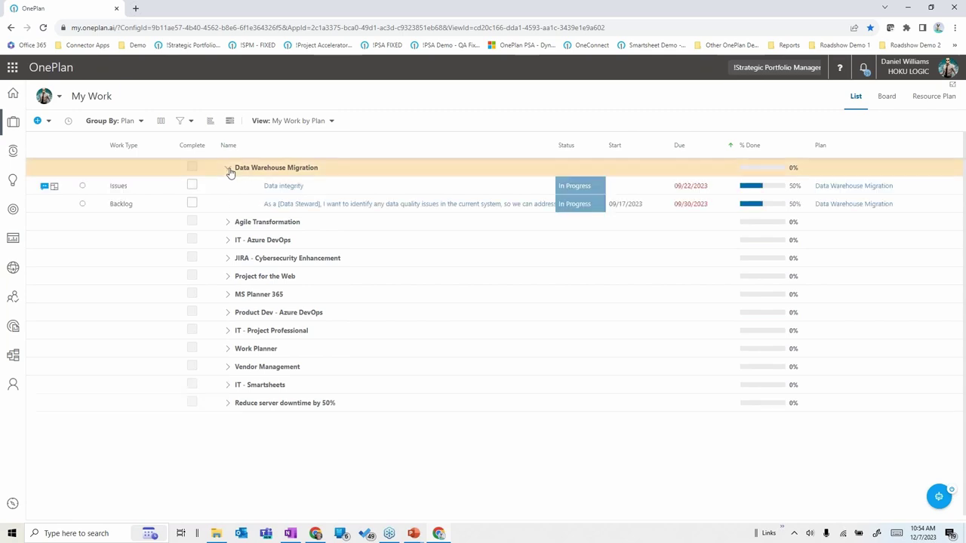
Expand the work items of Agile Transformation, IT - Azure DevOps and JIRA - Cybersecurity Enhancement, then open the personal timesheet
left_click(227, 222)
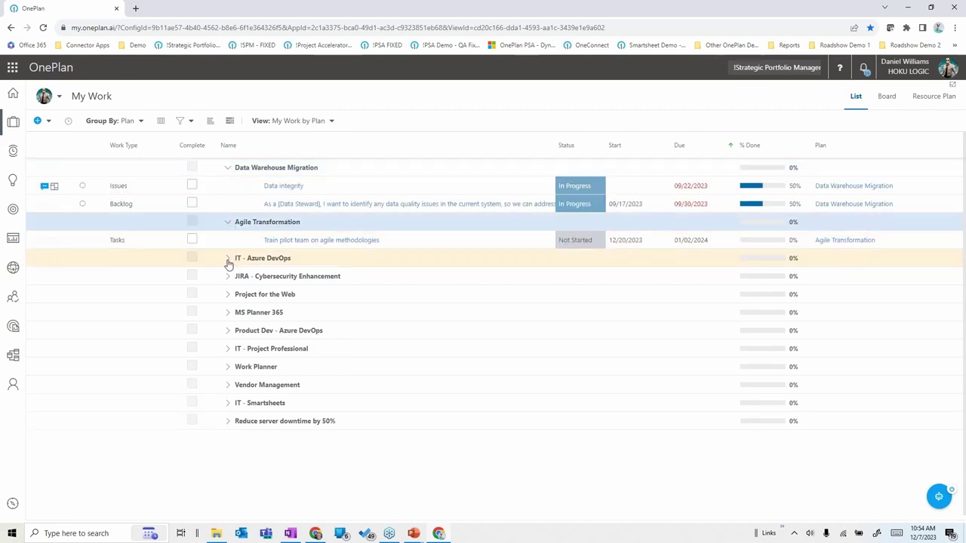
left_click(228, 259)
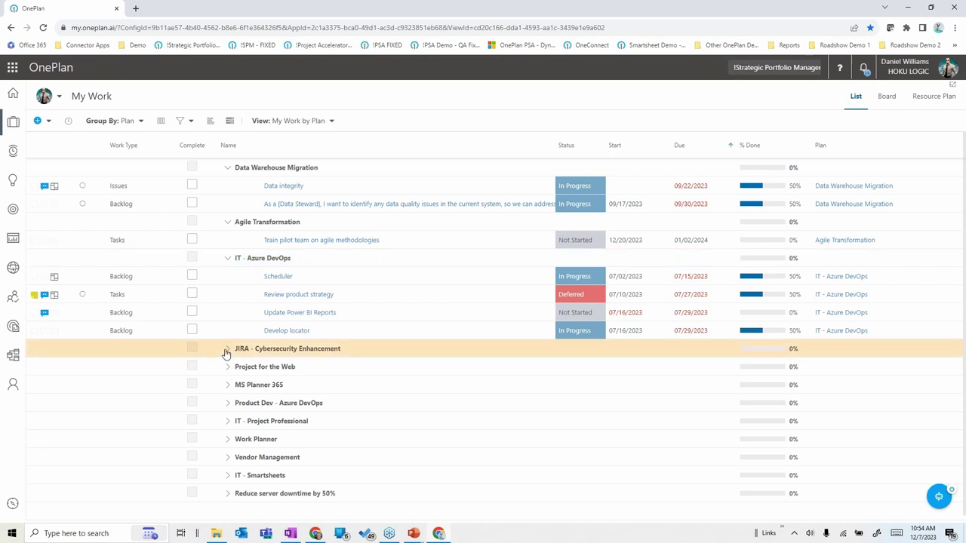
left_click(227, 349)
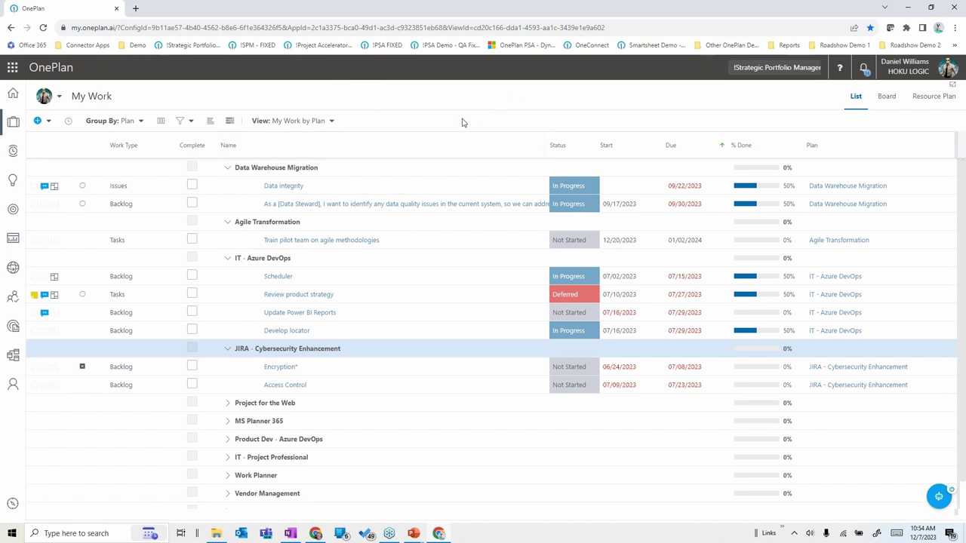
left_click(13, 153)
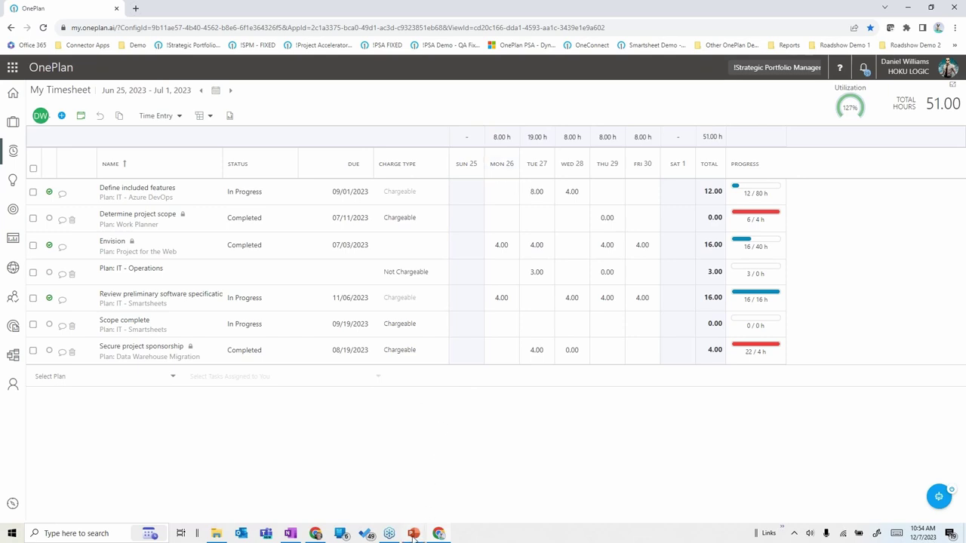
Switch to the running PowerPoint slide show and advance past the Demonstration and Summary & Next Steps slides to the Summary slide
mouse_move(414, 533)
left_click(472, 504)
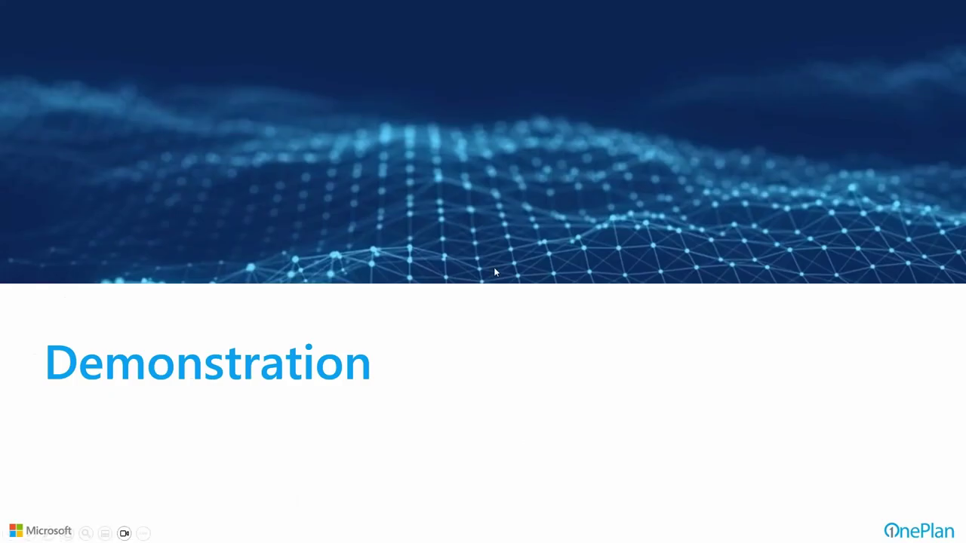
left_click(495, 271)
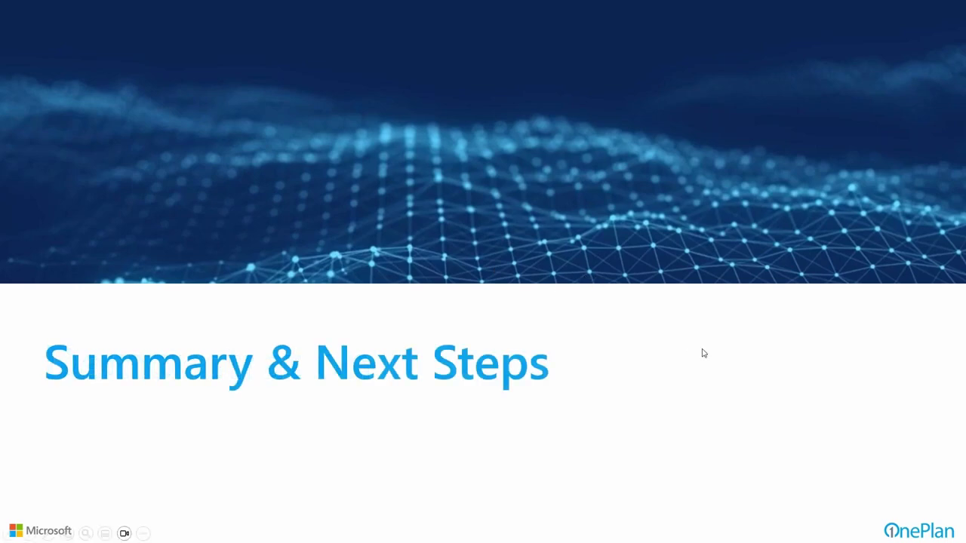
key("Left")
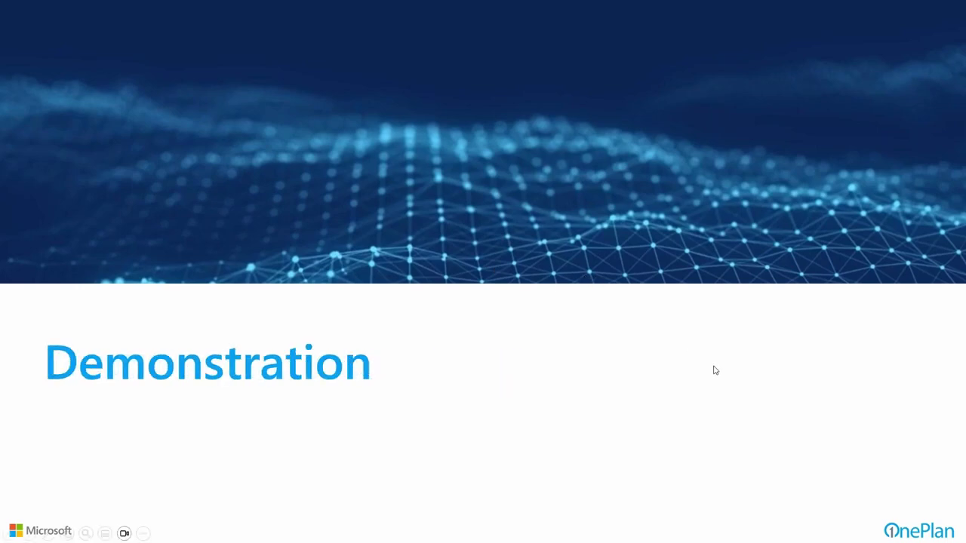
left_click(715, 371)
left_click(715, 371)
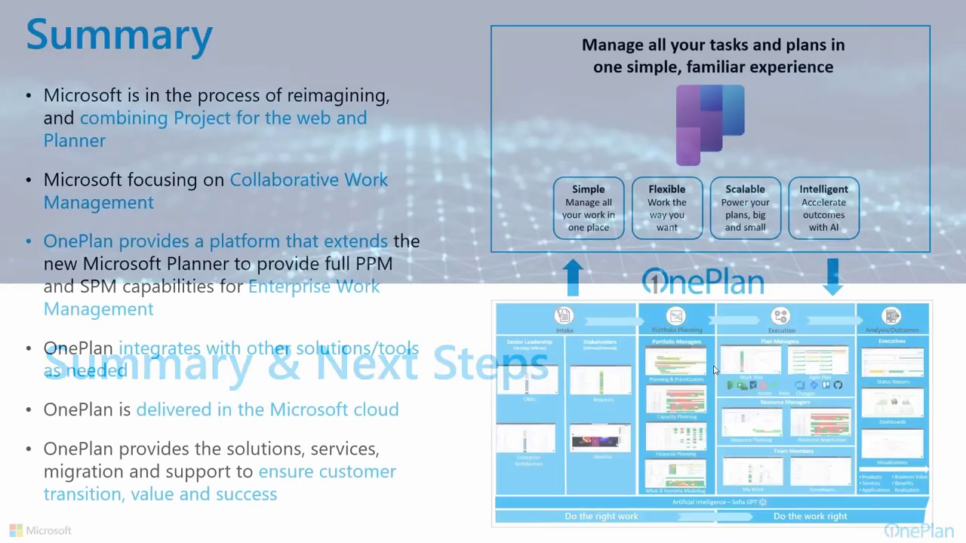